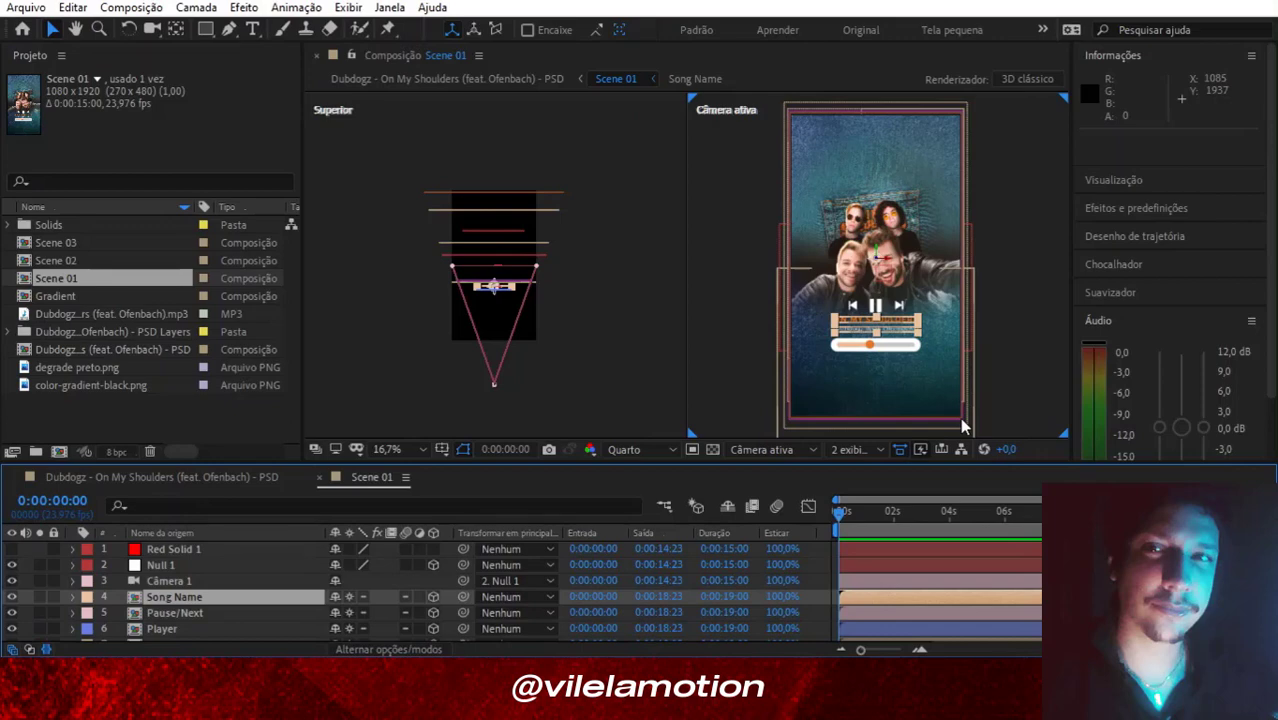
Scrub and play back Scene 01 to show the camera pushing in on the music player.
{"action": "left_click_drag", "start_coordinate": [857, 507], "coordinate": [833, 520]}
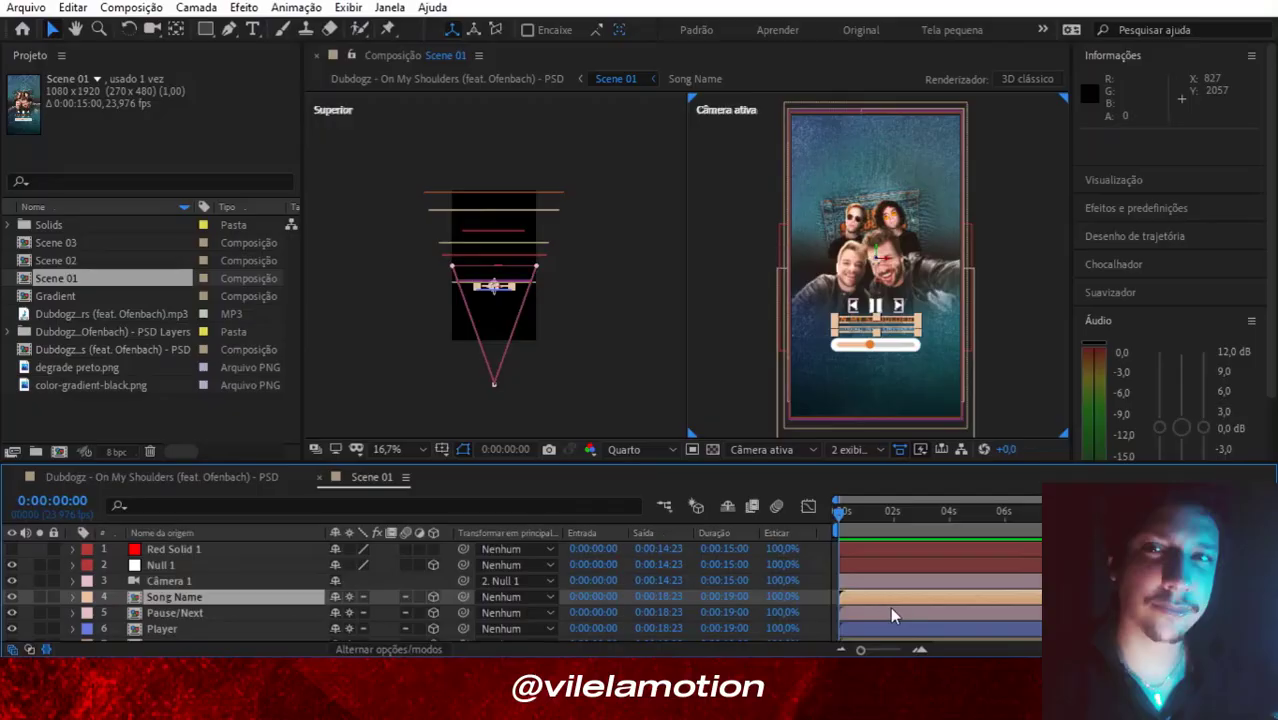
{"action": "key", "text": "space"}
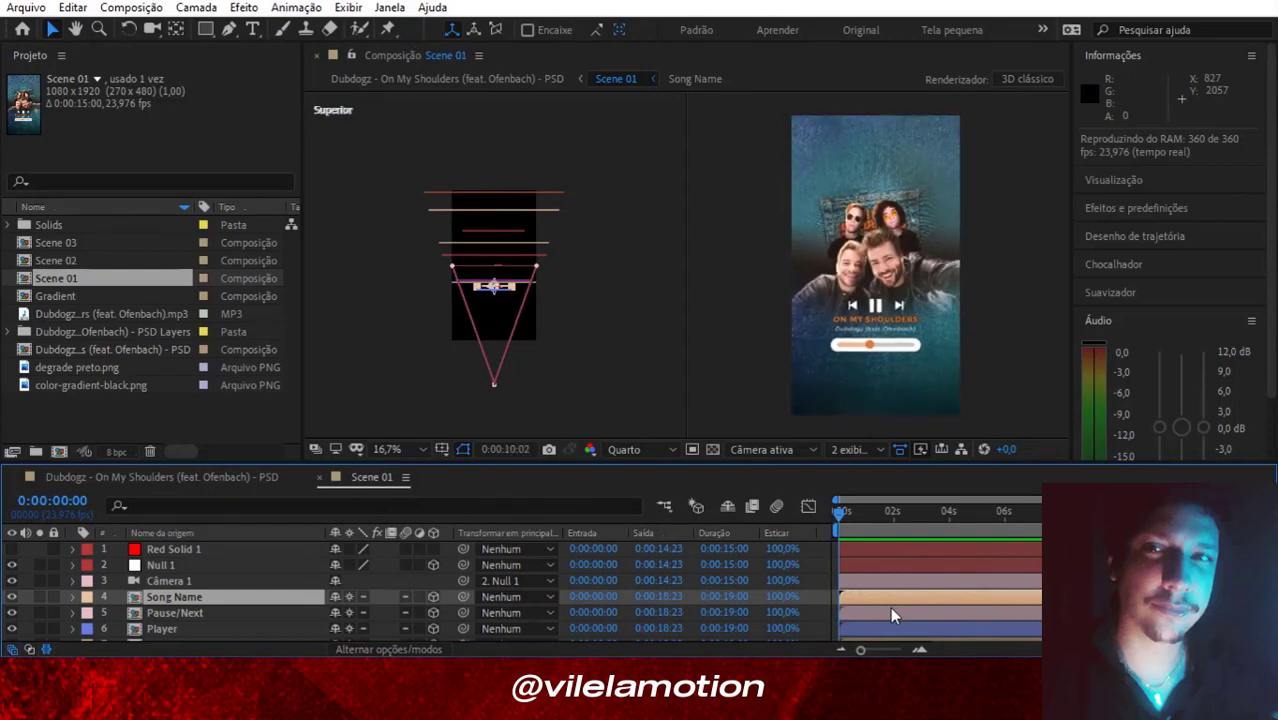
Stop the Scene 01 preview playback.
{"action": "key", "text": "space"}
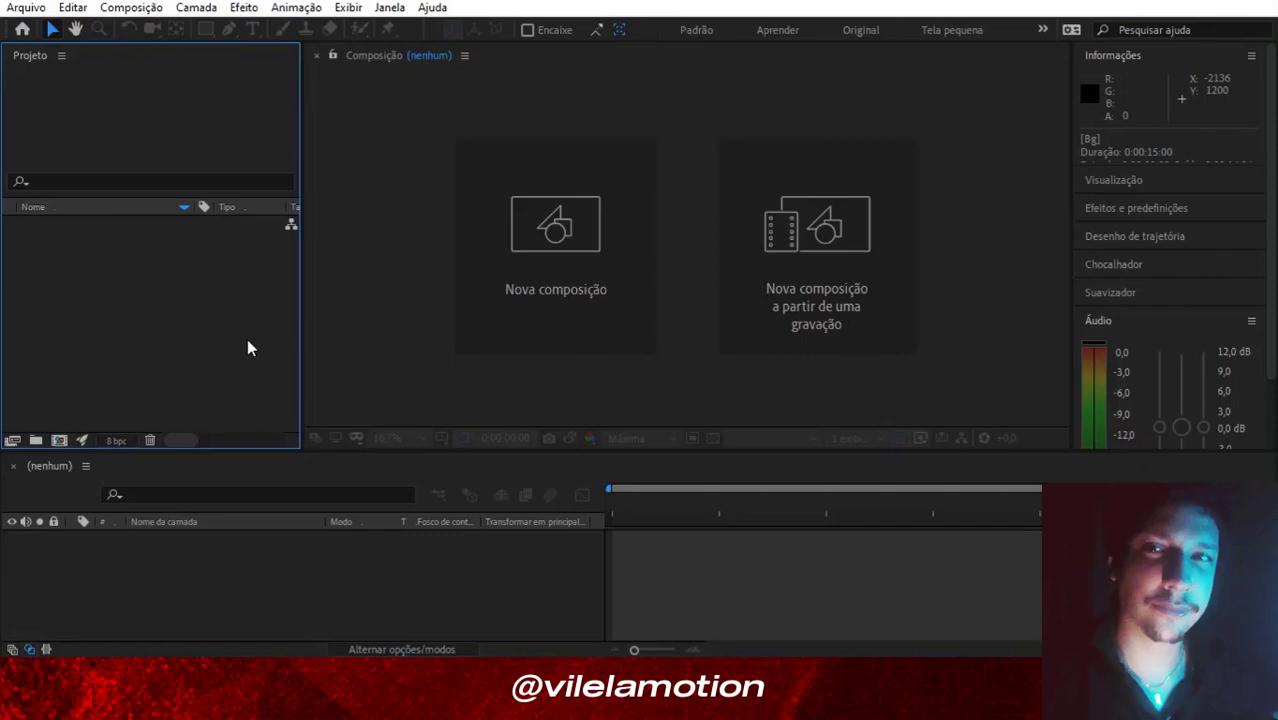
Import the On My Shoulders PSD as Composition - Retain Layer Sizes and select the new comp.
{"action": "double_click", "coordinate": [247, 340]}
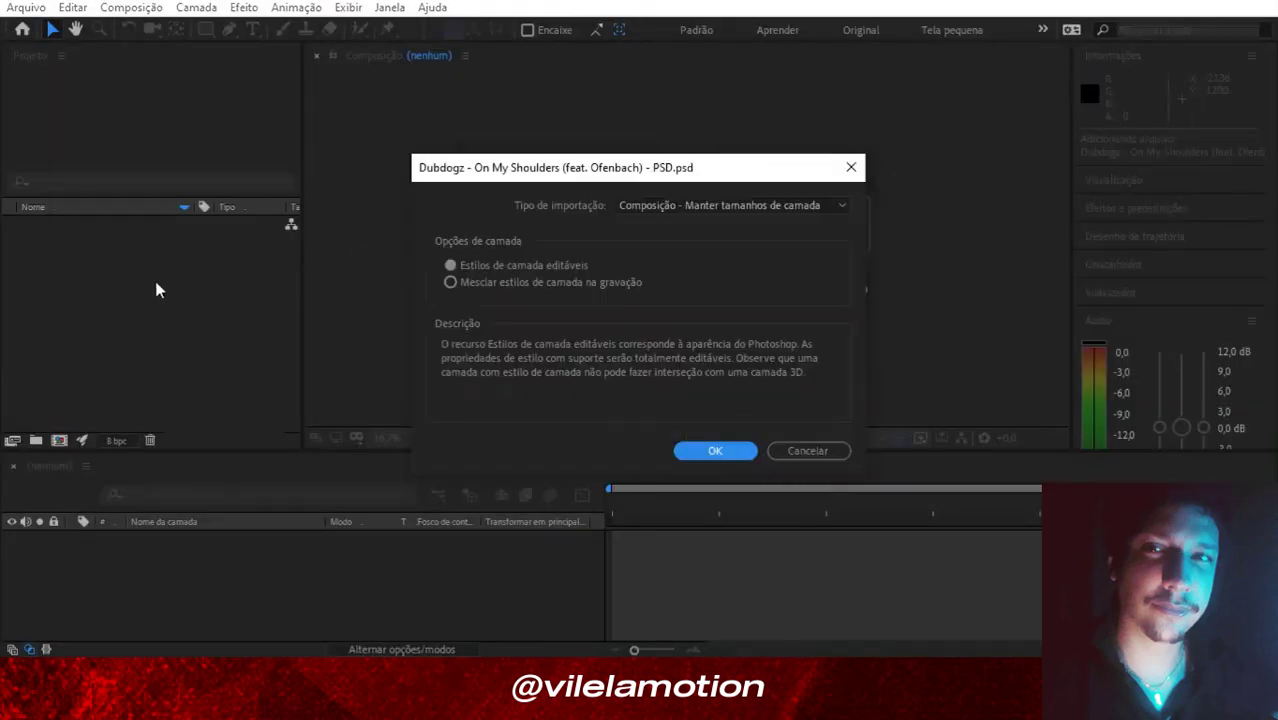
{"action": "left_click", "coordinate": [725, 205]}
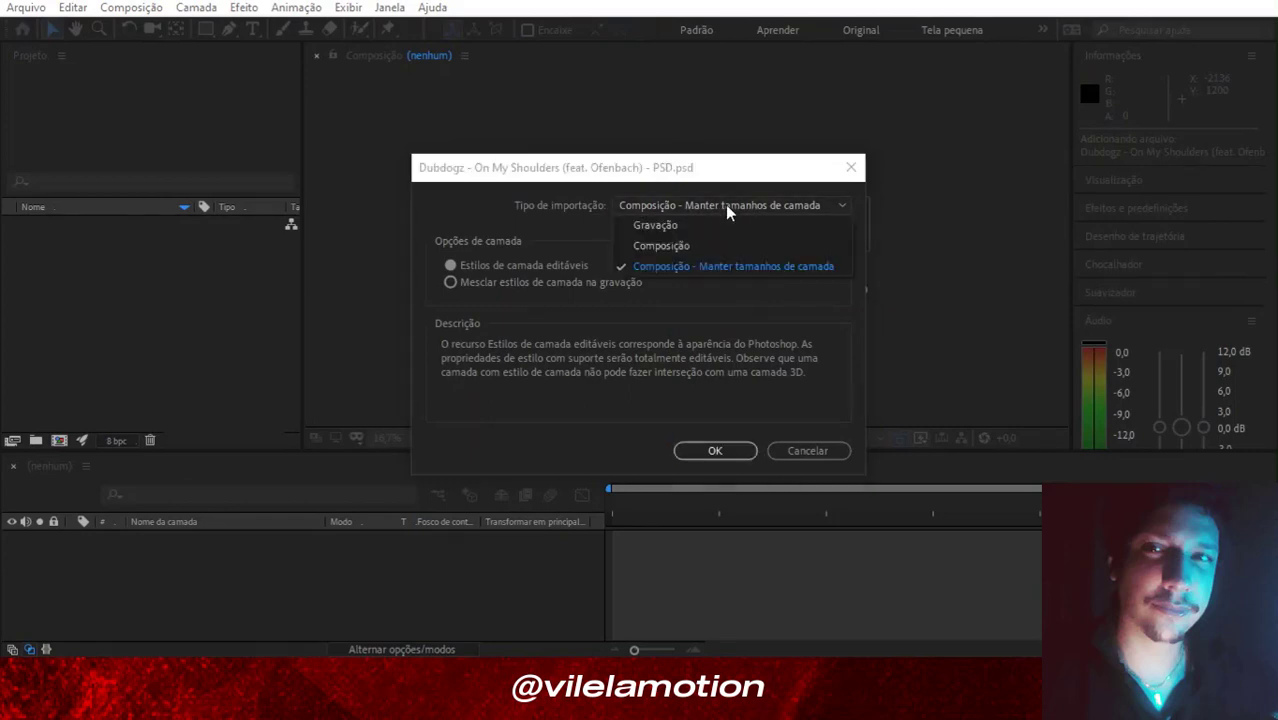
{"action": "left_click", "coordinate": [722, 267]}
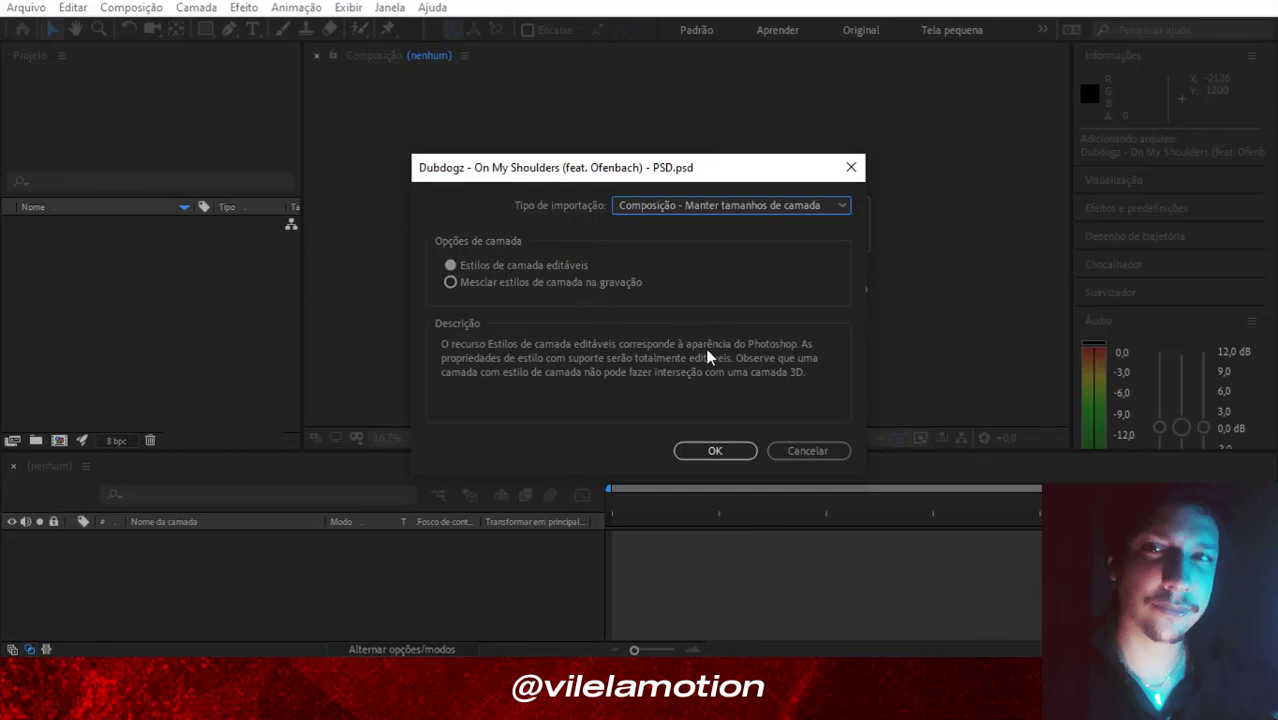
{"action": "left_click", "coordinate": [721, 450]}
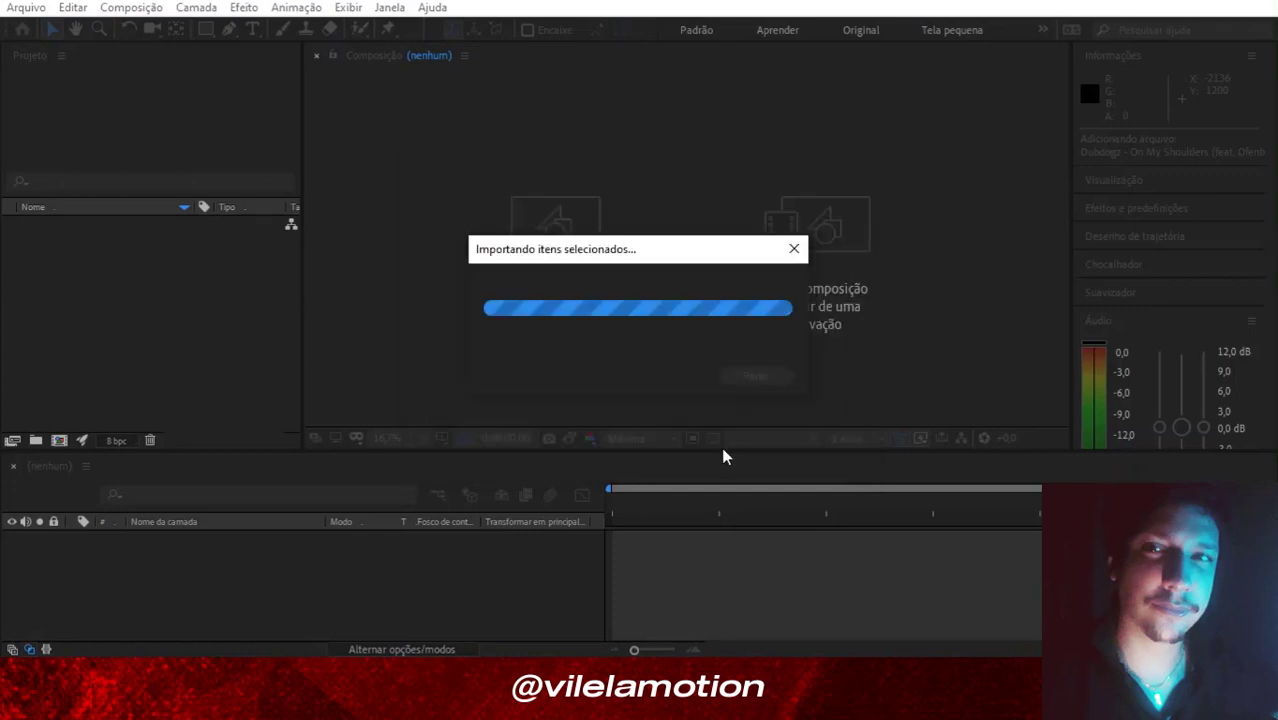
{"action": "left_click", "coordinate": [150, 335]}
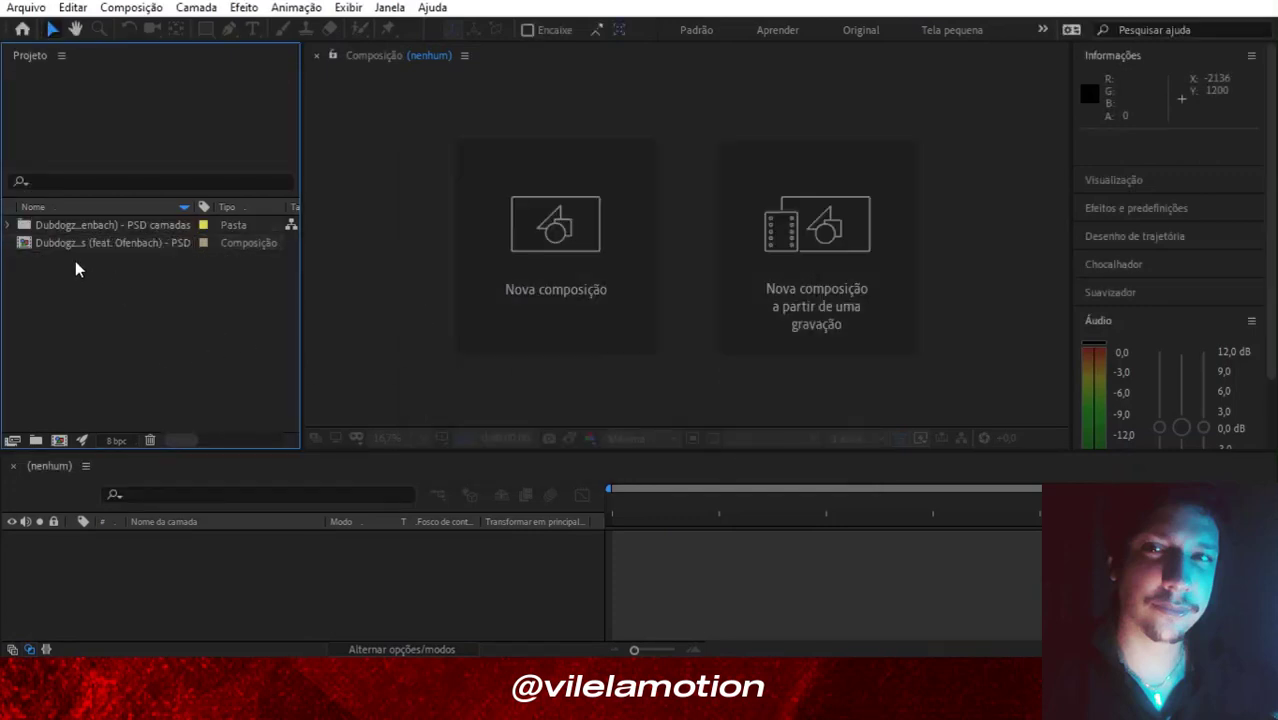
{"action": "left_click", "coordinate": [94, 245]}
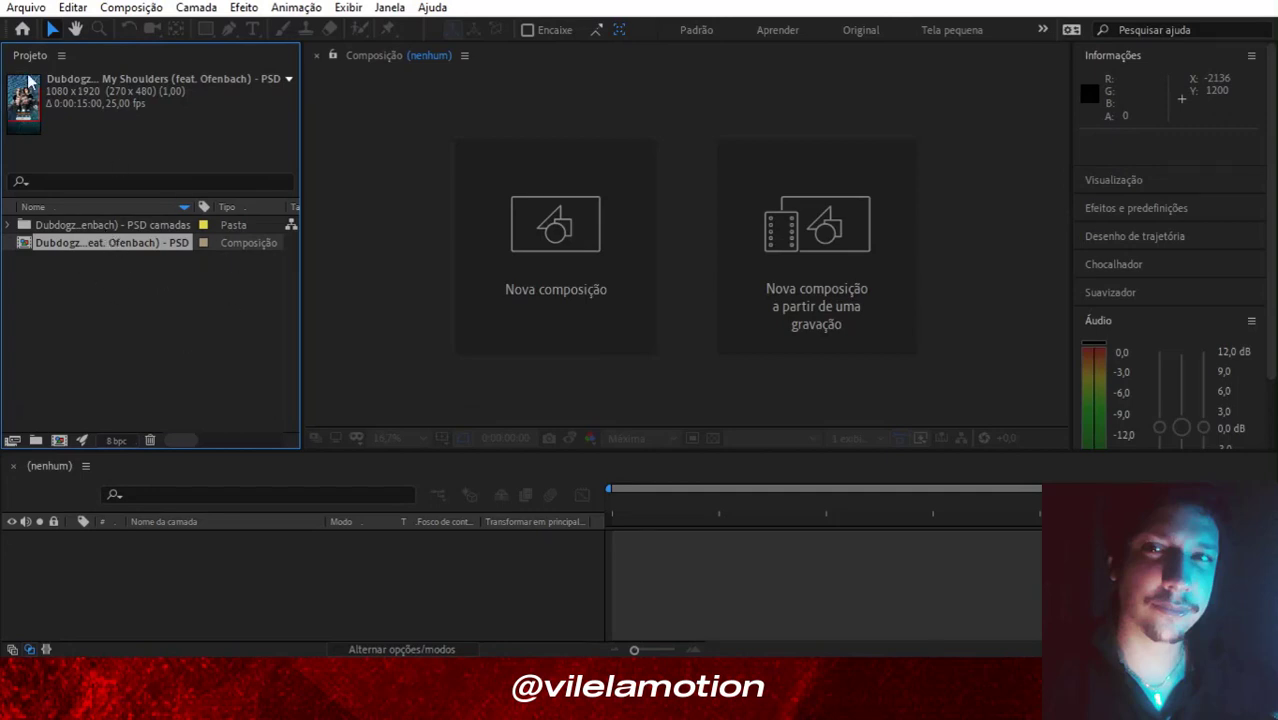
Open the On My Shoulders PSD comp and raise the timeline divider to show more layers.
{"action": "double_click", "coordinate": [120, 245]}
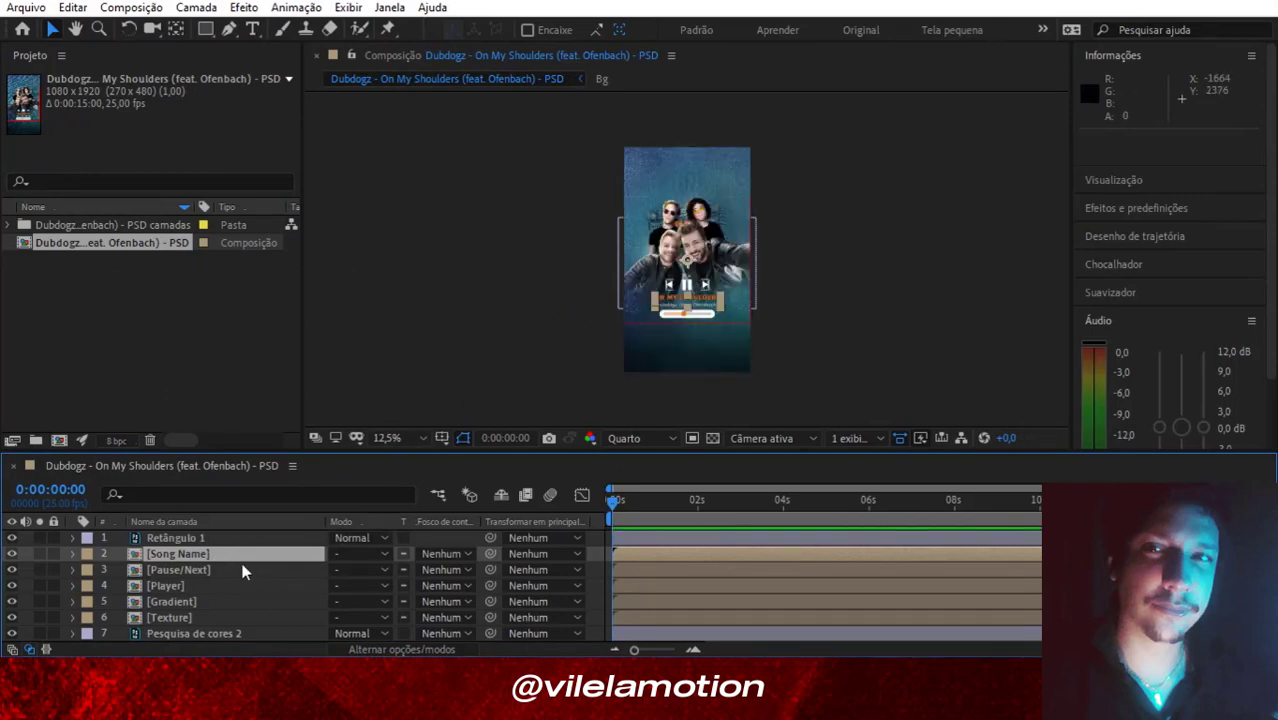
{"action": "left_click_drag", "start_coordinate": [248, 452], "coordinate": [248, 416]}
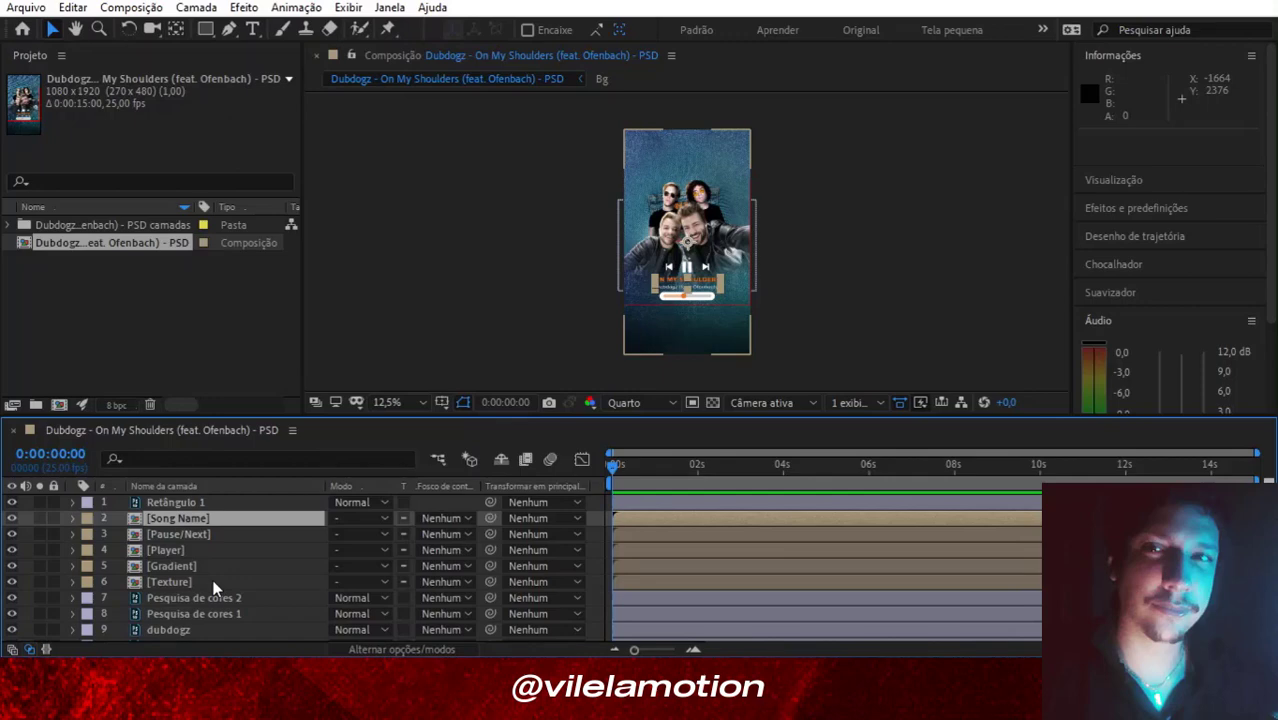
Select the Pesquisa de cores 2 color lookup layer in the timeline.
{"action": "scroll", "coordinate": [215, 572], "scroll_direction": "down", "scroll_amount": 3}
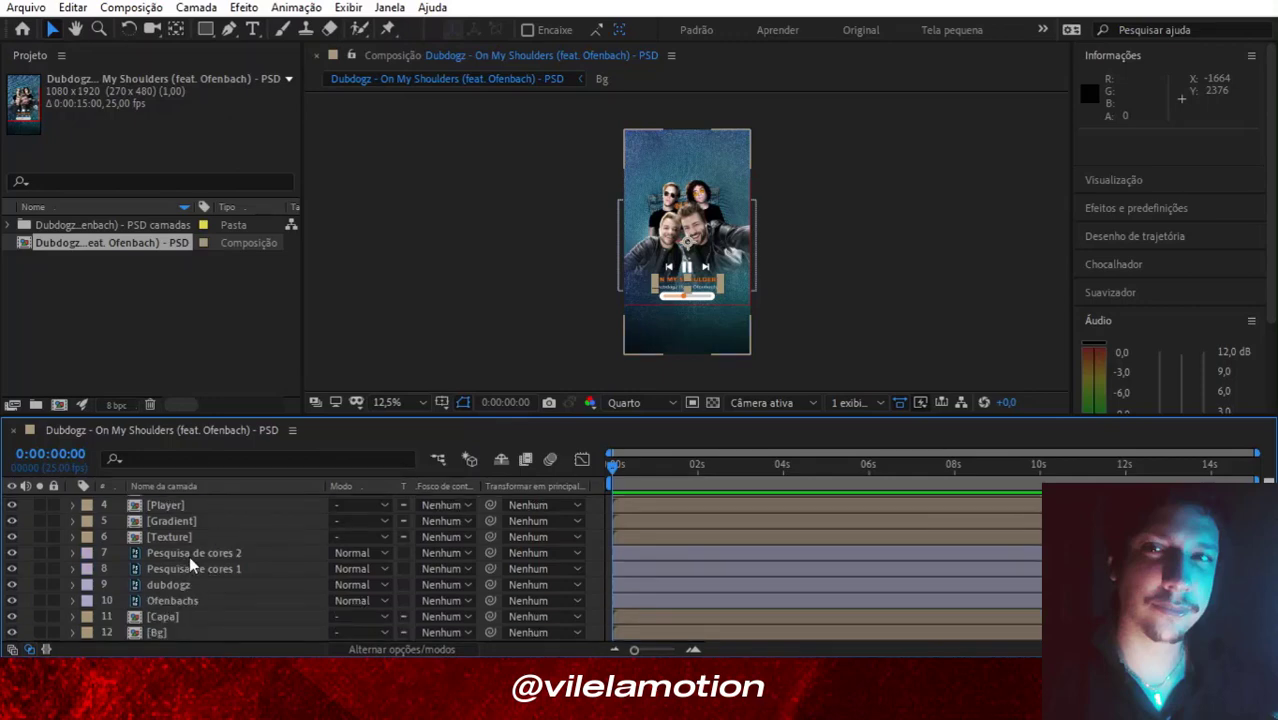
{"action": "left_click", "coordinate": [193, 568]}
{"action": "left_click", "coordinate": [194, 552]}
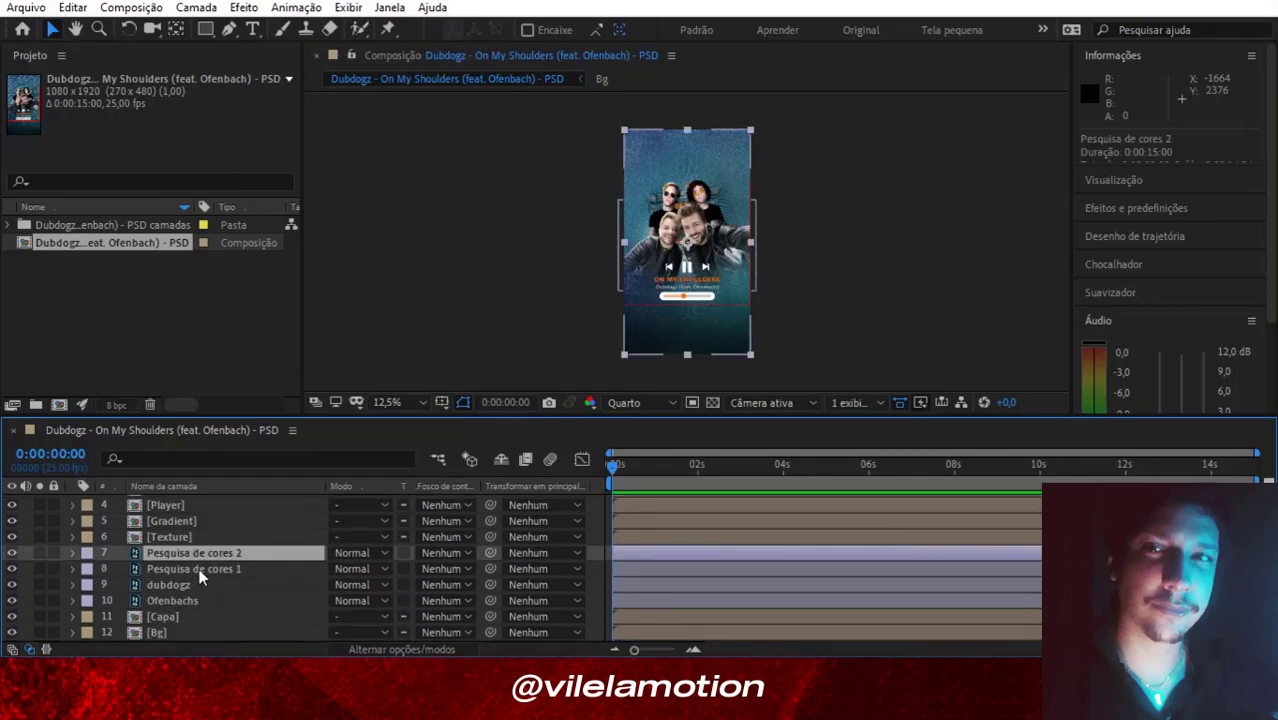
{"action": "left_click", "coordinate": [200, 568]}
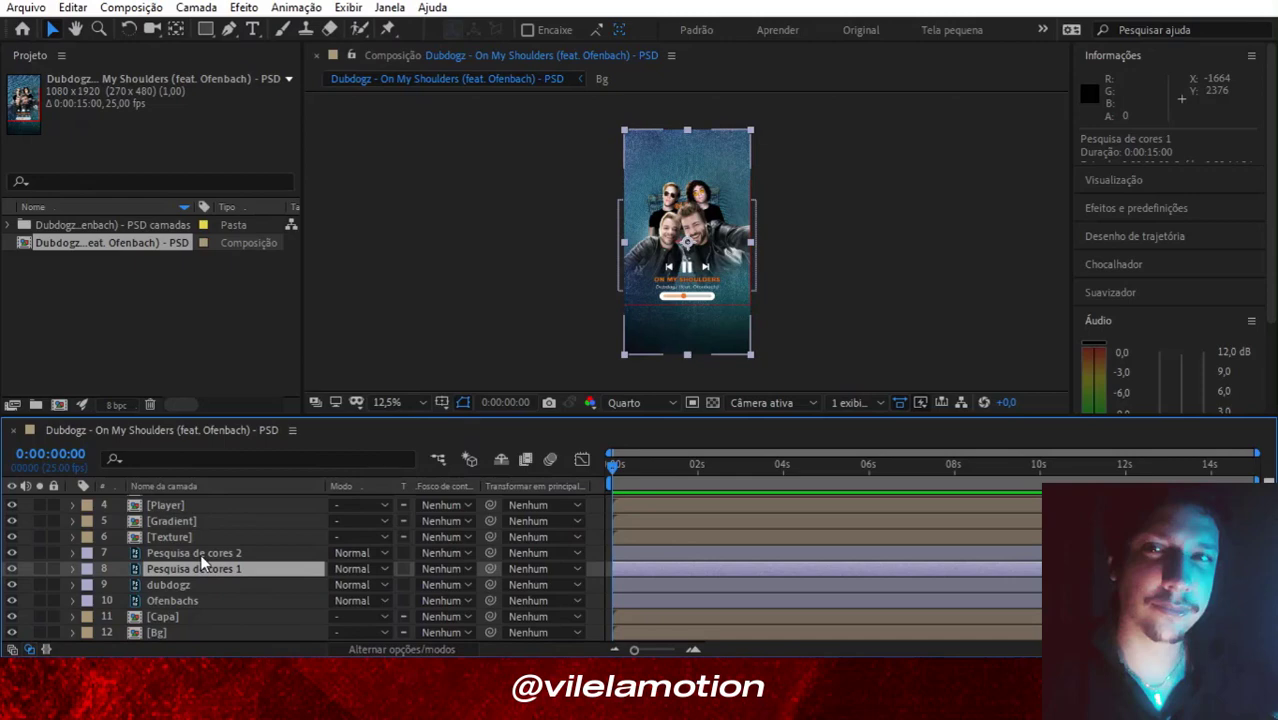
{"action": "left_click", "coordinate": [197, 554]}
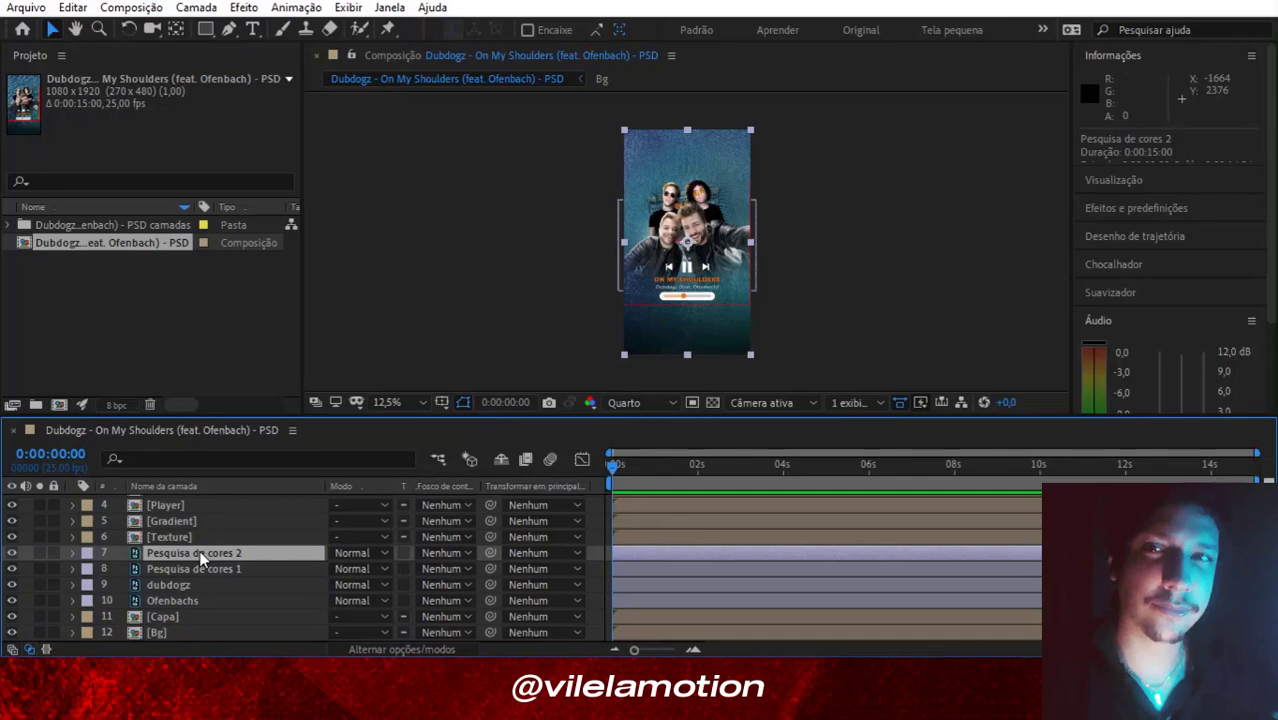
Delete both color lookup layers, Pesquisa de cores 2 and Pesquisa de cores 1.
{"action": "key", "text": "Delete"}
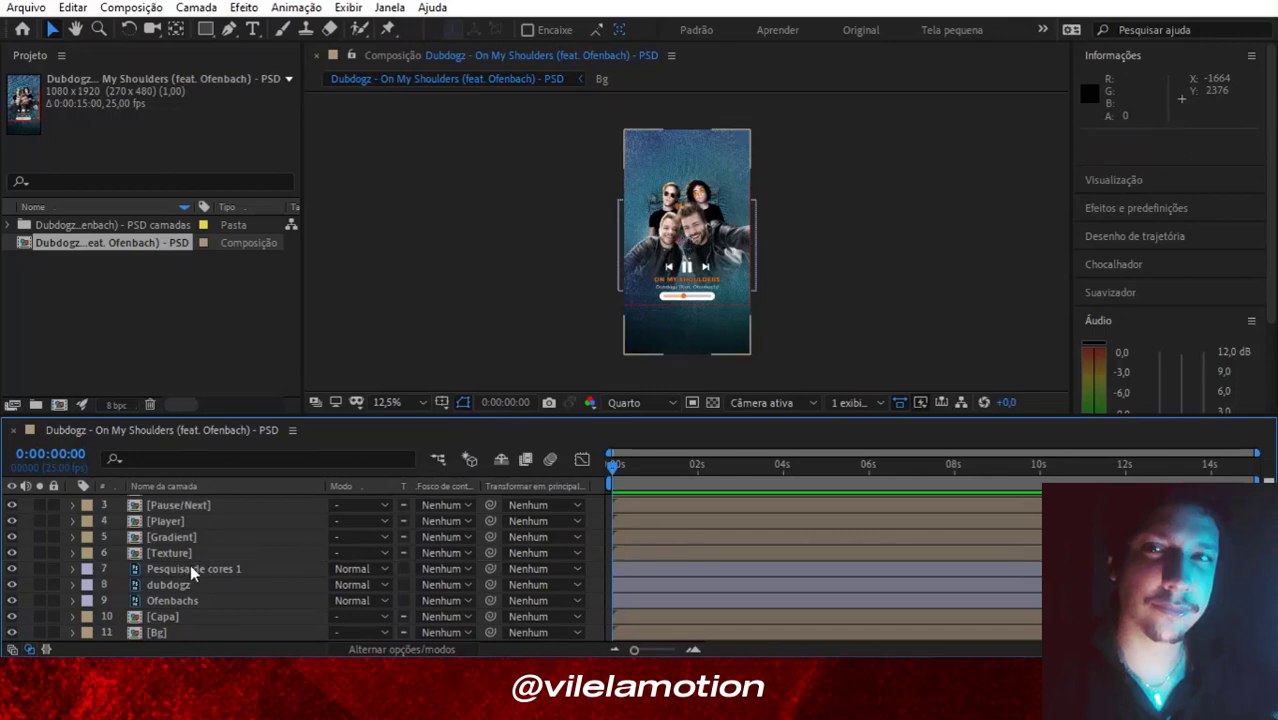
{"action": "left_click", "coordinate": [190, 566]}
{"action": "key", "text": "Delete"}
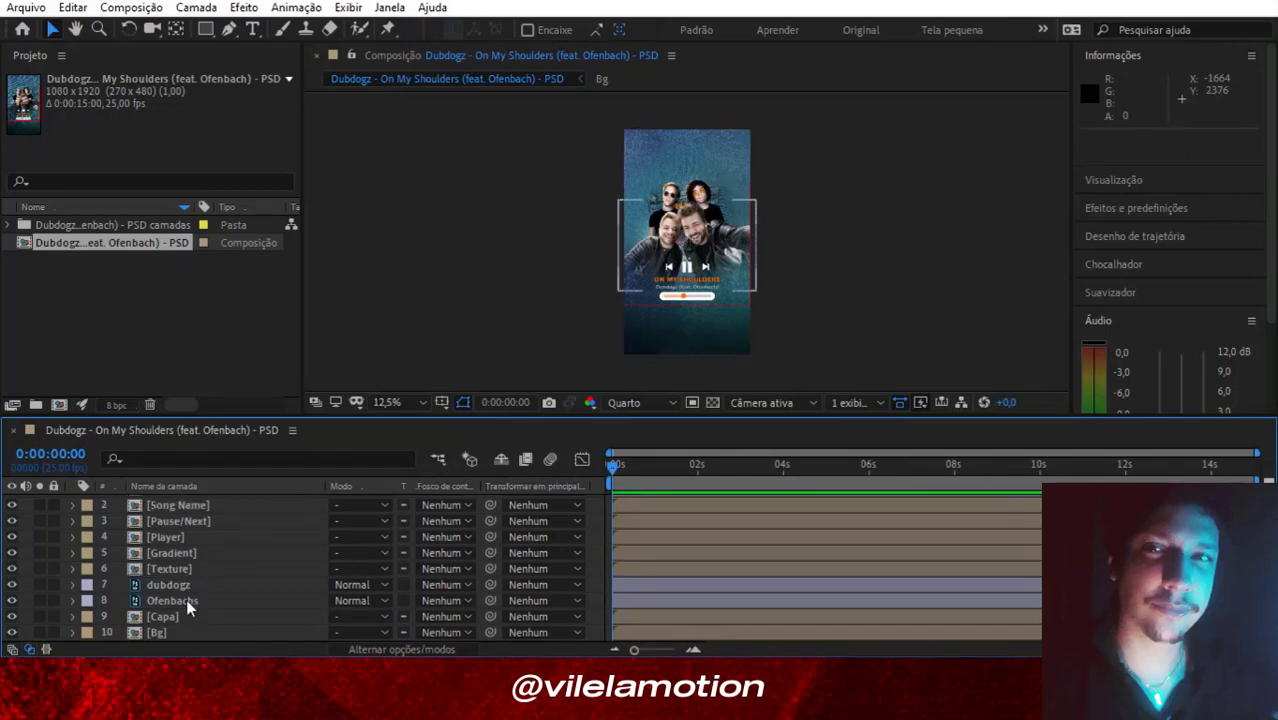
Solo the Bg and Capa layers in turn to inspect them.
{"action": "left_click", "coordinate": [161, 632]}
{"action": "left_click", "coordinate": [164, 631]}
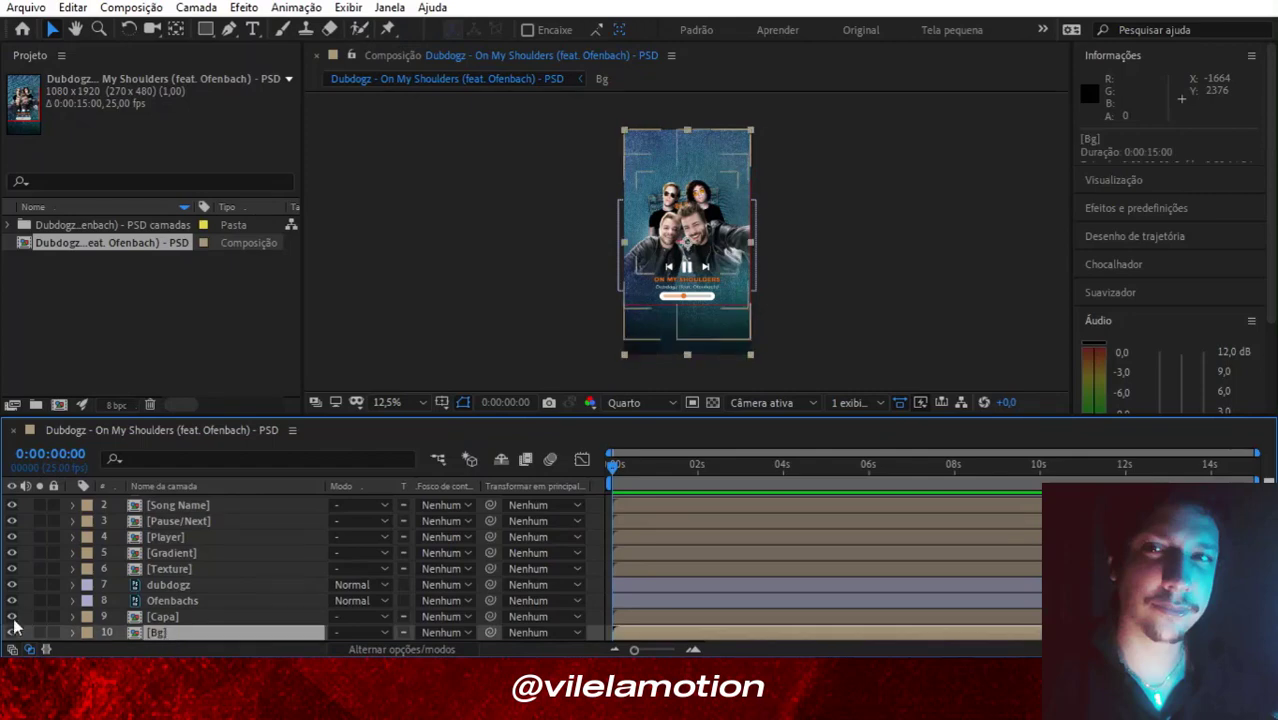
{"action": "left_click", "coordinate": [13, 632]}
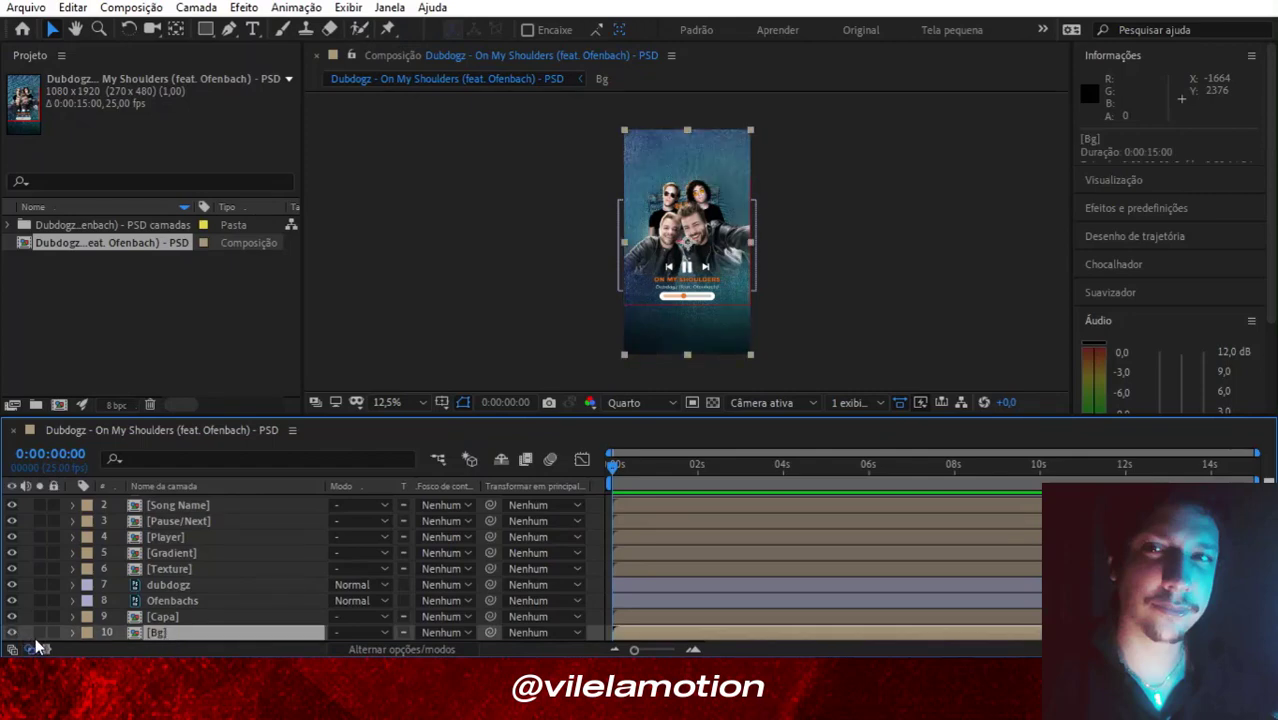
{"action": "left_click", "coordinate": [39, 632]}
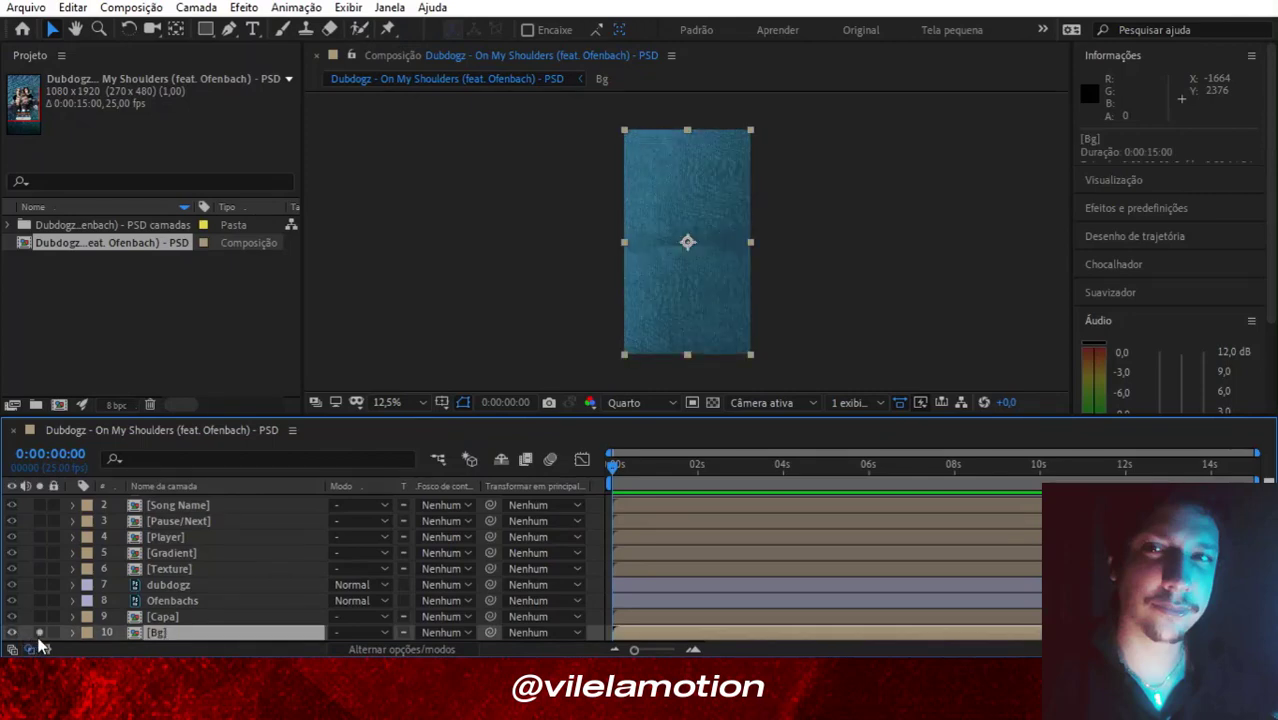
{"action": "left_click", "coordinate": [39, 632]}
{"action": "key", "text": "ctrl+Up"}
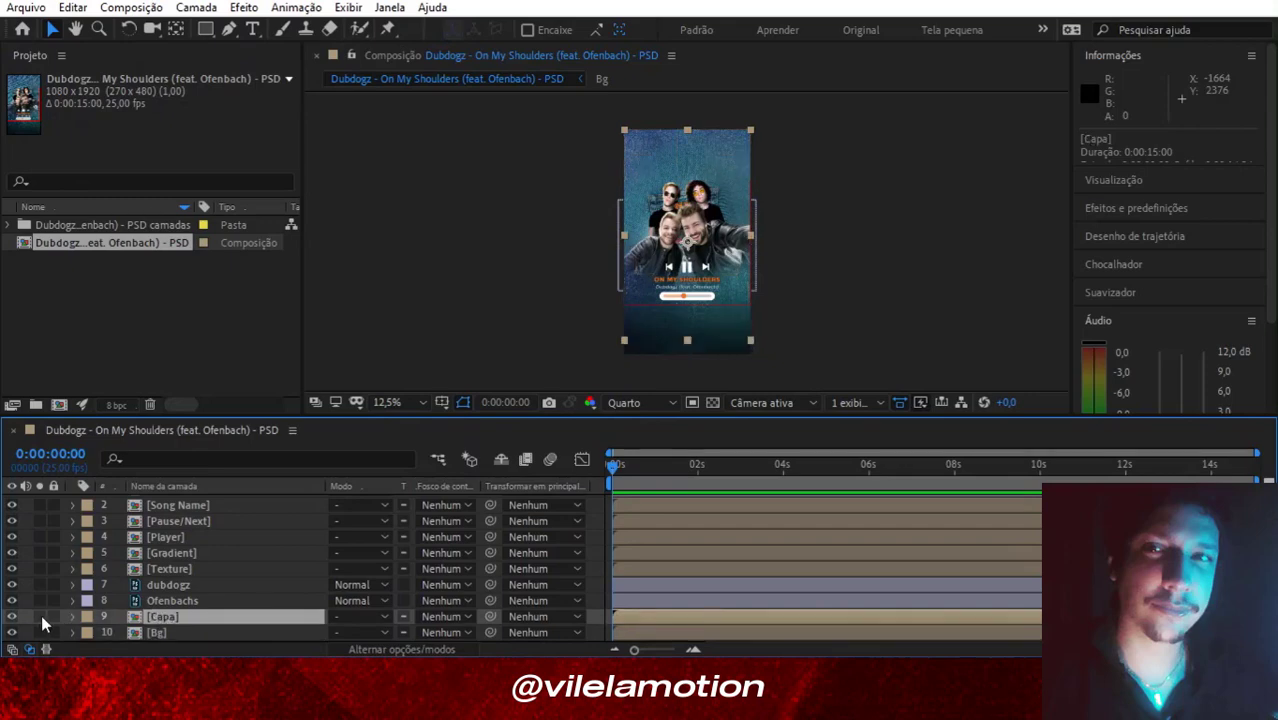
{"action": "left_click", "coordinate": [40, 616]}
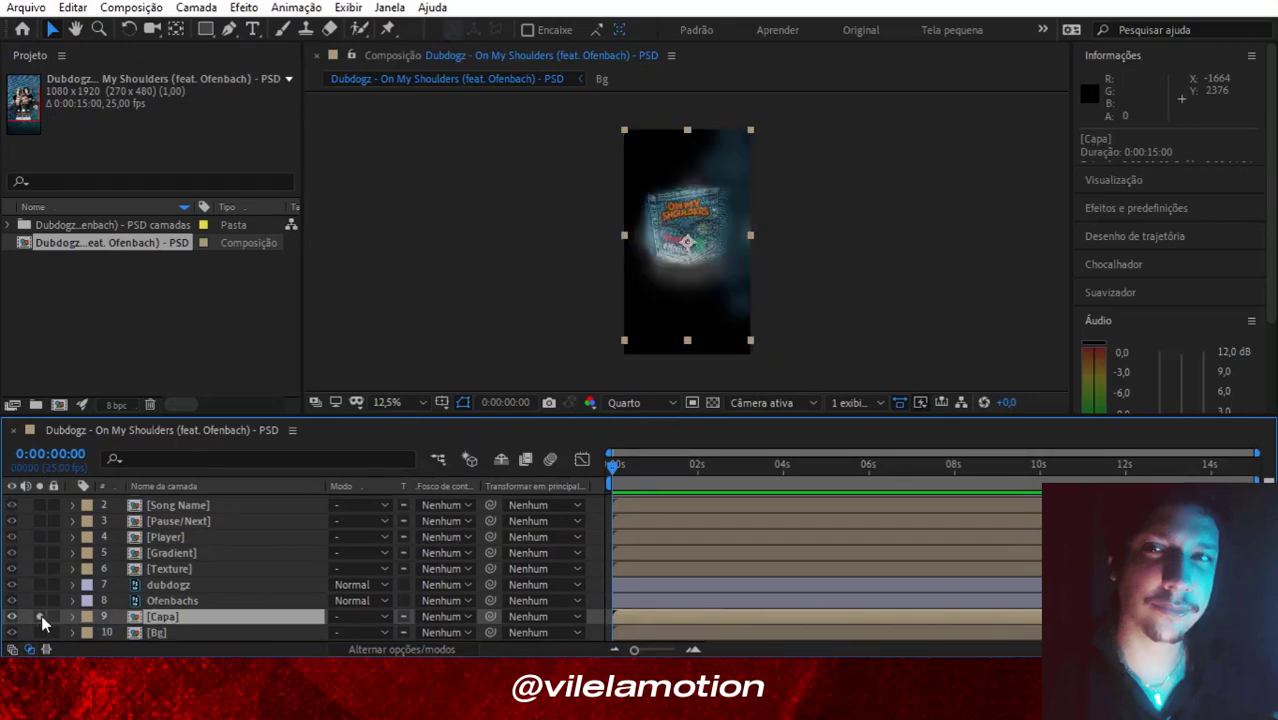
{"action": "left_click", "coordinate": [39, 632]}
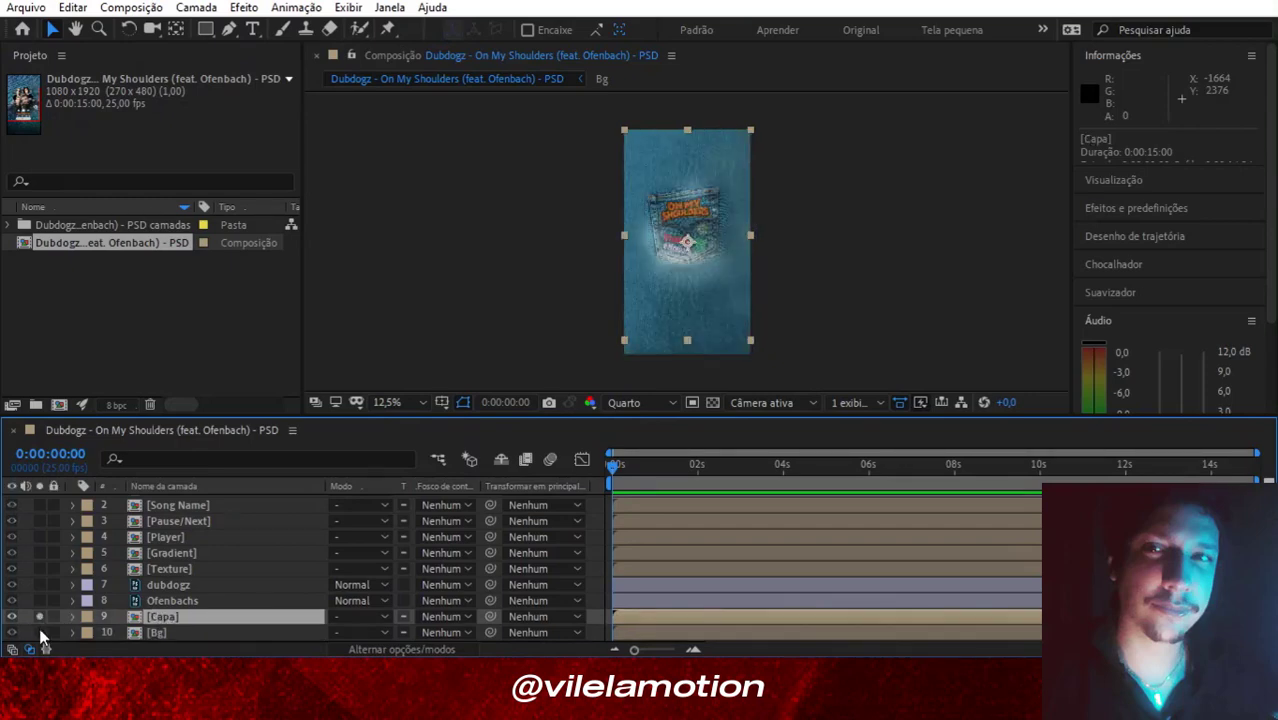
{"action": "left_click", "coordinate": [39, 632]}
{"action": "left_click", "coordinate": [40, 616]}
Solo the Ofenbachs, dubdogz and Texture layers one by one to inspect them.
{"action": "left_click", "coordinate": [195, 603]}
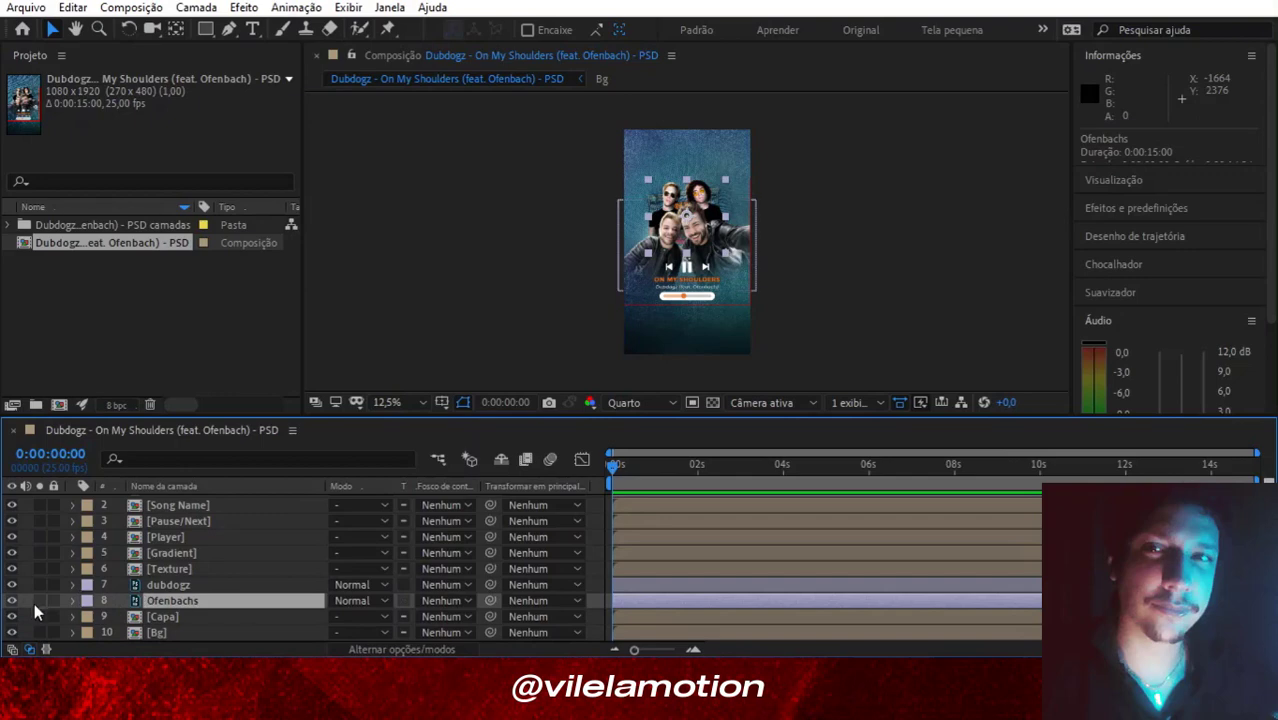
{"action": "left_click", "coordinate": [40, 600]}
{"action": "left_click", "coordinate": [40, 600]}
{"action": "left_click", "coordinate": [155, 584]}
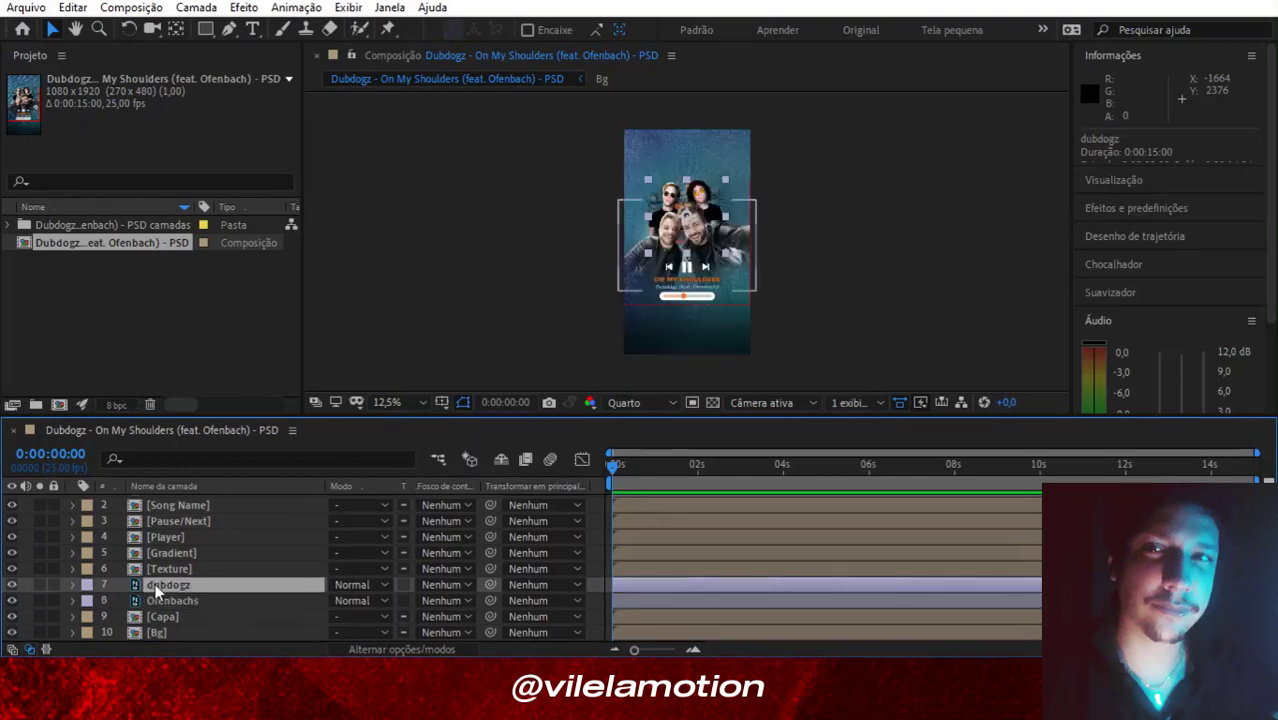
{"action": "left_click", "coordinate": [37, 585]}
{"action": "left_click", "coordinate": [37, 585]}
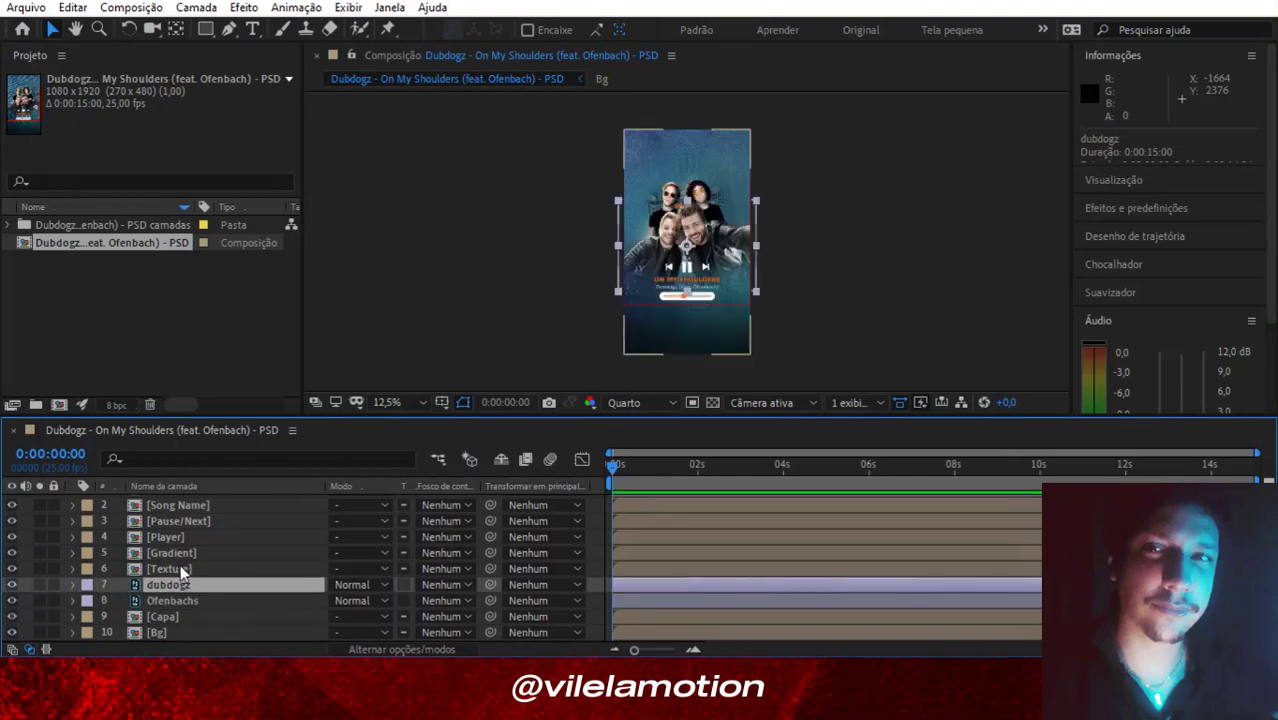
{"action": "left_click", "coordinate": [175, 568]}
{"action": "left_click", "coordinate": [40, 568]}
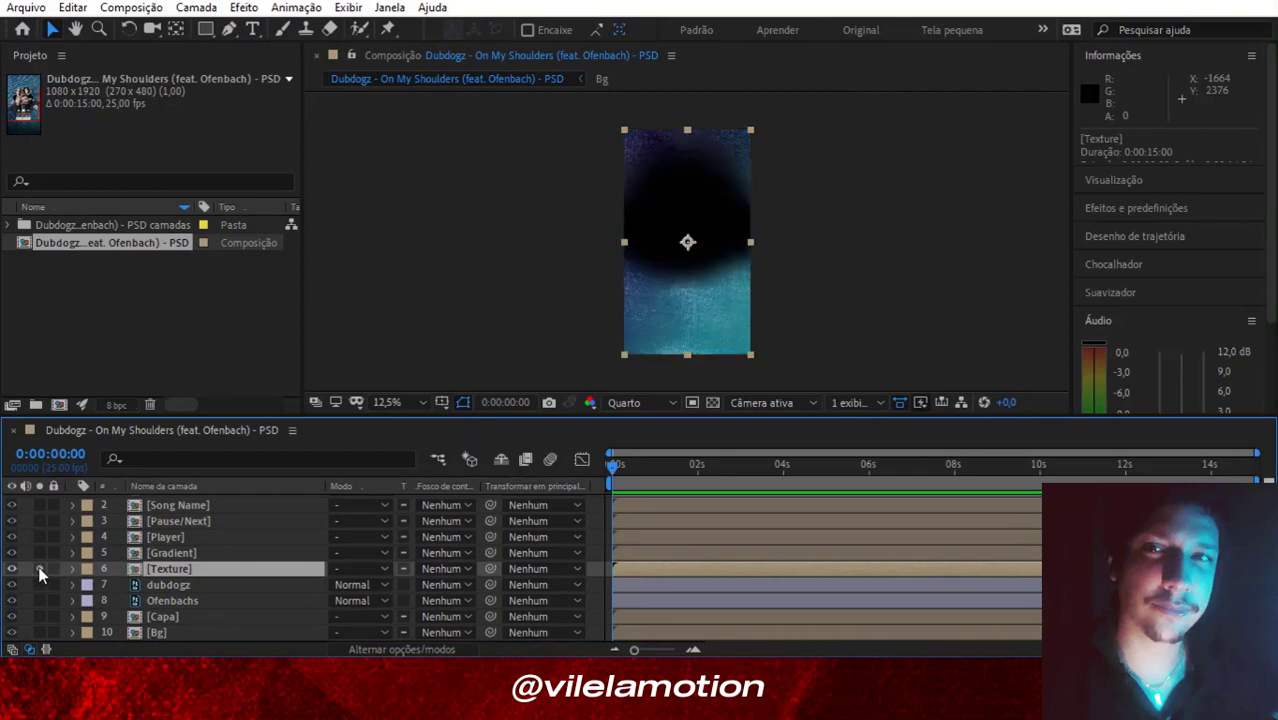
{"action": "left_click", "coordinate": [38, 568]}
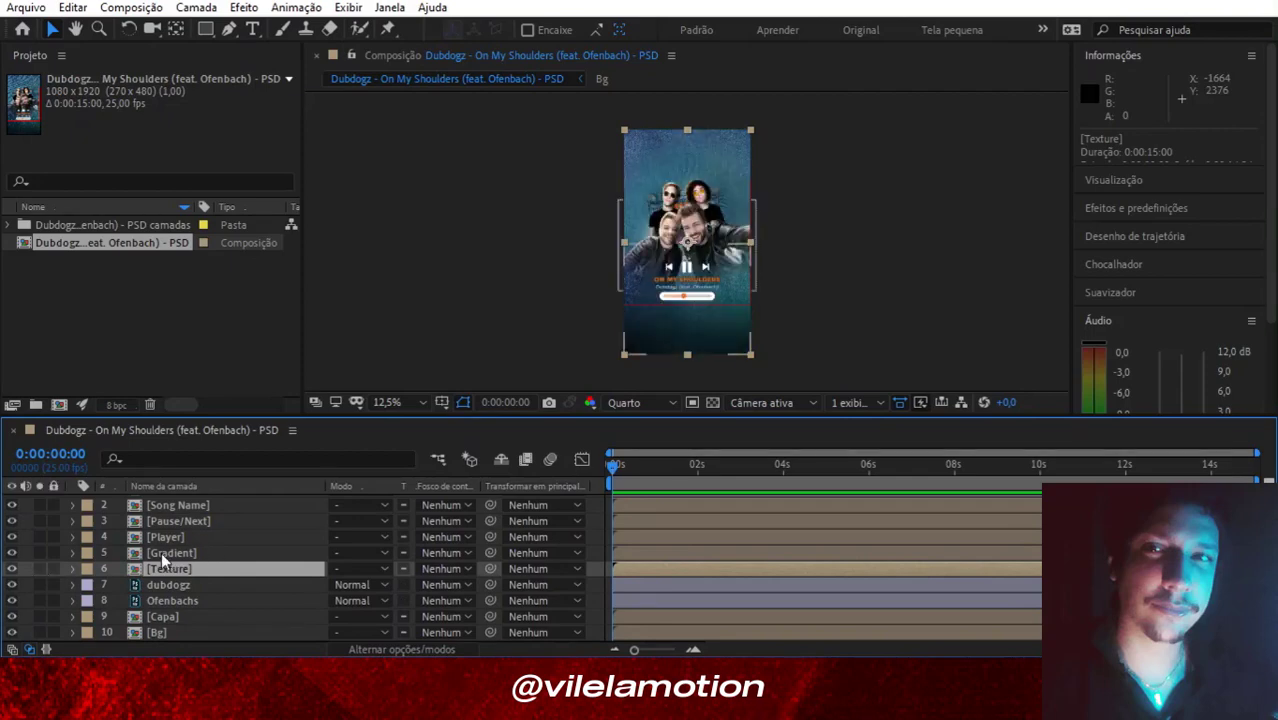
Solo the Gradient and Player layers one by one to inspect them.
{"action": "left_click", "coordinate": [162, 552]}
{"action": "left_click", "coordinate": [40, 553]}
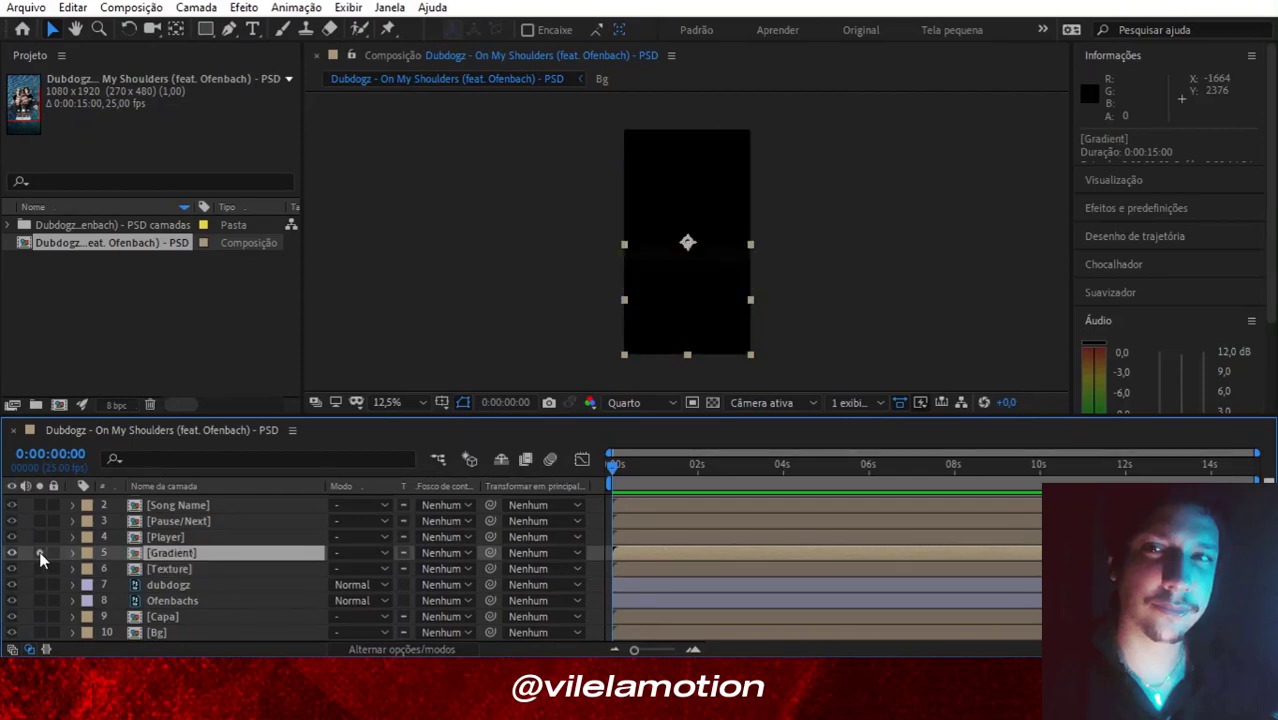
{"action": "left_click", "coordinate": [40, 553]}
{"action": "left_click", "coordinate": [164, 539]}
{"action": "left_click", "coordinate": [40, 537]}
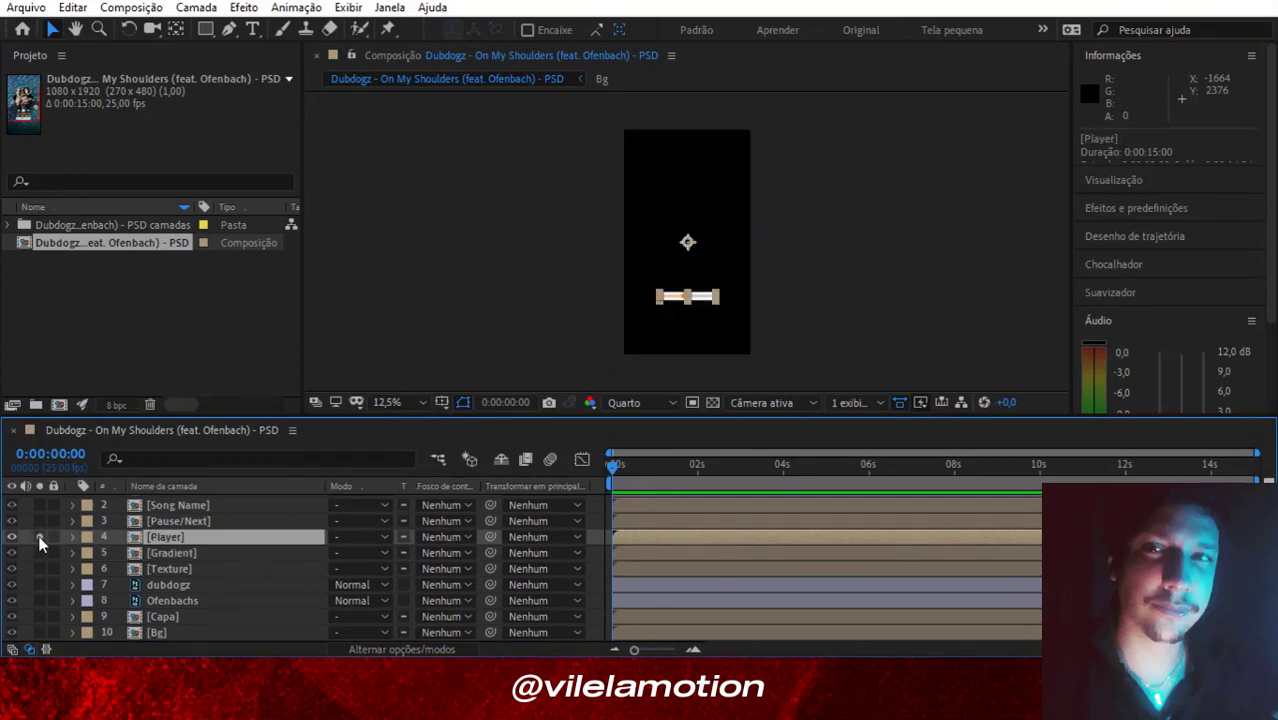
{"action": "left_click", "coordinate": [40, 537]}
Solo Pause/Next at 25% zoom, then solo Song Name, to inspect them.
{"action": "left_click", "coordinate": [160, 521]}
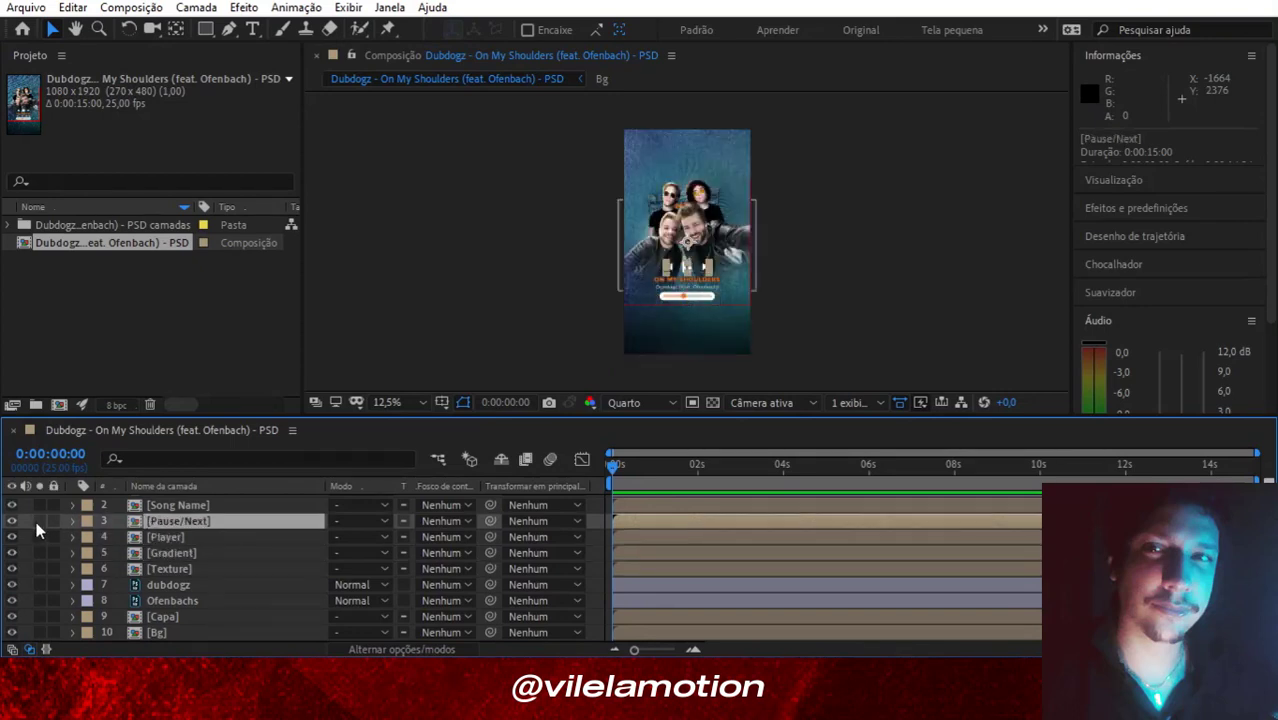
{"action": "left_click", "coordinate": [40, 521]}
{"action": "key", "text": "period"}
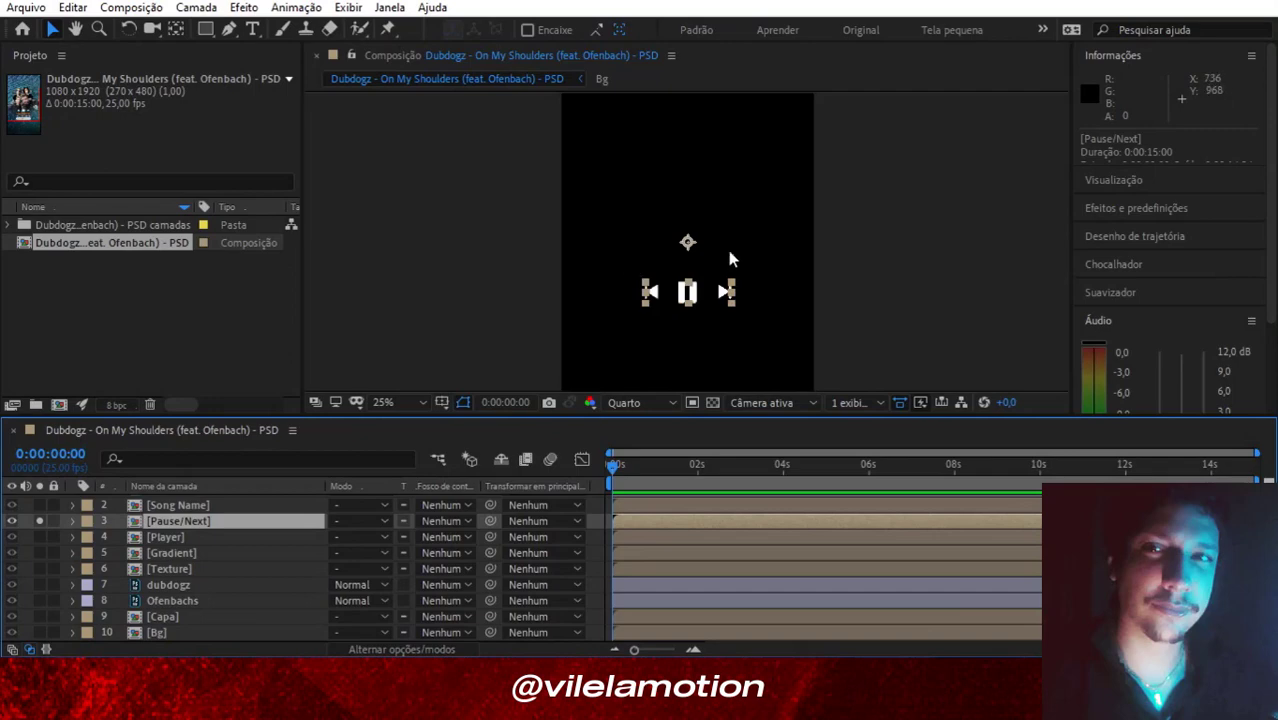
{"action": "key", "text": "h"}
{"action": "left_click", "coordinate": [716, 185]}
{"action": "key", "text": "v"}
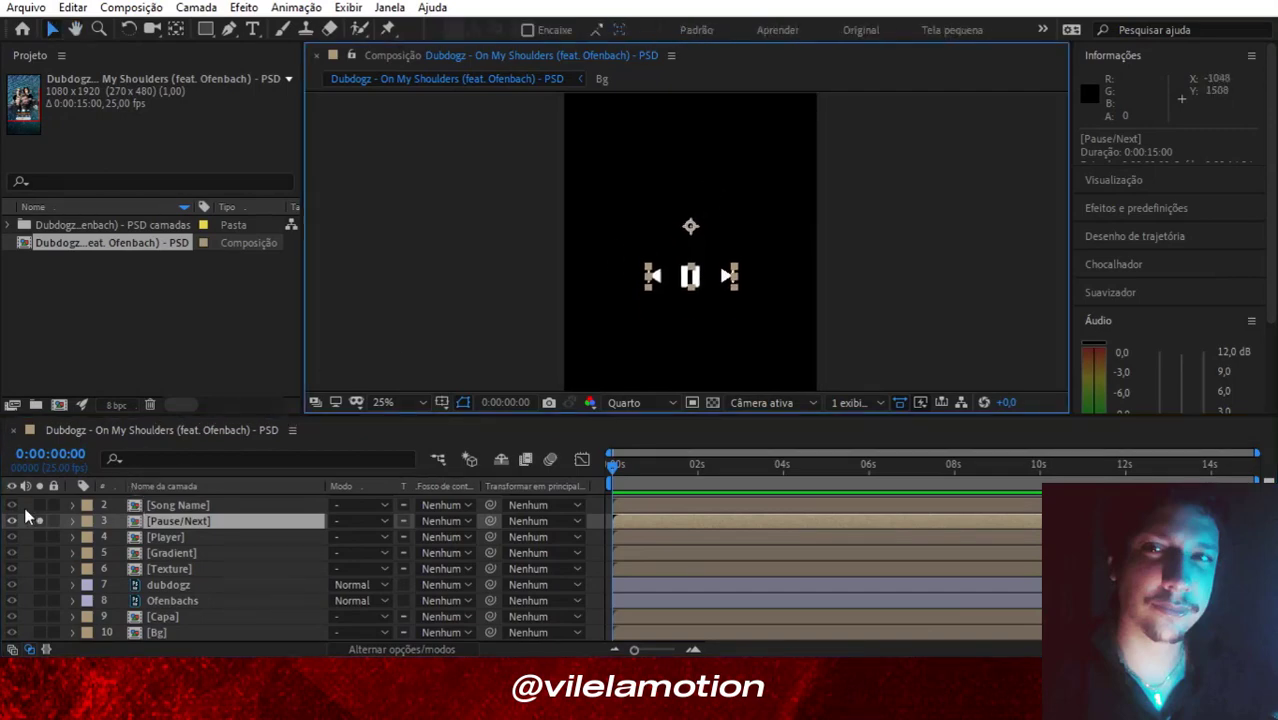
{"action": "left_click", "coordinate": [40, 521]}
{"action": "left_click", "coordinate": [40, 505]}
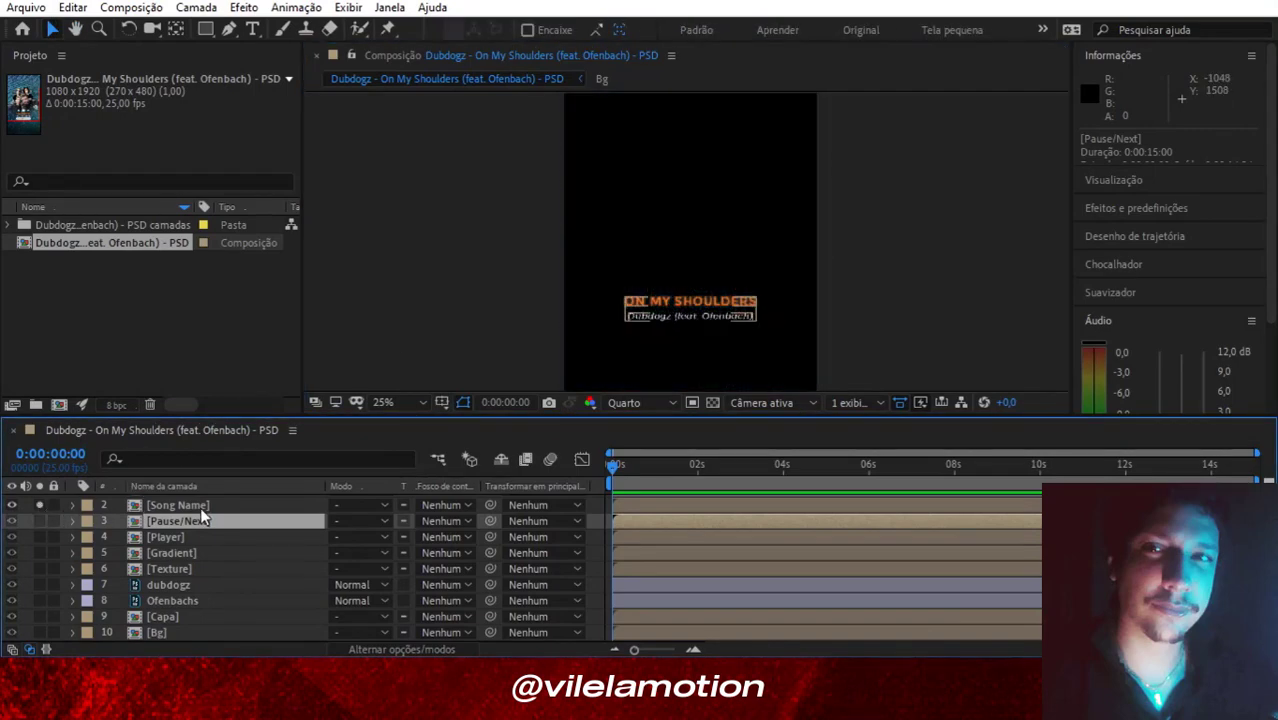
{"action": "key", "text": "ctrl+v"}
{"action": "left_click", "coordinate": [40, 518]}
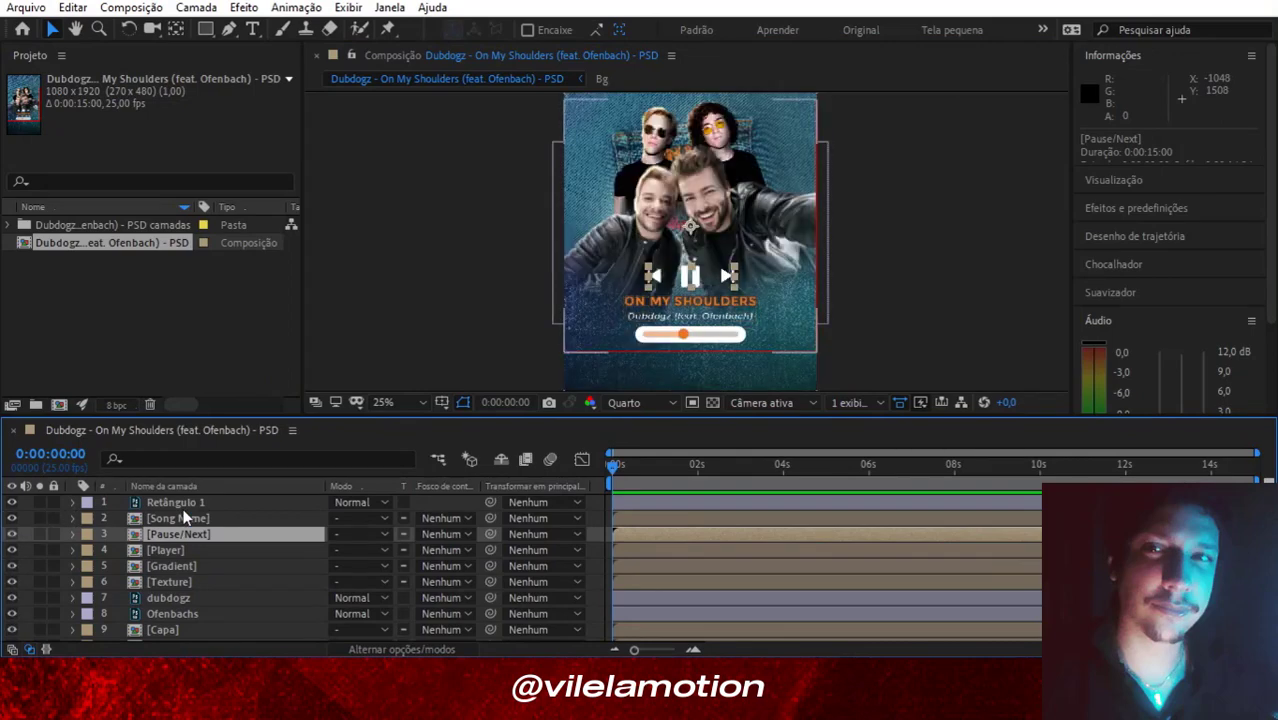
Isolate the black Retângulo 1 shape layer and delete it.
{"action": "left_click", "coordinate": [60, 503]}
{"action": "left_click", "coordinate": [39, 501]}
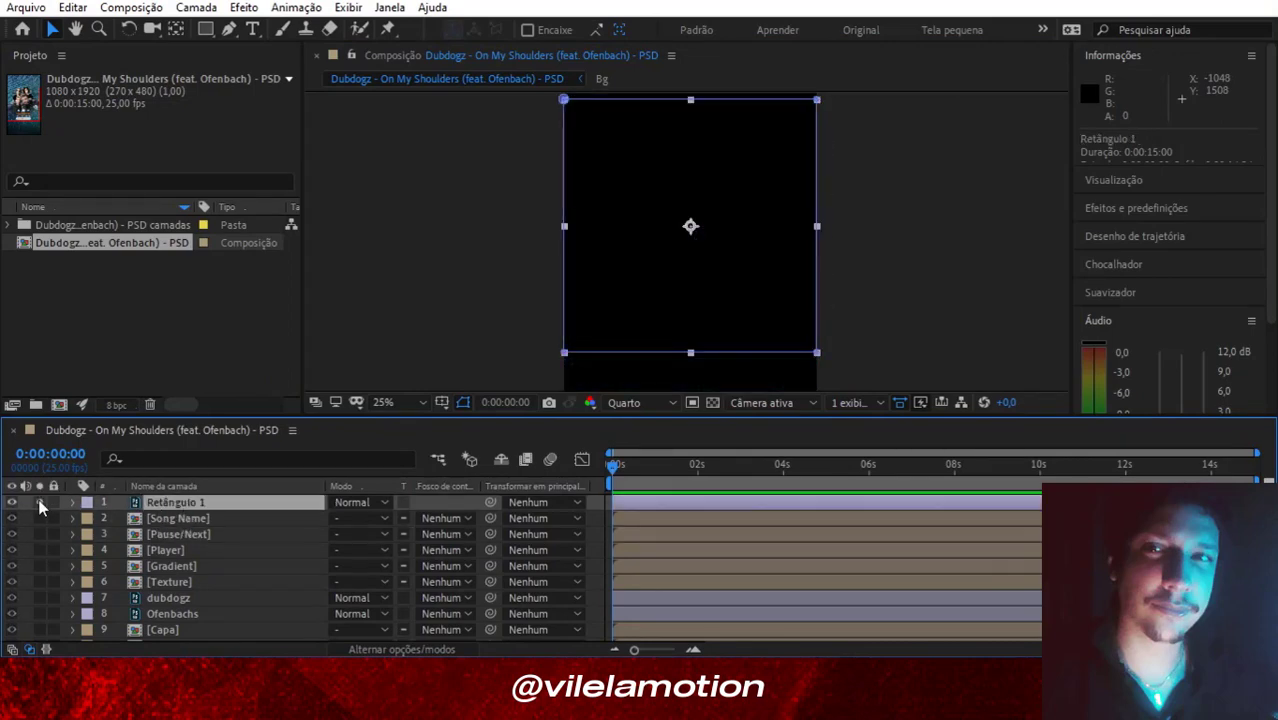
{"action": "key", "text": "comma"}
{"action": "key", "text": "period"}
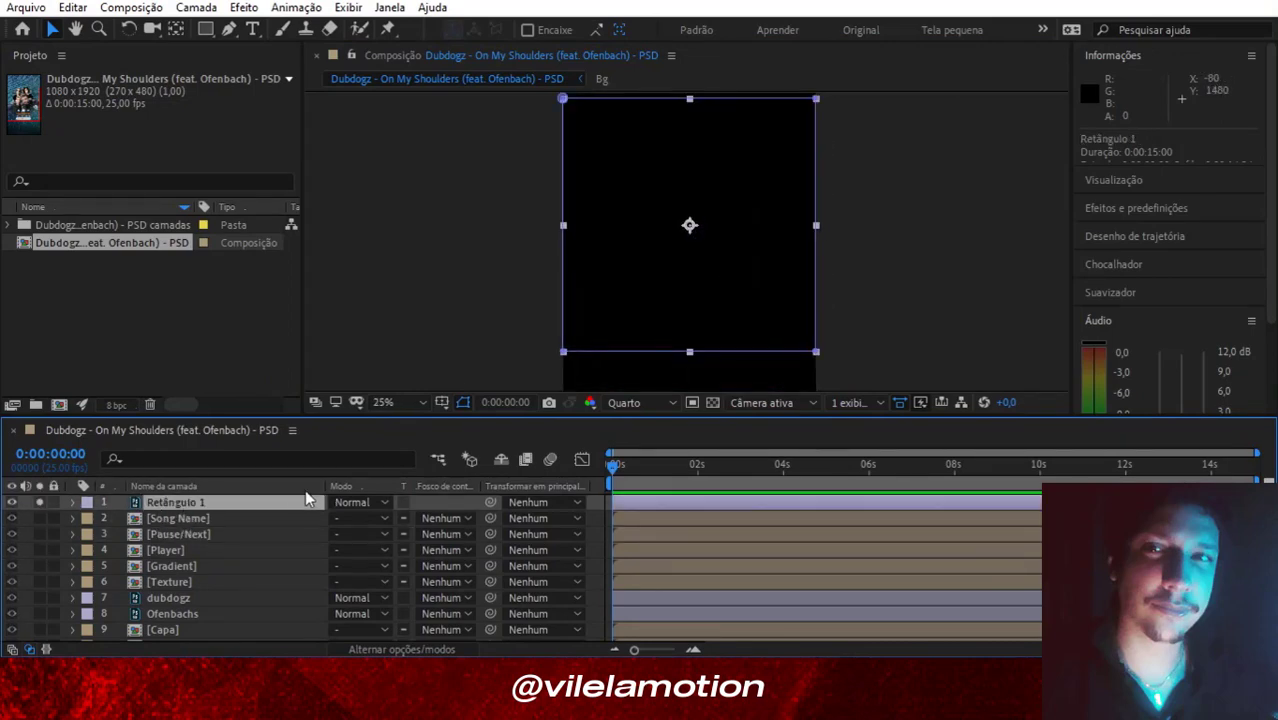
{"action": "key", "text": "Delete"}
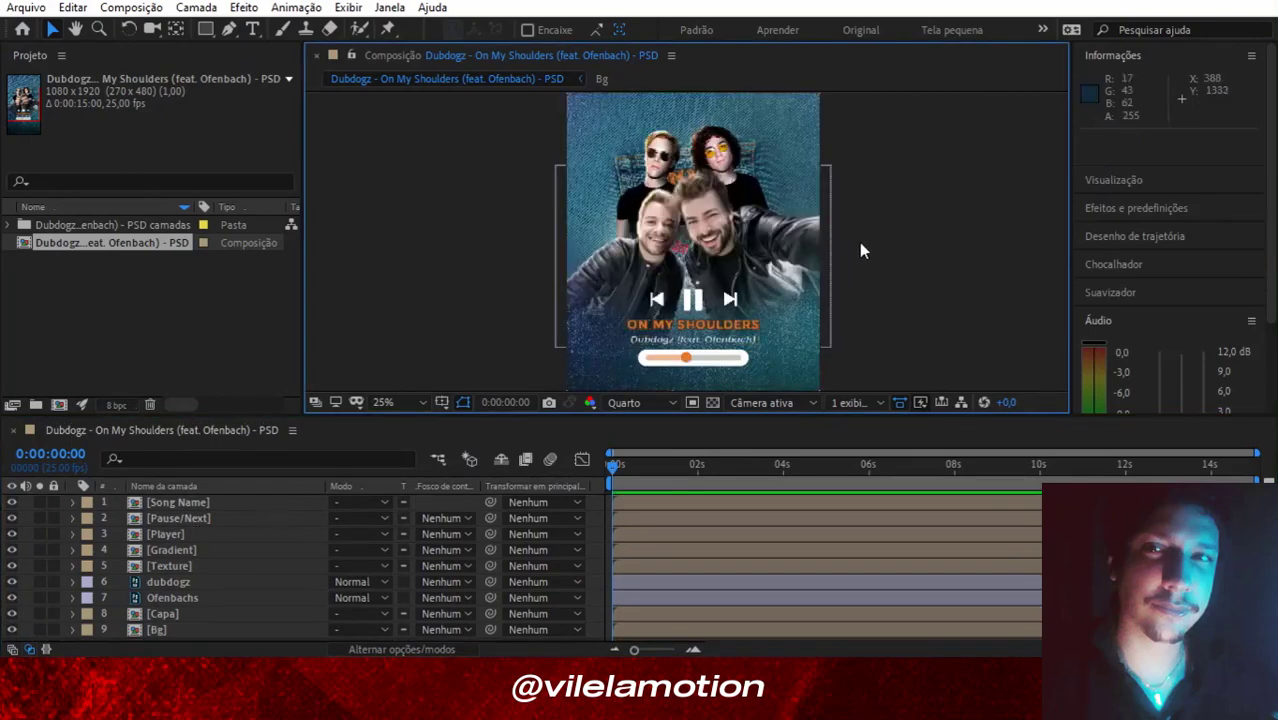
{"action": "key", "text": "comma"}
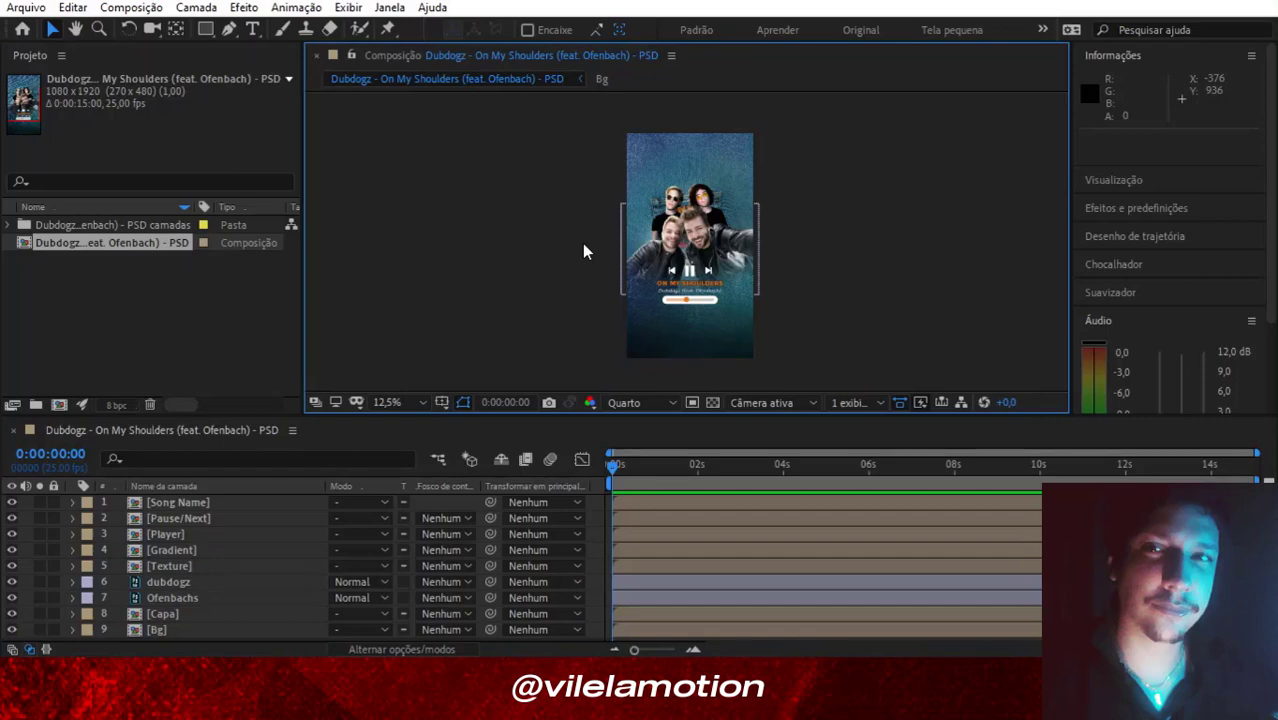
{"action": "key", "text": "period"}
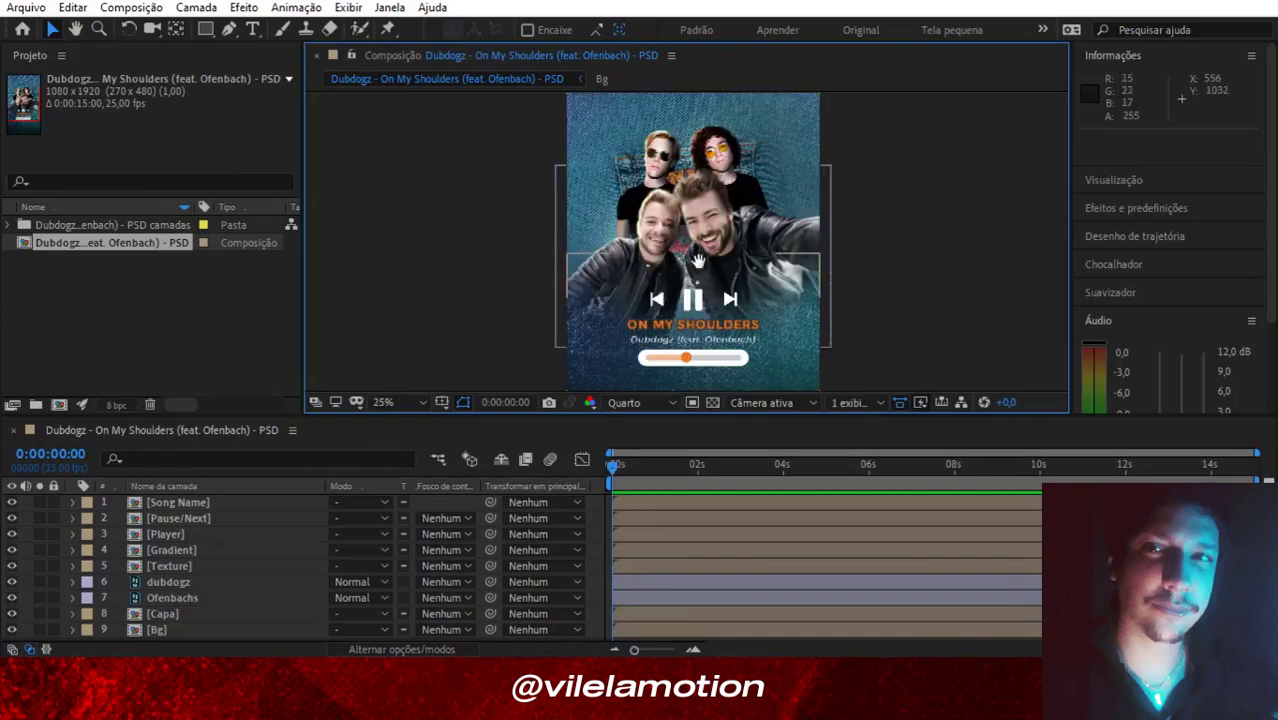
{"action": "key", "text": "comma"}
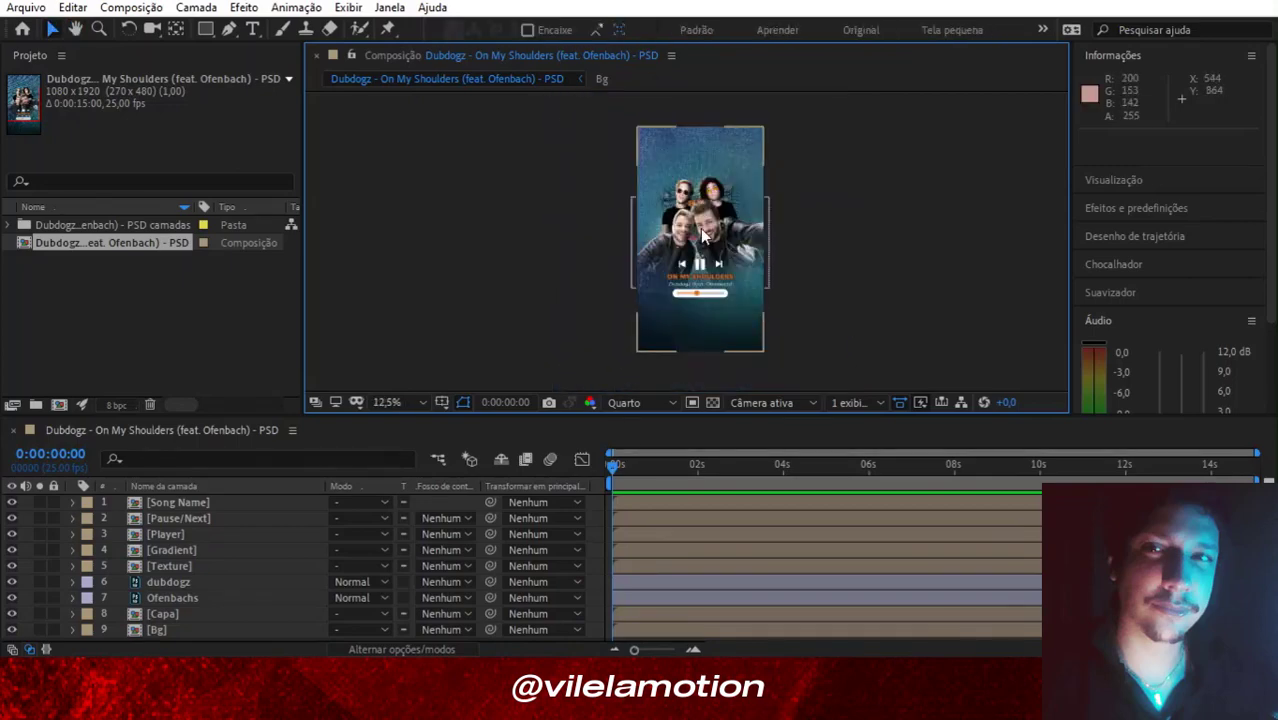
{"action": "key", "text": "period"}
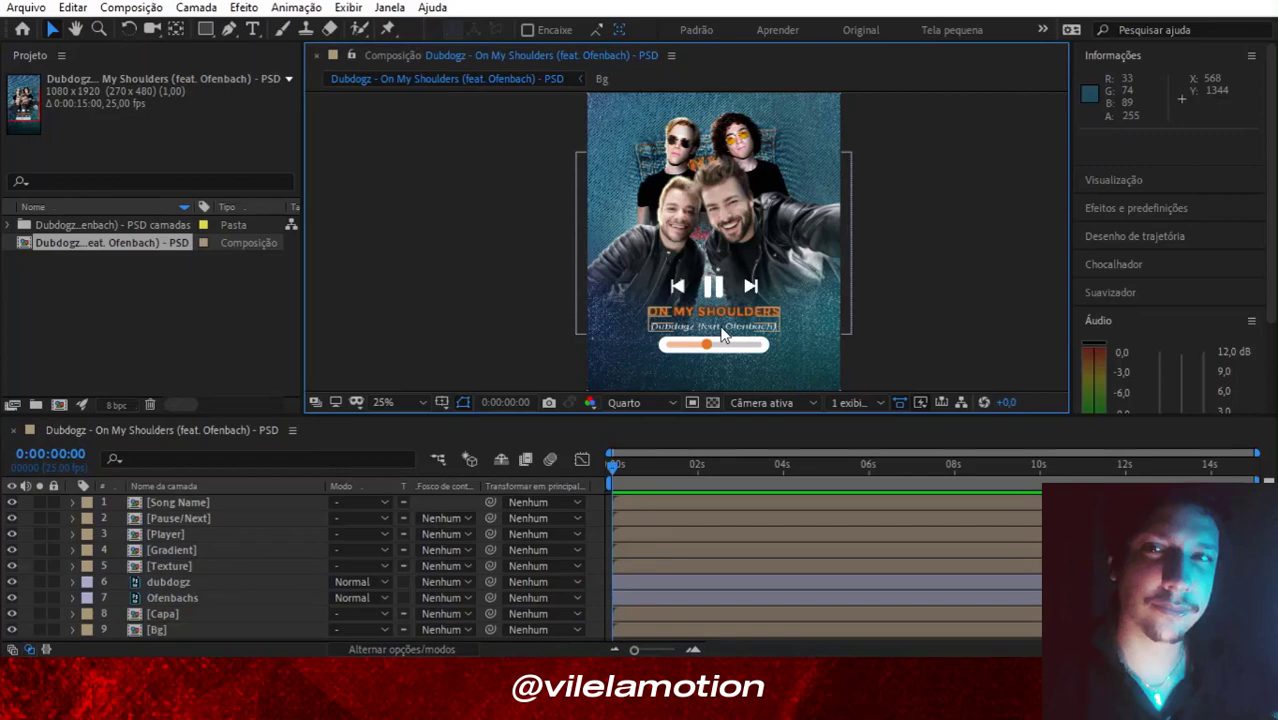
{"action": "key", "text": "comma"}
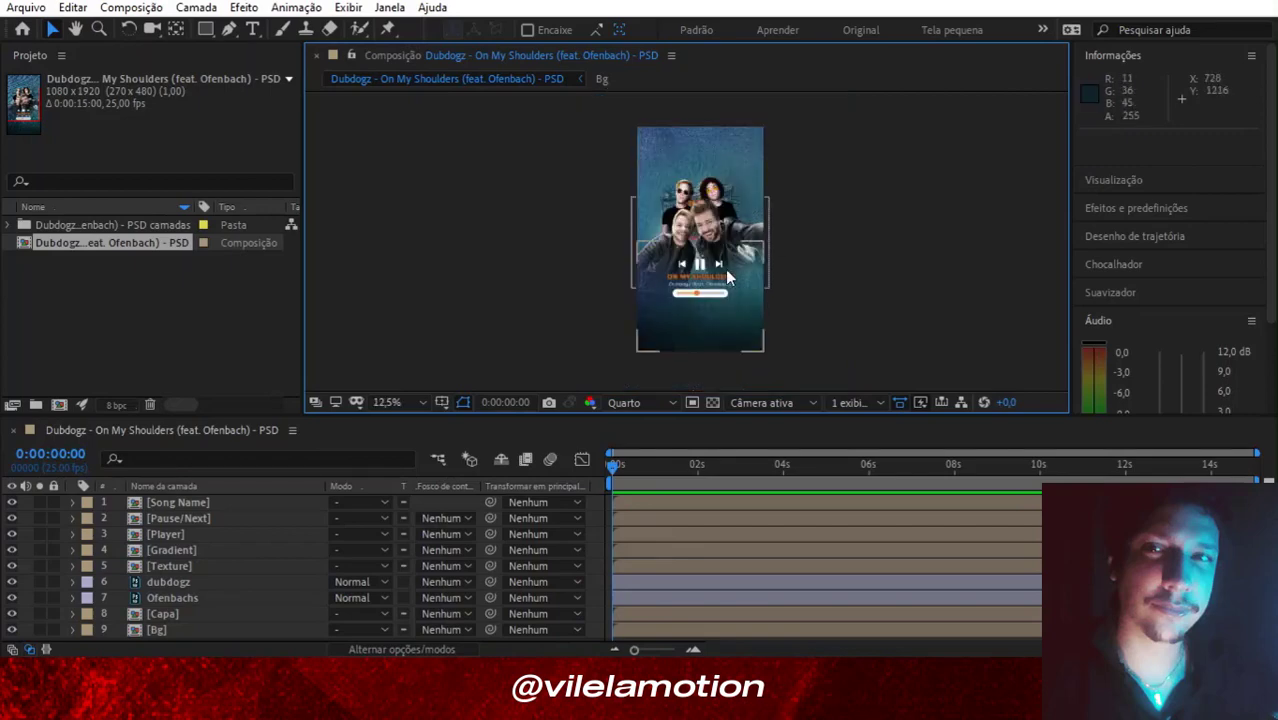
Turn on the 3D Layer switch for all nine layers, Song Name through Bg.
{"action": "left_click", "coordinate": [369, 650]}
{"action": "left_click", "coordinate": [282, 550]}
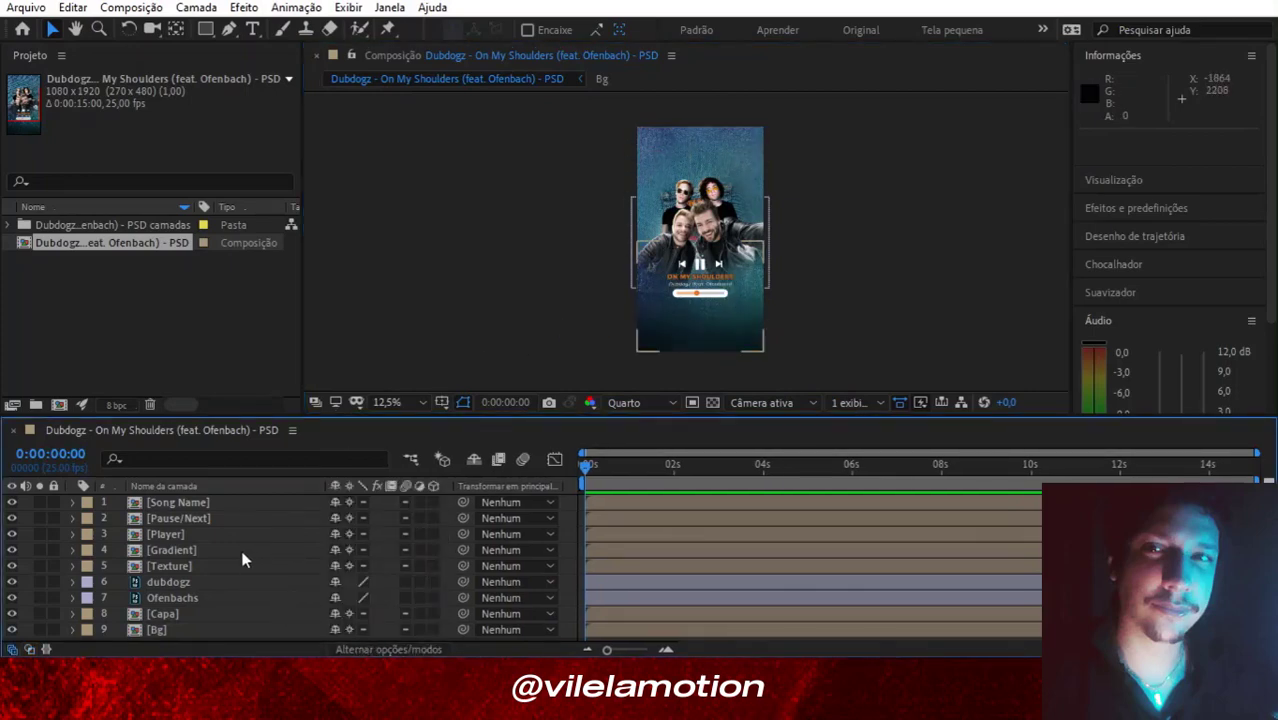
{"action": "left_click", "coordinate": [249, 548]}
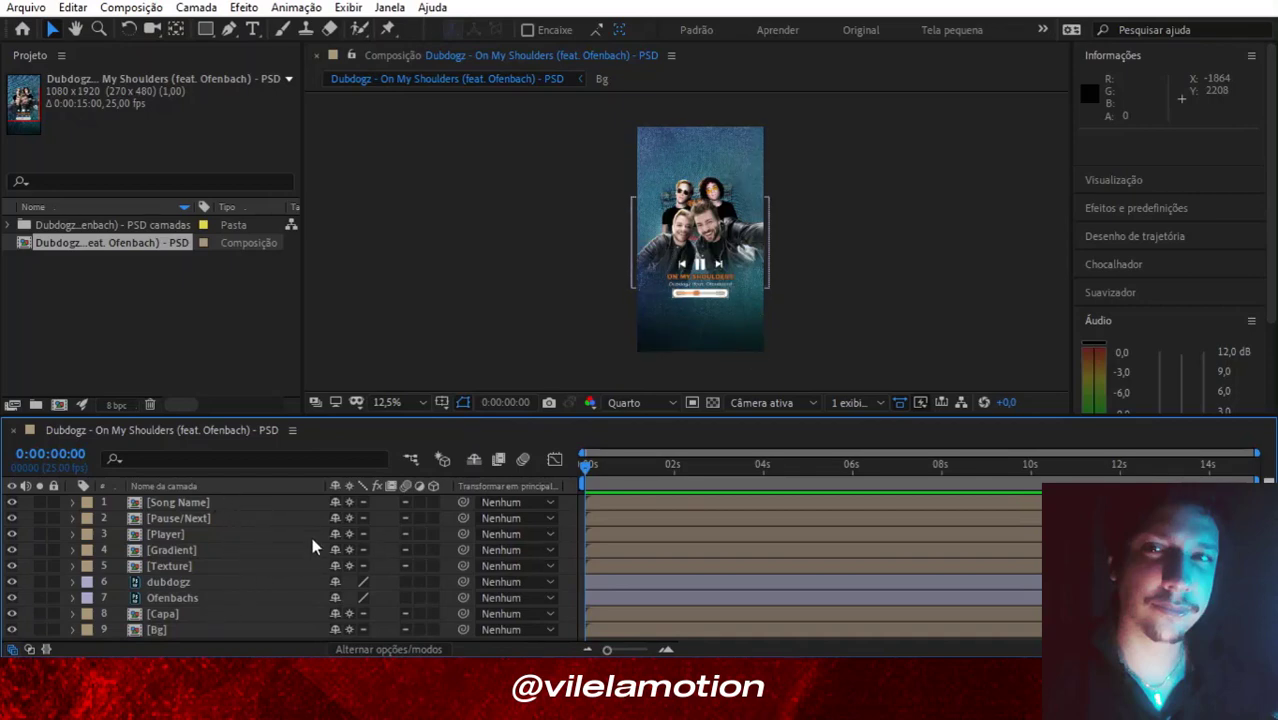
{"action": "left_click", "coordinate": [433, 503]}
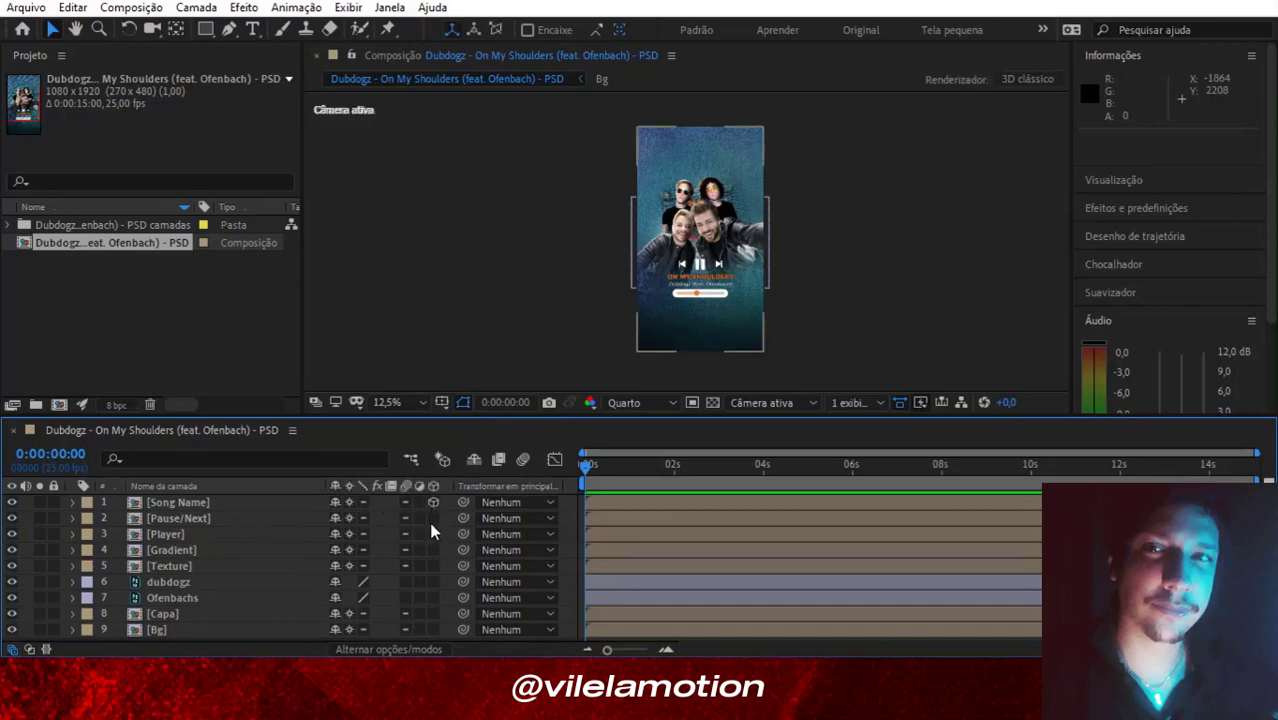
{"action": "left_click_drag", "start_coordinate": [431, 520], "coordinate": [432, 629]}
Make the four layers inside the Bg precomp 3D.
{"action": "double_click", "coordinate": [220, 626]}
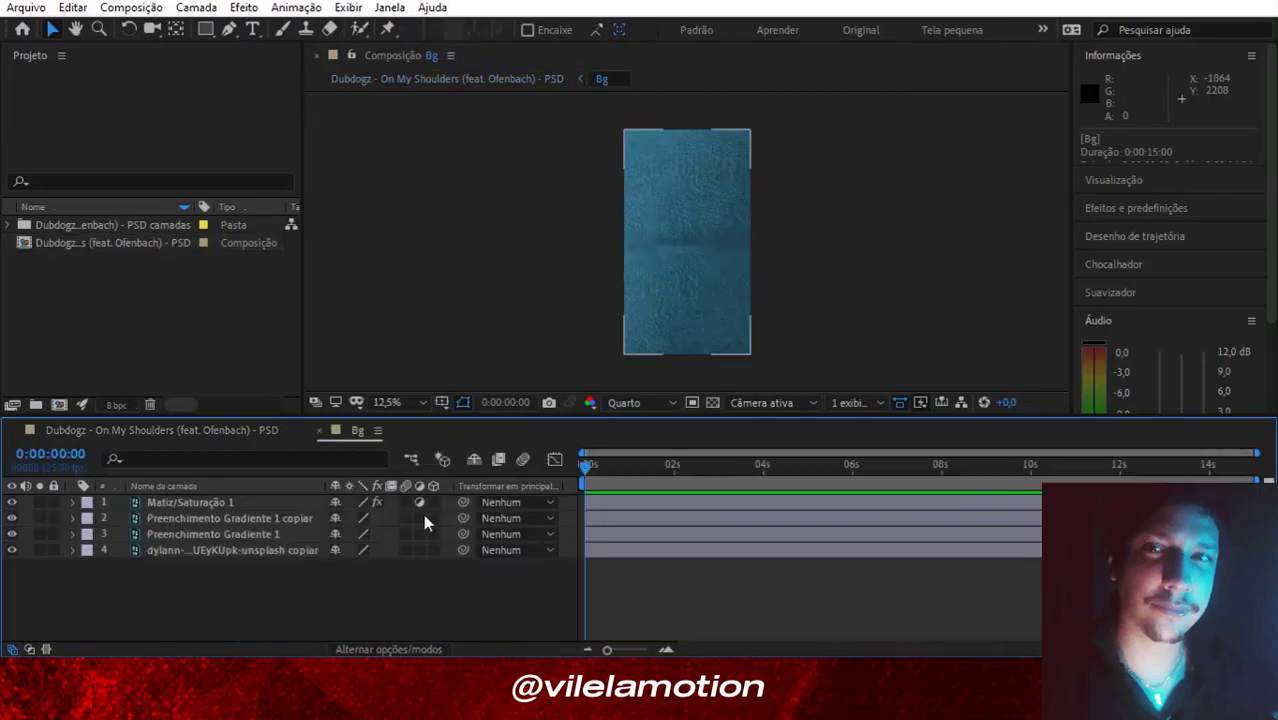
{"action": "left_click_drag", "start_coordinate": [431, 509], "coordinate": [430, 566]}
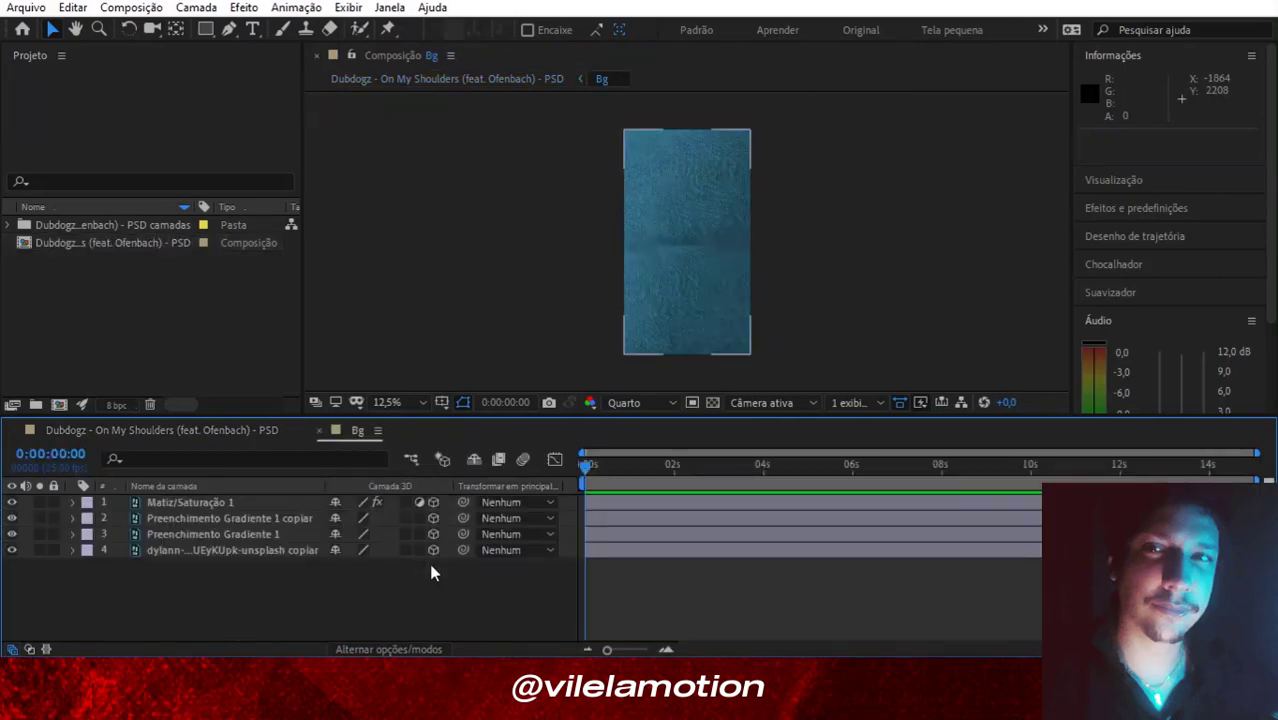
{"action": "left_click", "coordinate": [319, 430]}
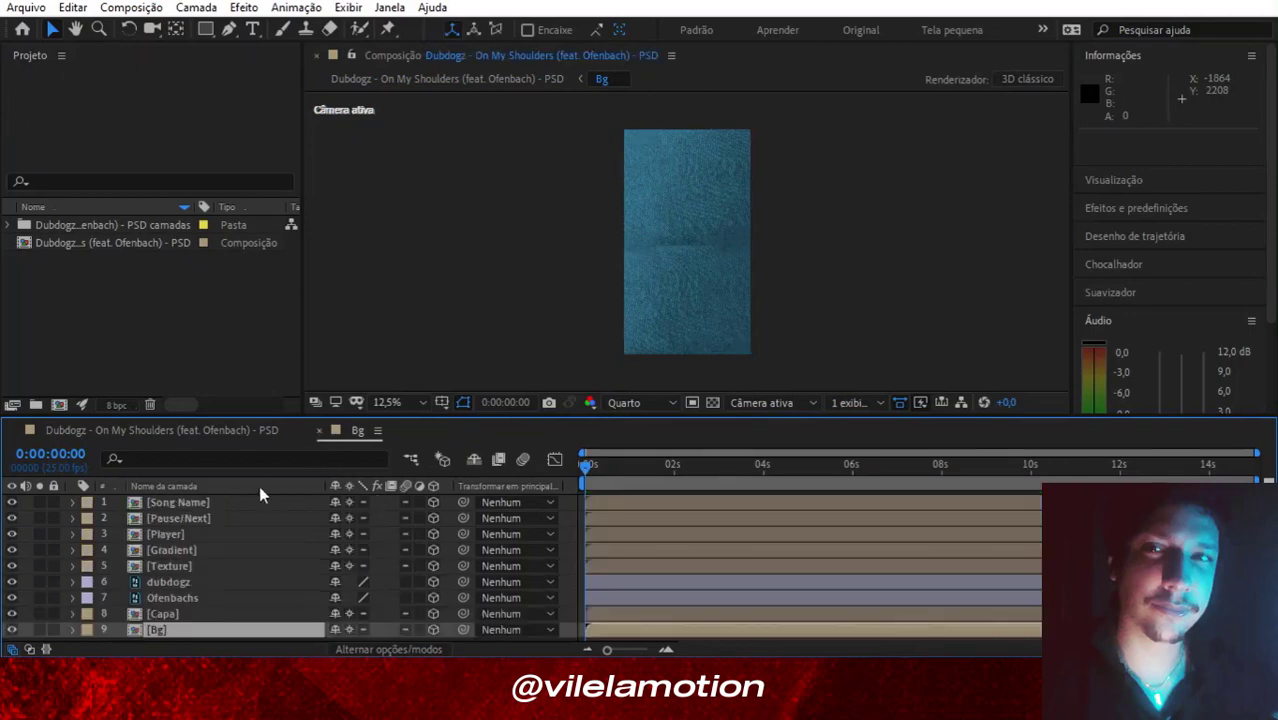
Check the Capa, Texture, Vinheta, Player and Song Name precomps in turn.
{"action": "double_click", "coordinate": [174, 613]}
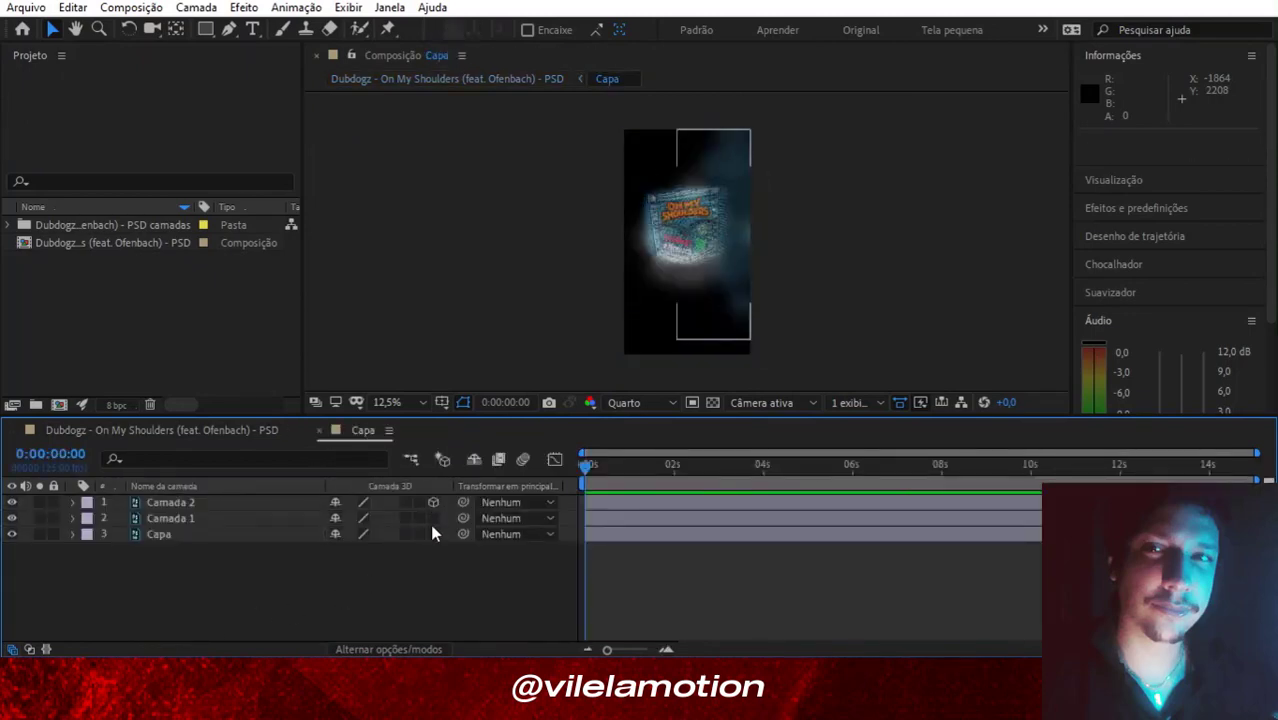
{"action": "left_click", "coordinate": [319, 430]}
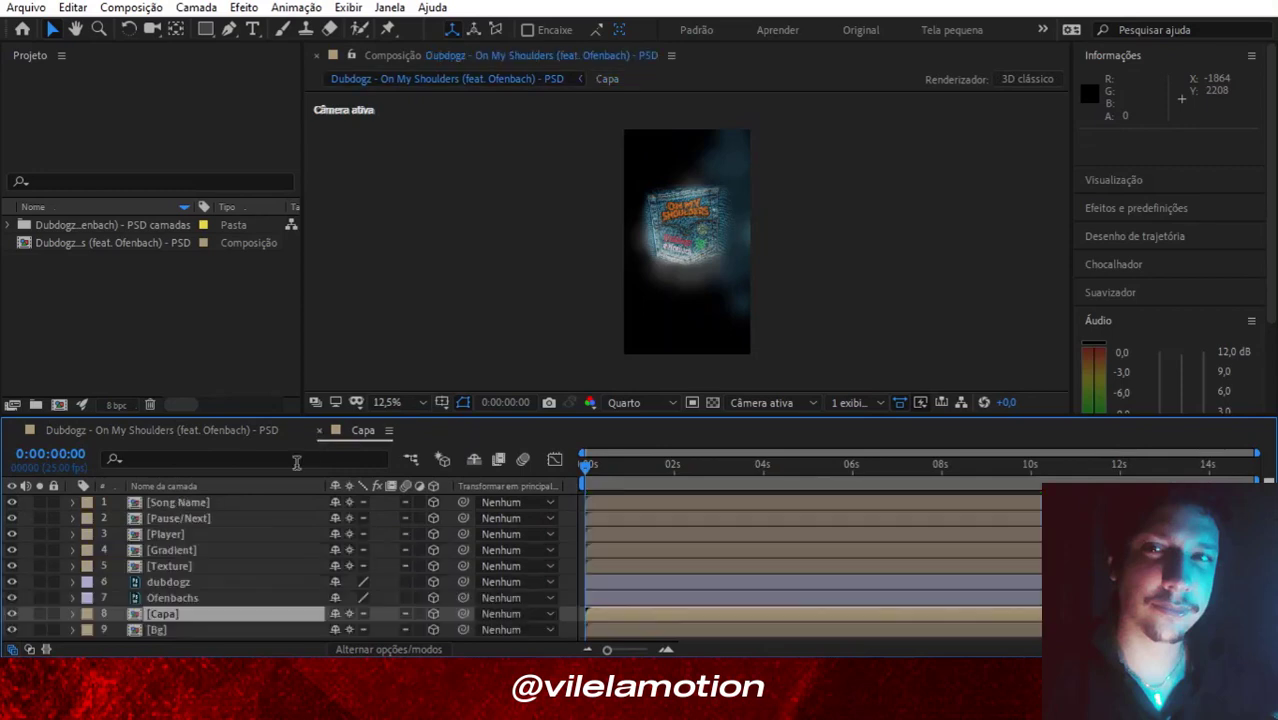
{"action": "double_click", "coordinate": [194, 594]}
{"action": "double_click", "coordinate": [250, 503]}
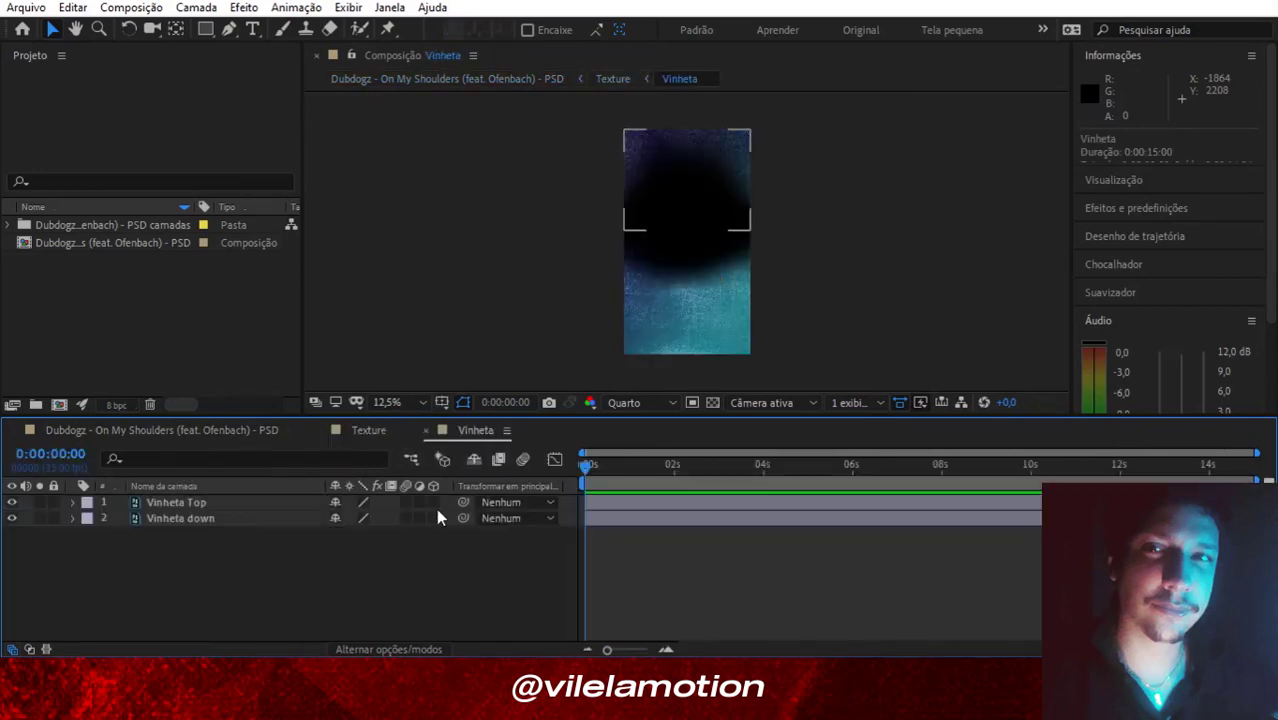
{"action": "left_click", "coordinate": [417, 430]}
{"action": "left_click", "coordinate": [319, 430]}
{"action": "double_click", "coordinate": [200, 534]}
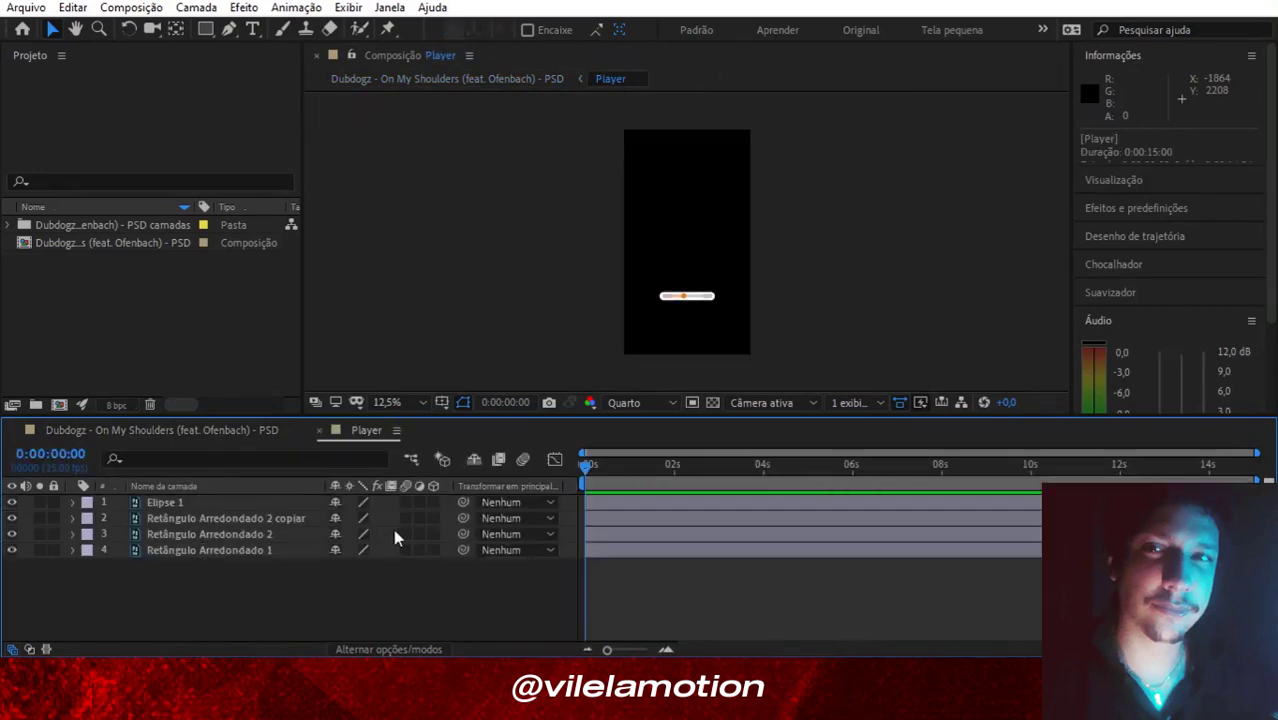
{"action": "left_click", "coordinate": [319, 430]}
{"action": "left_click", "coordinate": [319, 430]}
{"action": "double_click", "coordinate": [200, 534]}
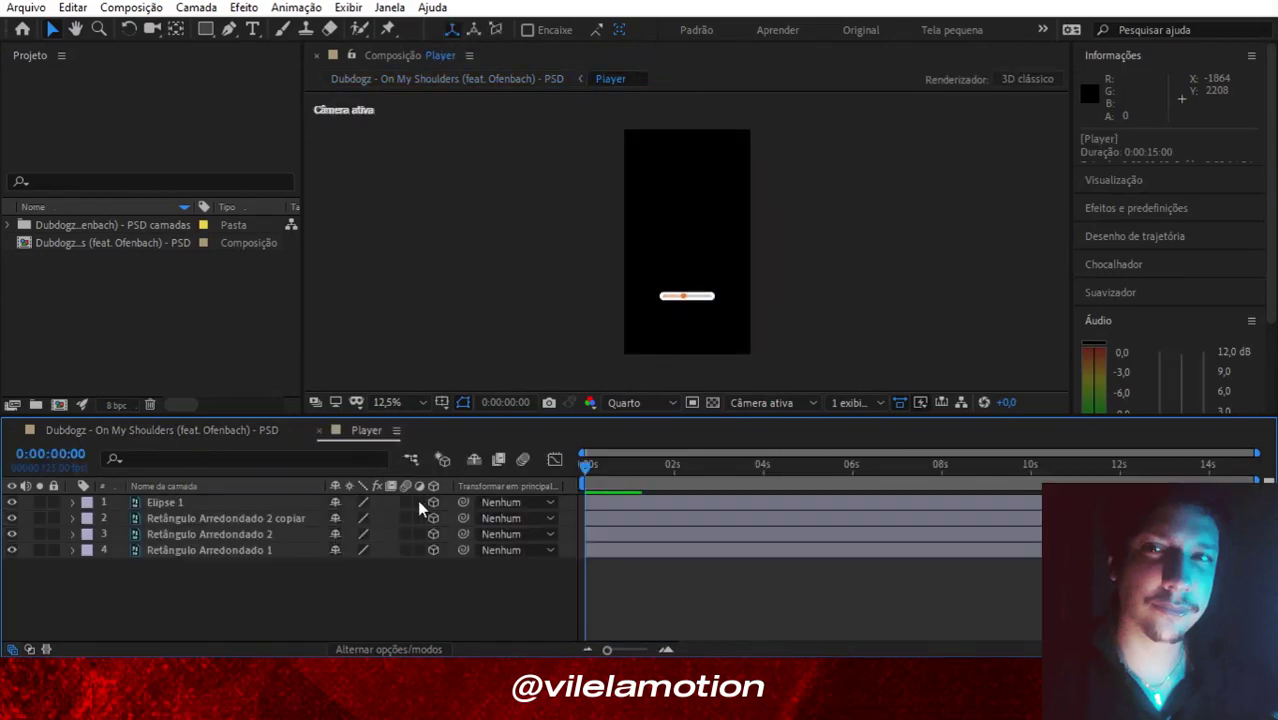
{"action": "left_click", "coordinate": [319, 430]}
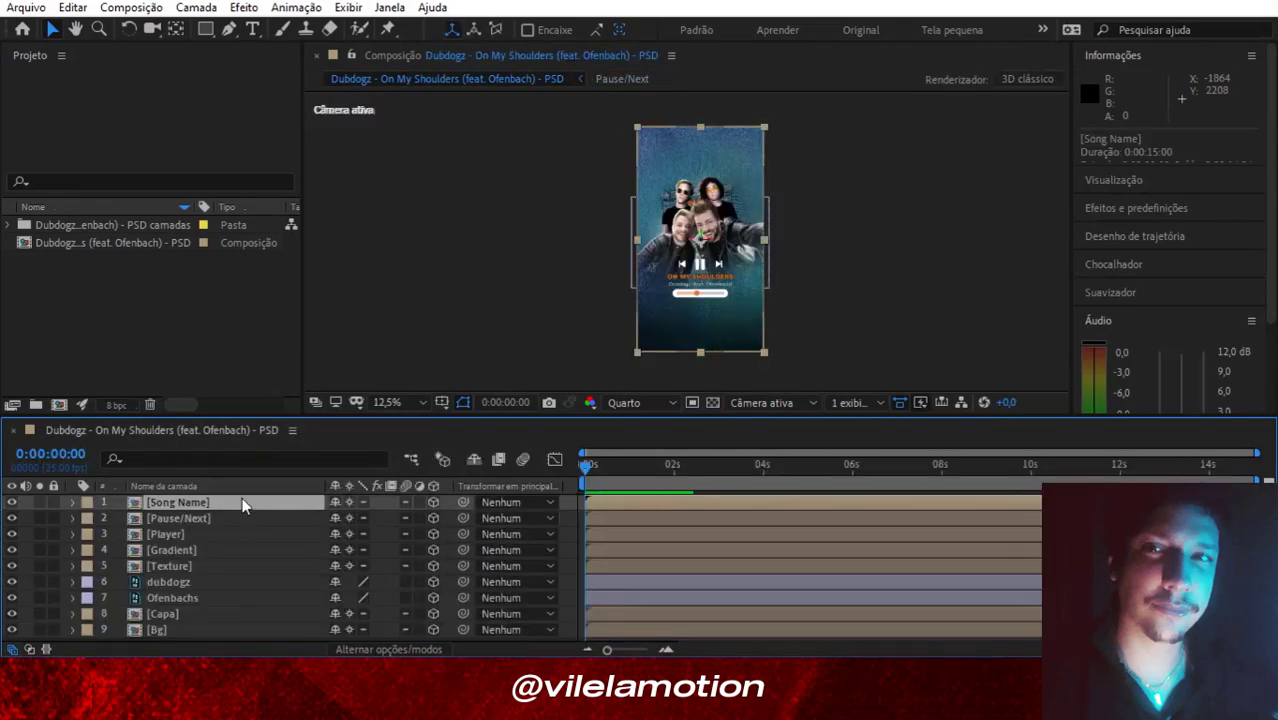
{"action": "double_click", "coordinate": [240, 502]}
{"action": "left_click", "coordinate": [319, 430]}
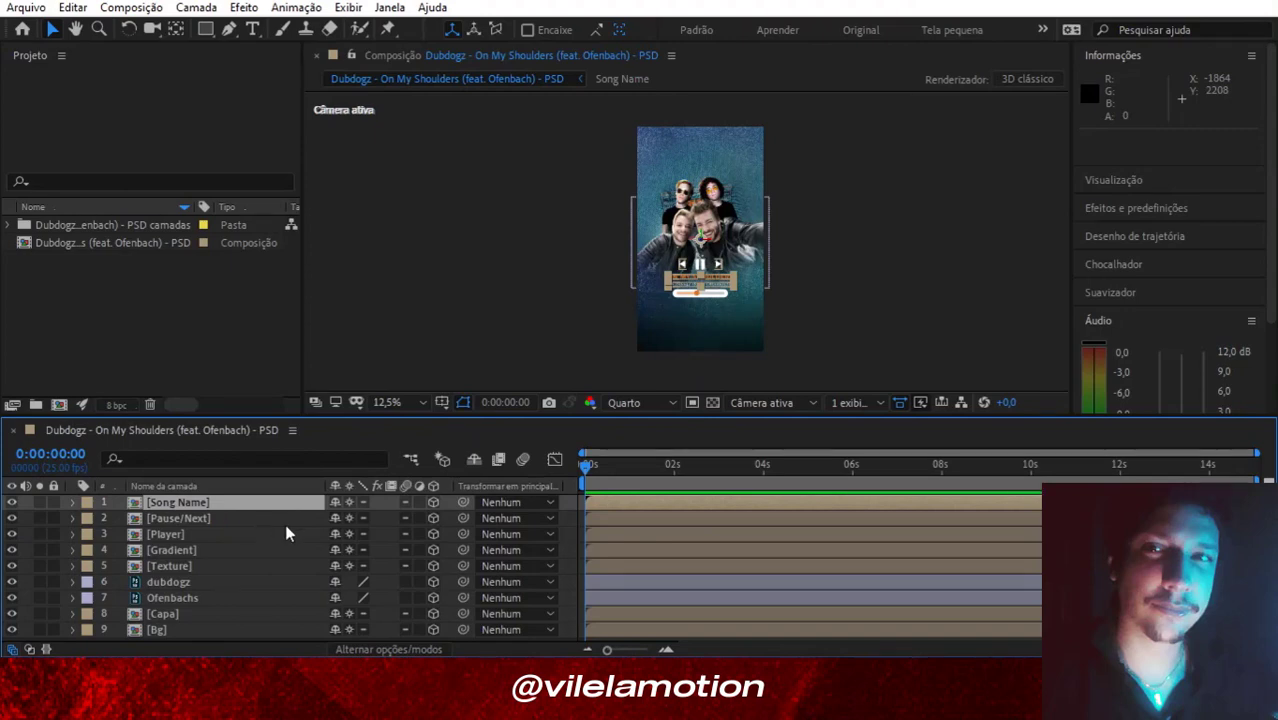
{"action": "left_click_drag", "start_coordinate": [548, 288], "coordinate": [697, 272]}
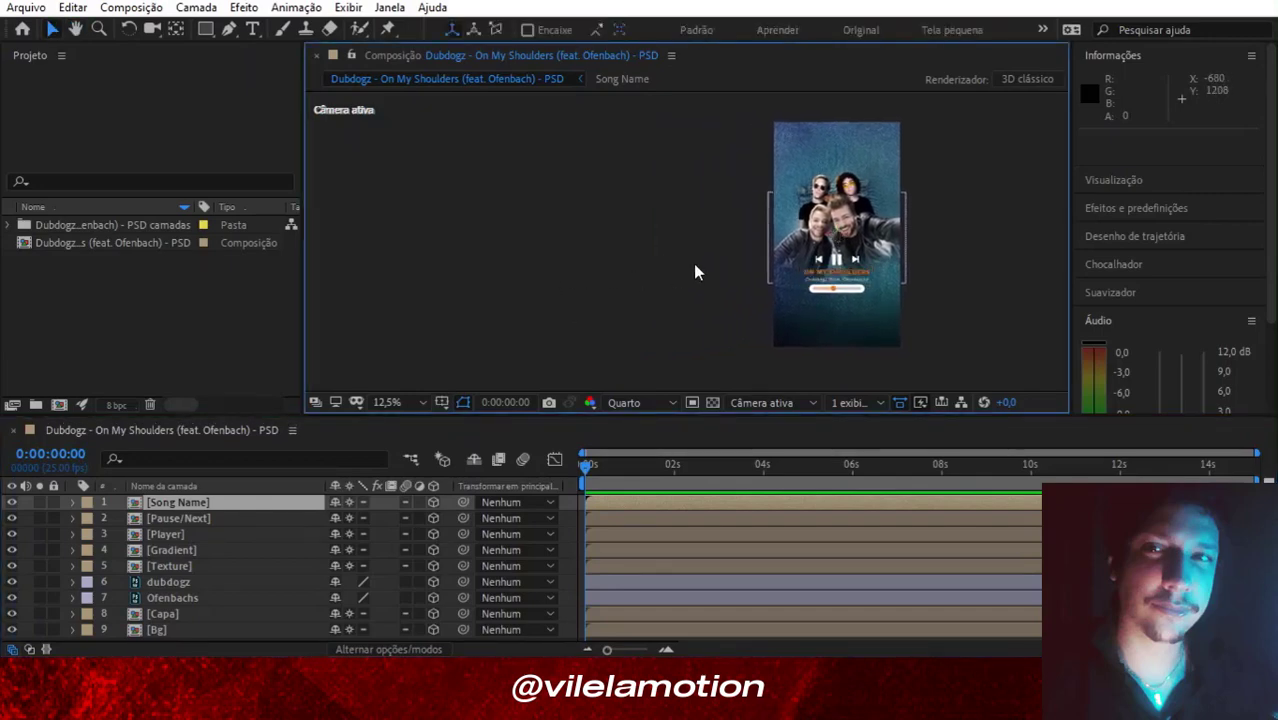
{"action": "left_click", "coordinate": [697, 272]}
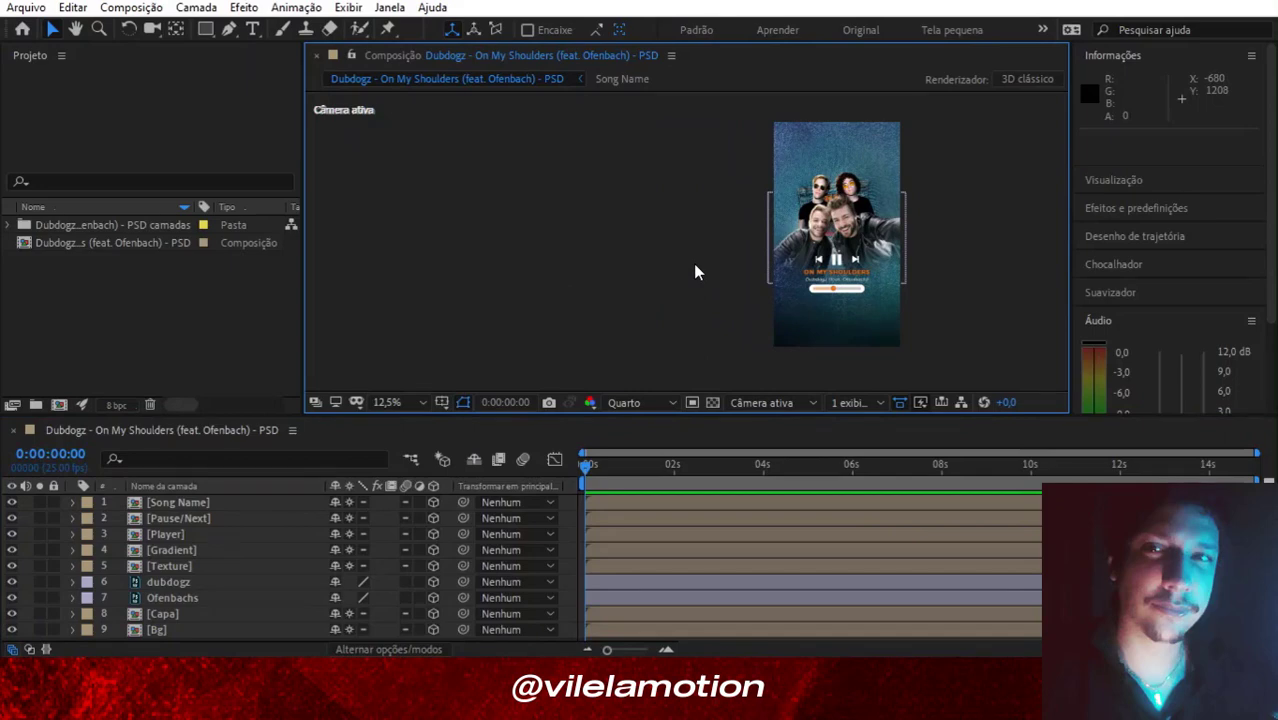
{"action": "left_click", "coordinate": [874, 404]}
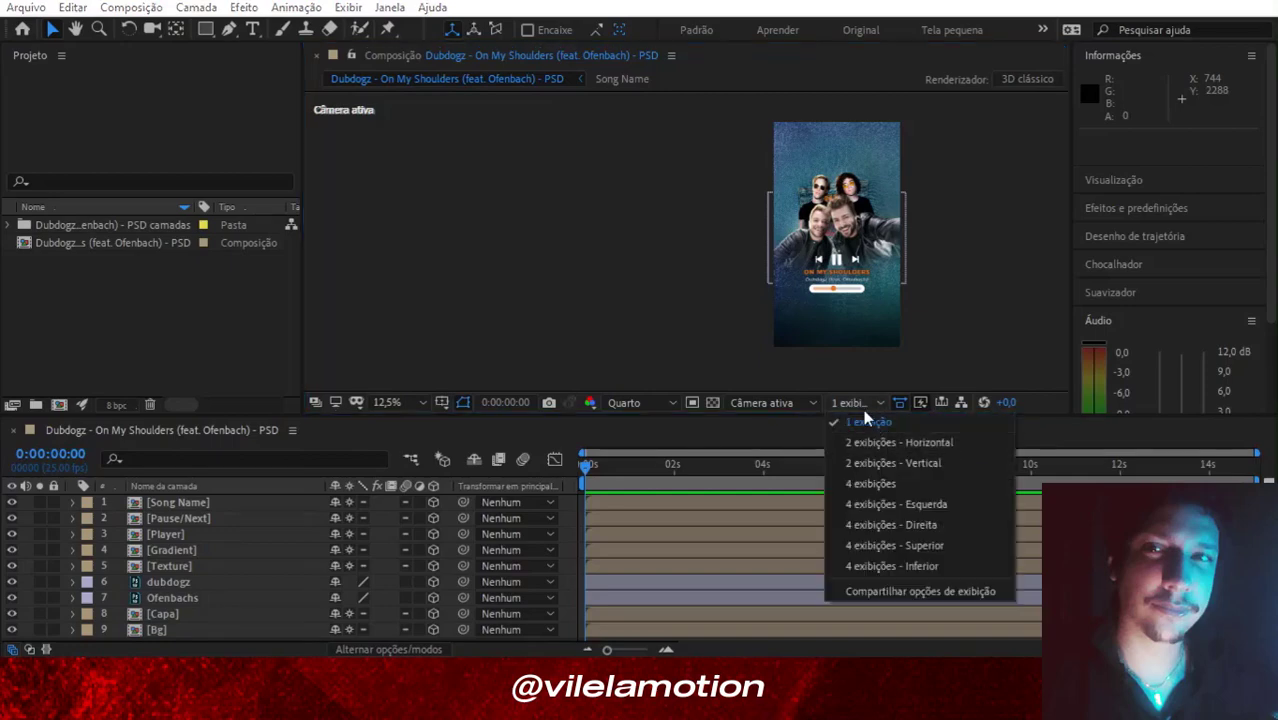
{"action": "left_click", "coordinate": [873, 441]}
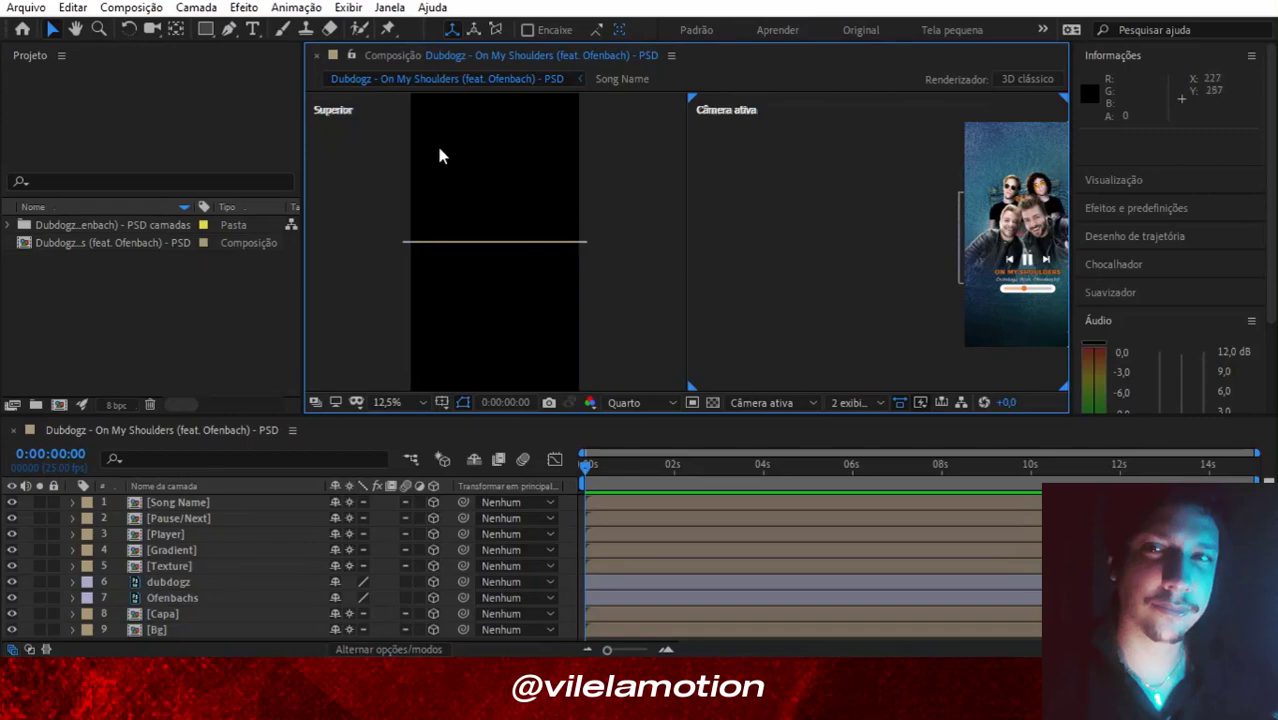
{"action": "scroll", "coordinate": [589, 208], "scroll_direction": "down", "scroll_amount": 3}
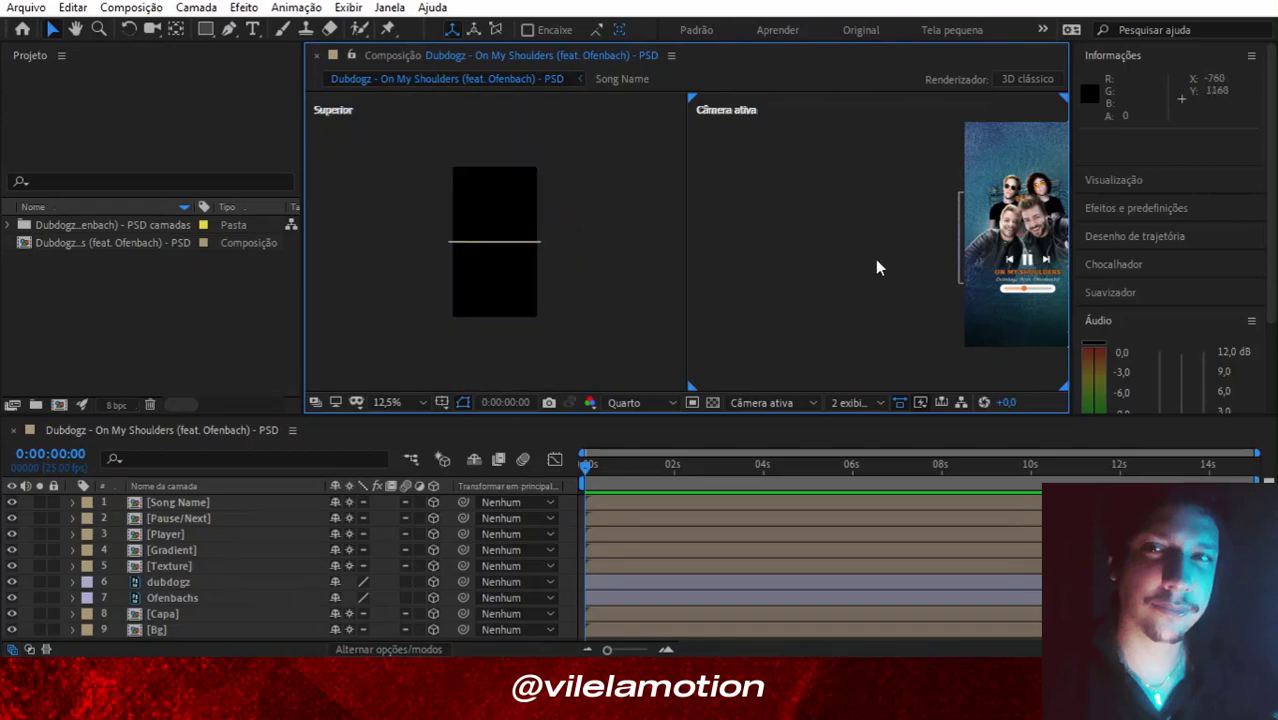
{"action": "left_click_drag", "start_coordinate": [824, 260], "coordinate": [693, 262]}
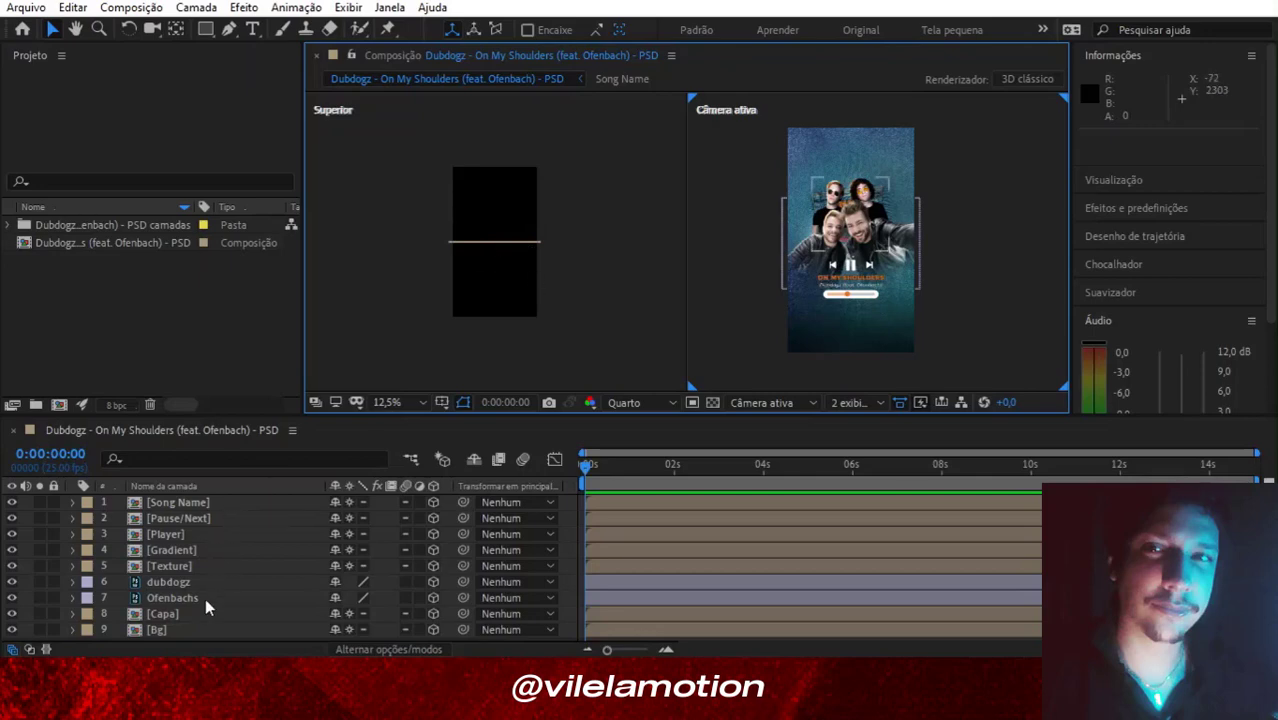
Scrub the Song Name layer's Position Z value to -547.
{"action": "left_click", "coordinate": [204, 506]}
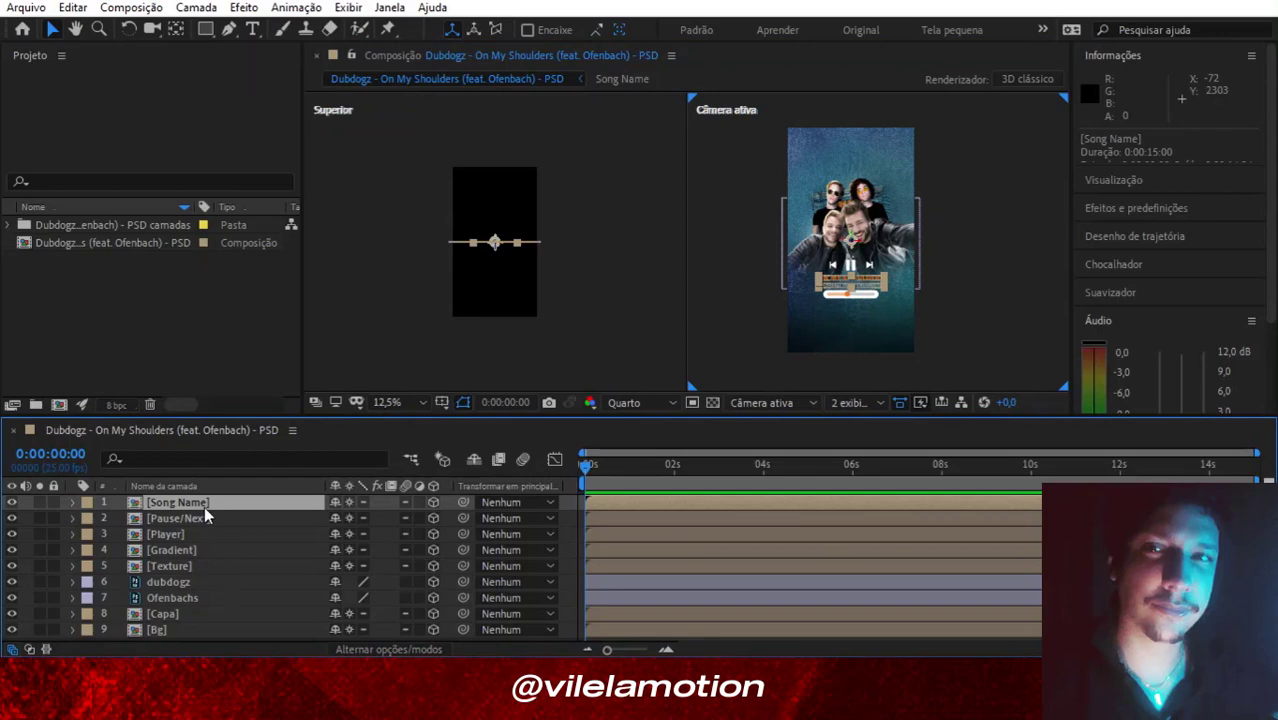
{"action": "key", "text": "p"}
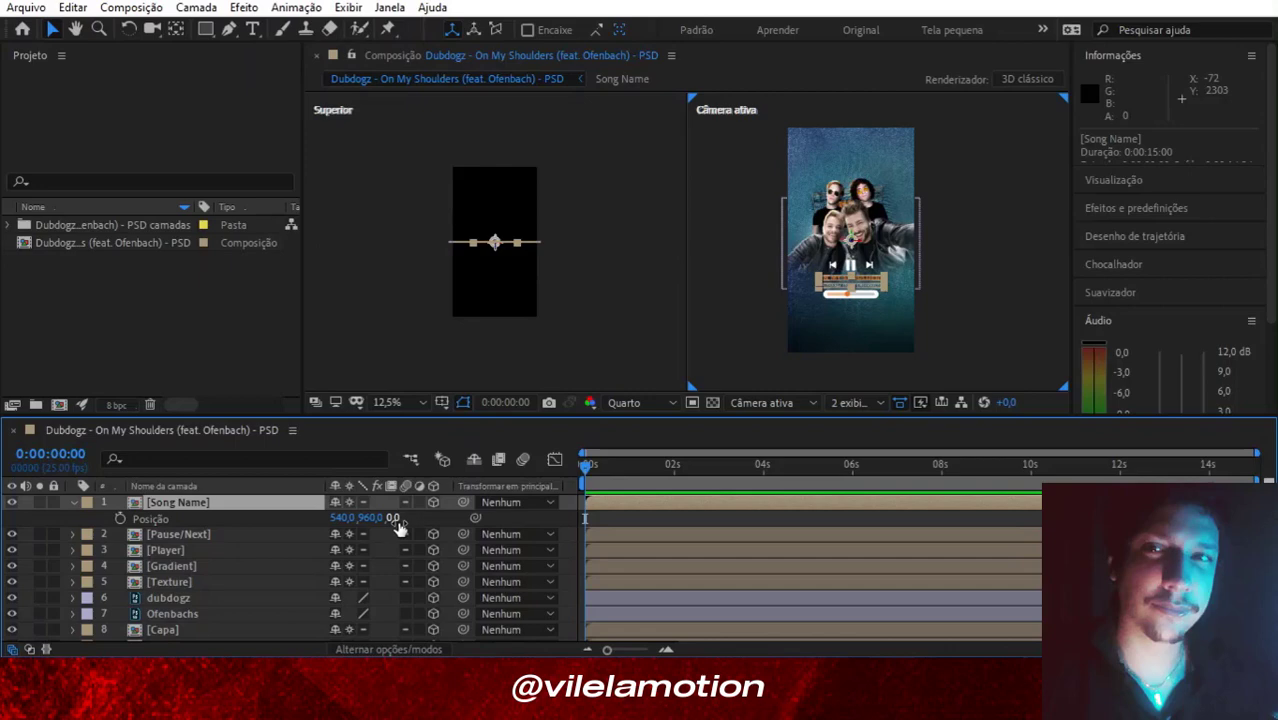
{"action": "left_click_drag", "start_coordinate": [398, 527], "coordinate": [782, 549]}
{"action": "key", "text": "Return"}
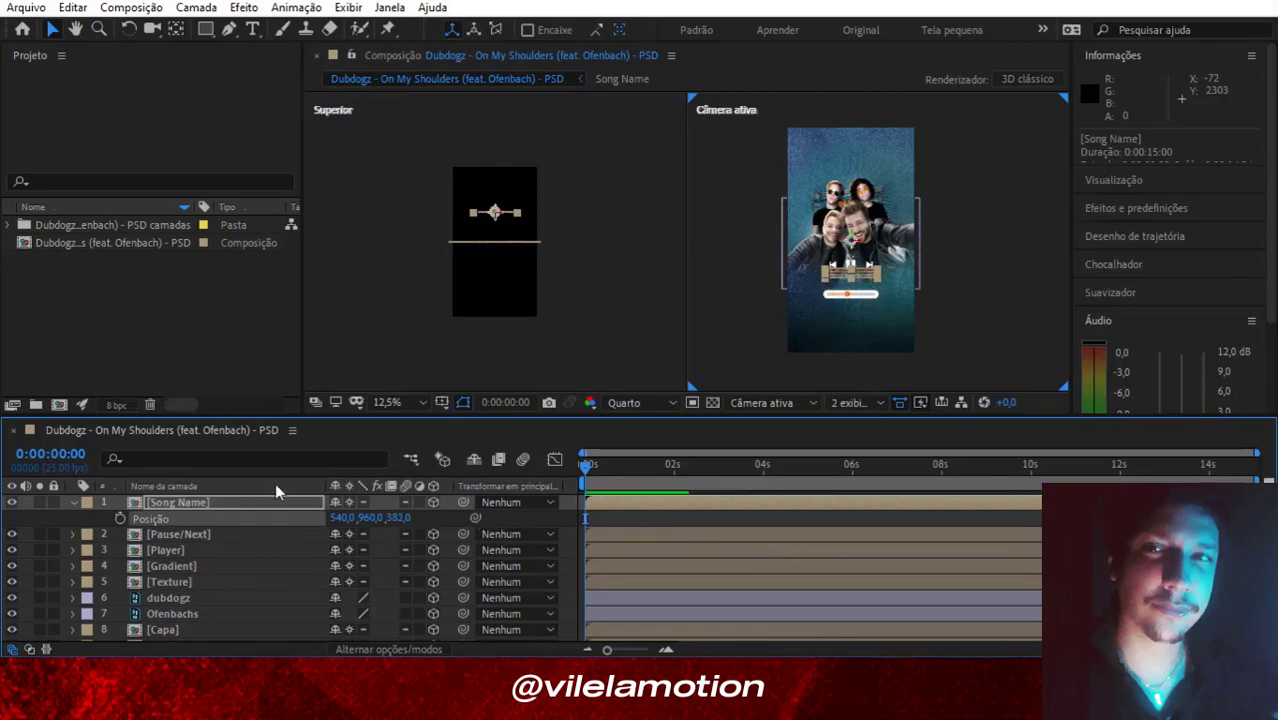
{"action": "scroll", "coordinate": [633, 248], "scroll_direction": "up", "scroll_amount": 4}
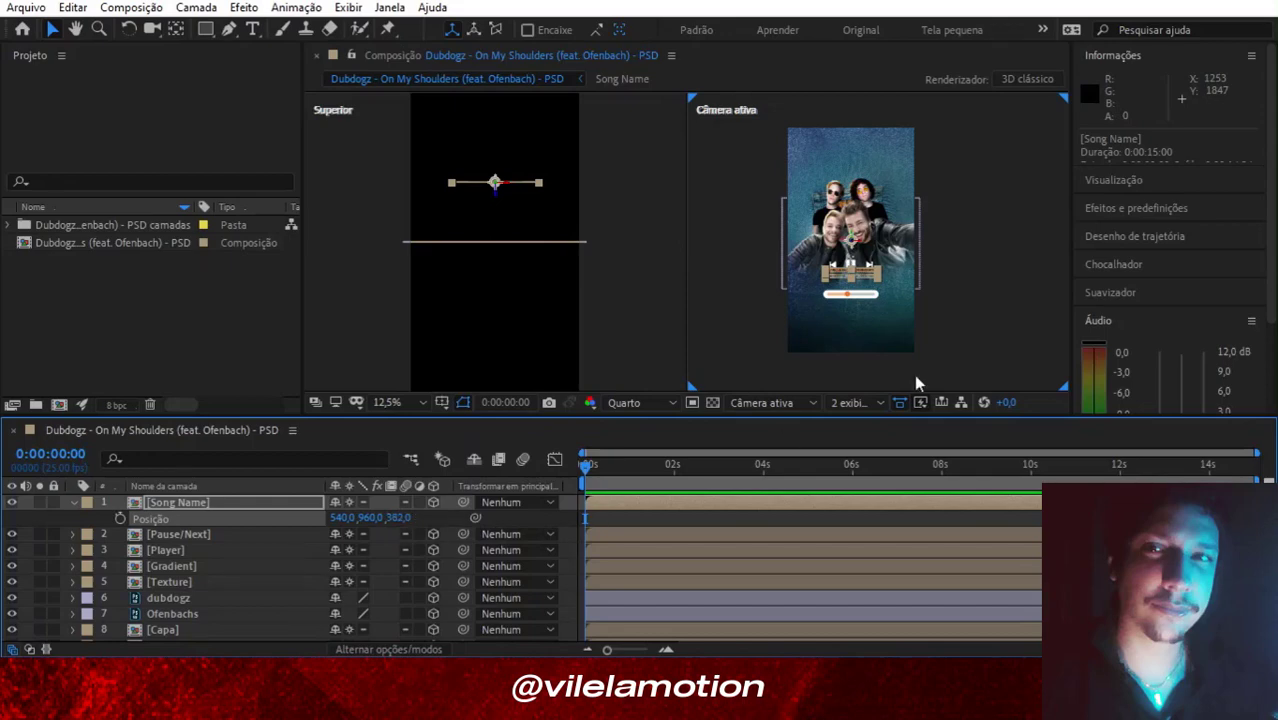
{"action": "scroll", "coordinate": [901, 293], "scroll_direction": "up", "scroll_amount": 2}
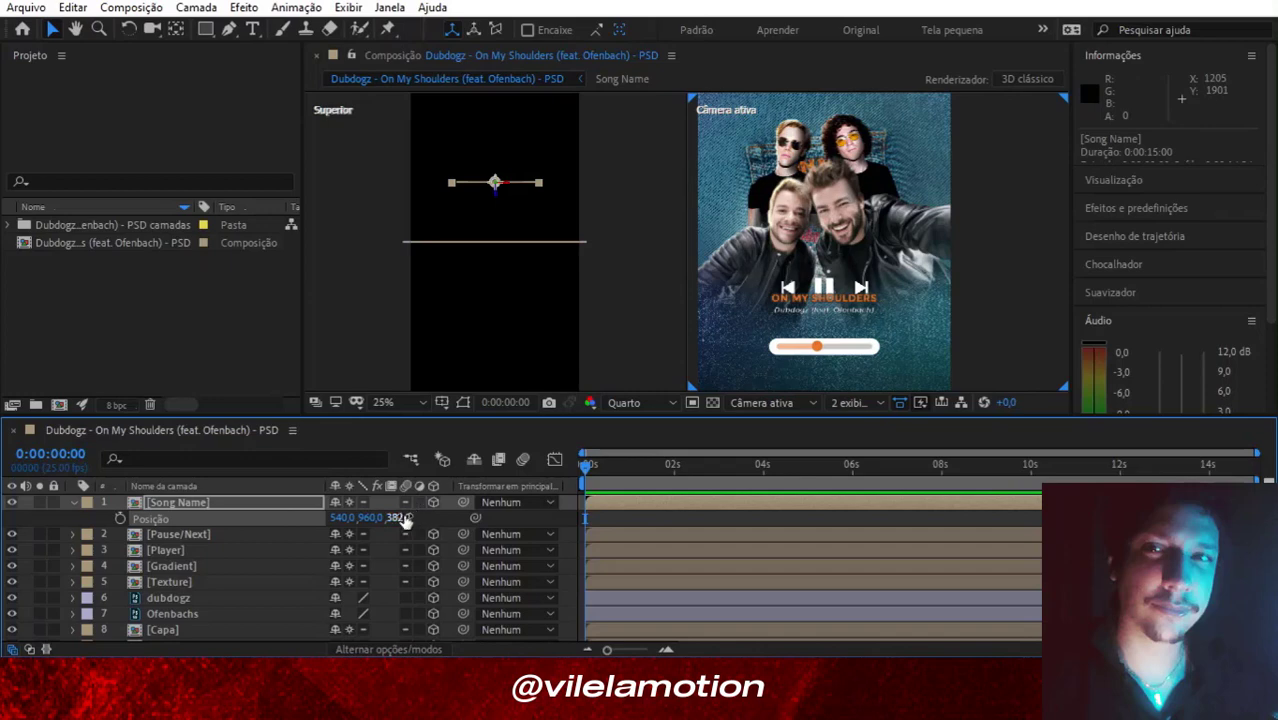
{"action": "left_click_drag", "start_coordinate": [405, 519], "coordinate": [18, 534]}
{"action": "scroll", "coordinate": [765, 262], "scroll_direction": "down", "scroll_amount": 1}
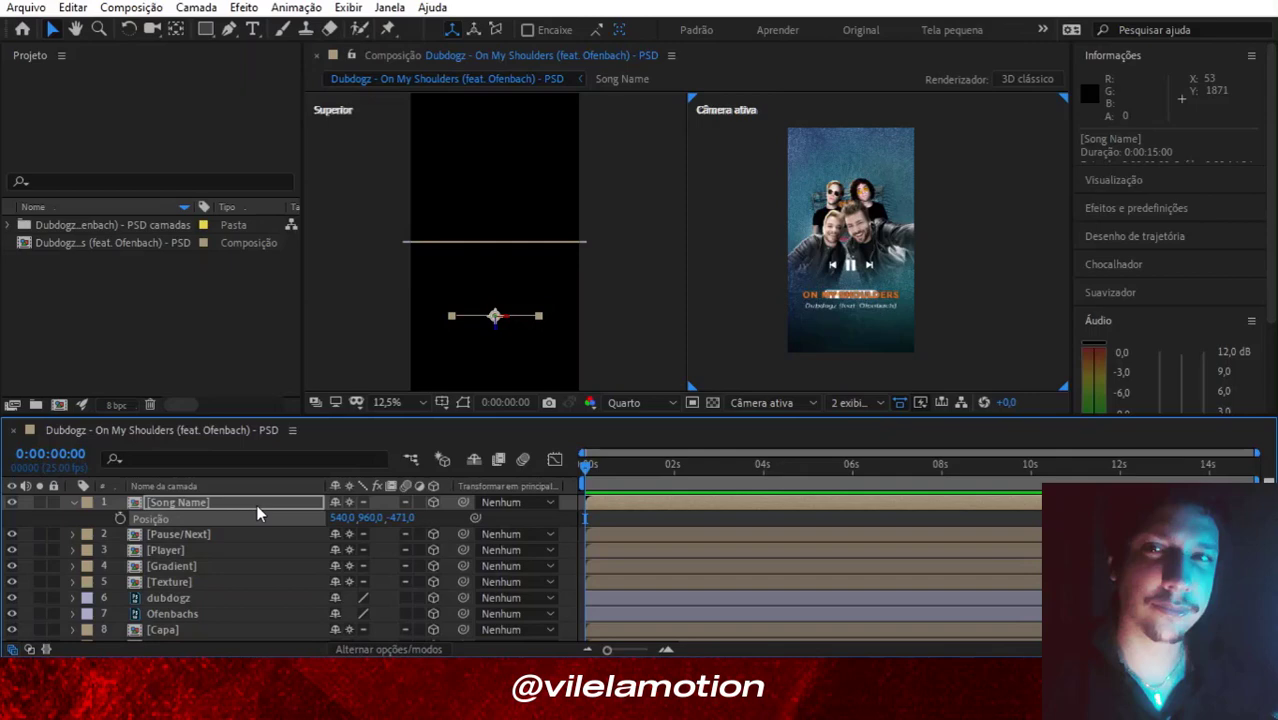
{"action": "left_click", "coordinate": [250, 505]}
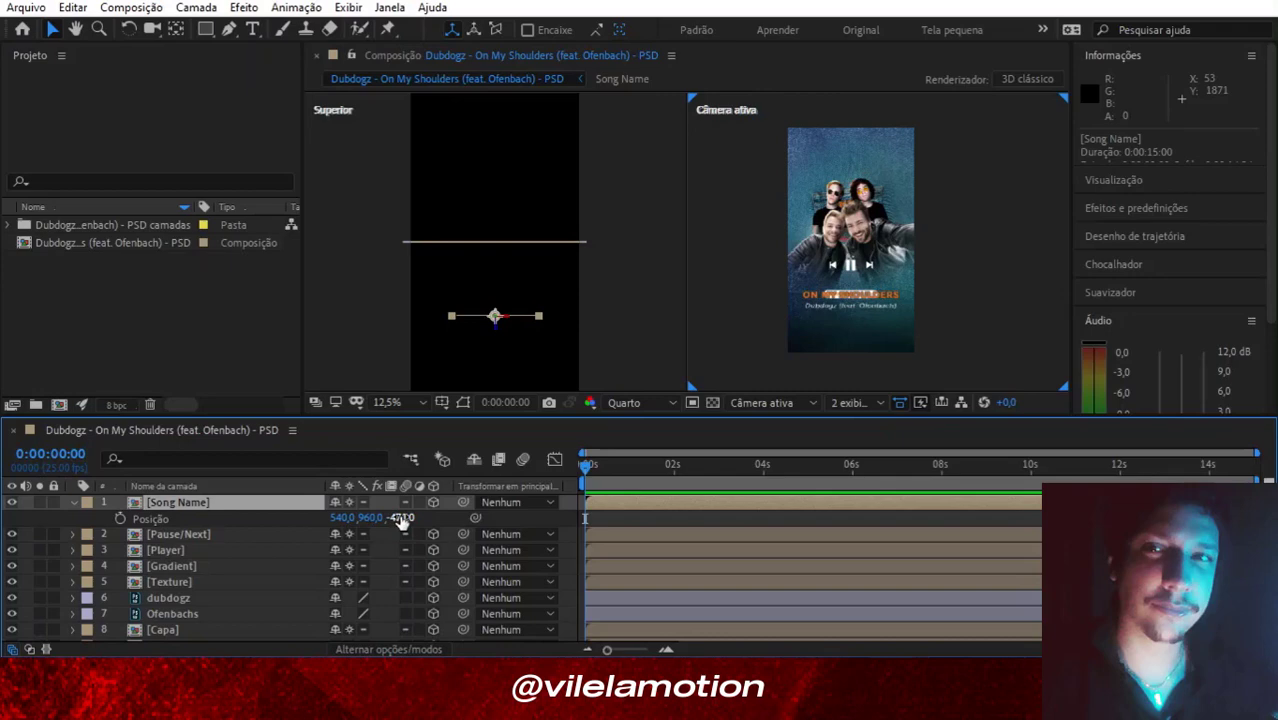
{"action": "left_click_drag", "start_coordinate": [400, 520], "coordinate": [189, 505]}
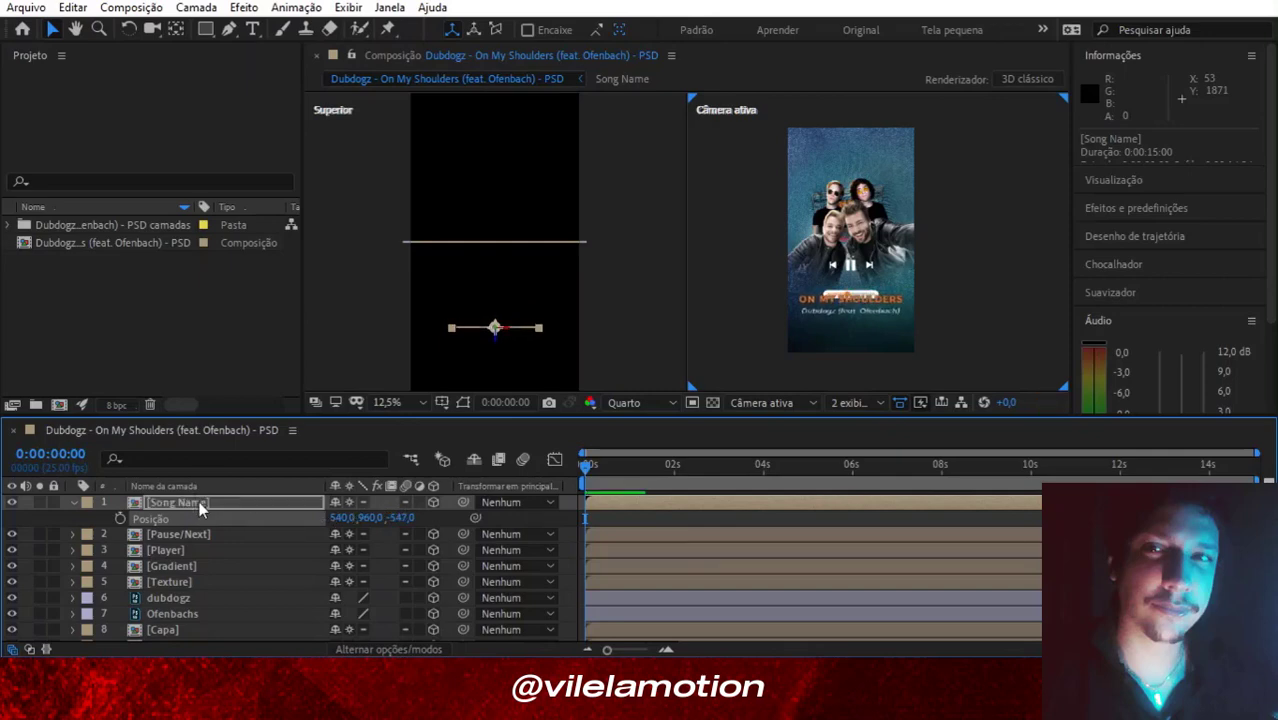
Scrub the Song Name layer's Scale down to 63%.
{"action": "key", "text": "s"}
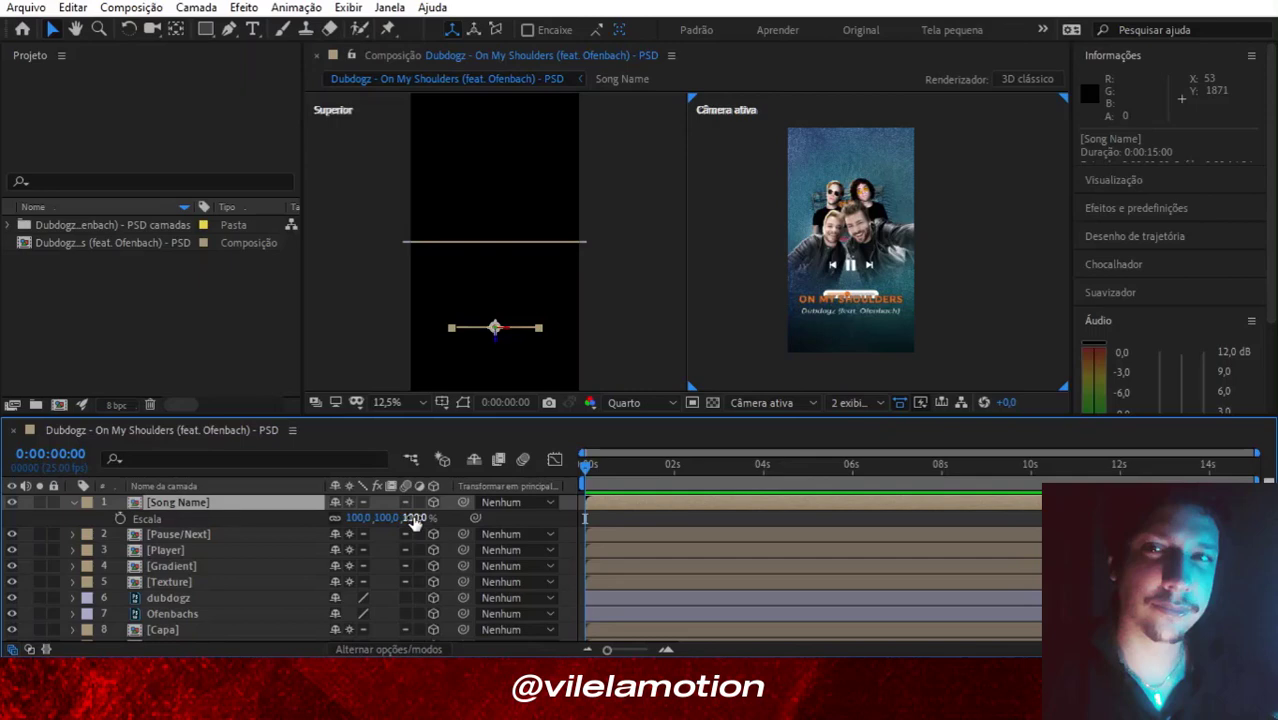
{"action": "left_click_drag", "start_coordinate": [414, 523], "coordinate": [380, 519]}
{"action": "key", "text": "period"}
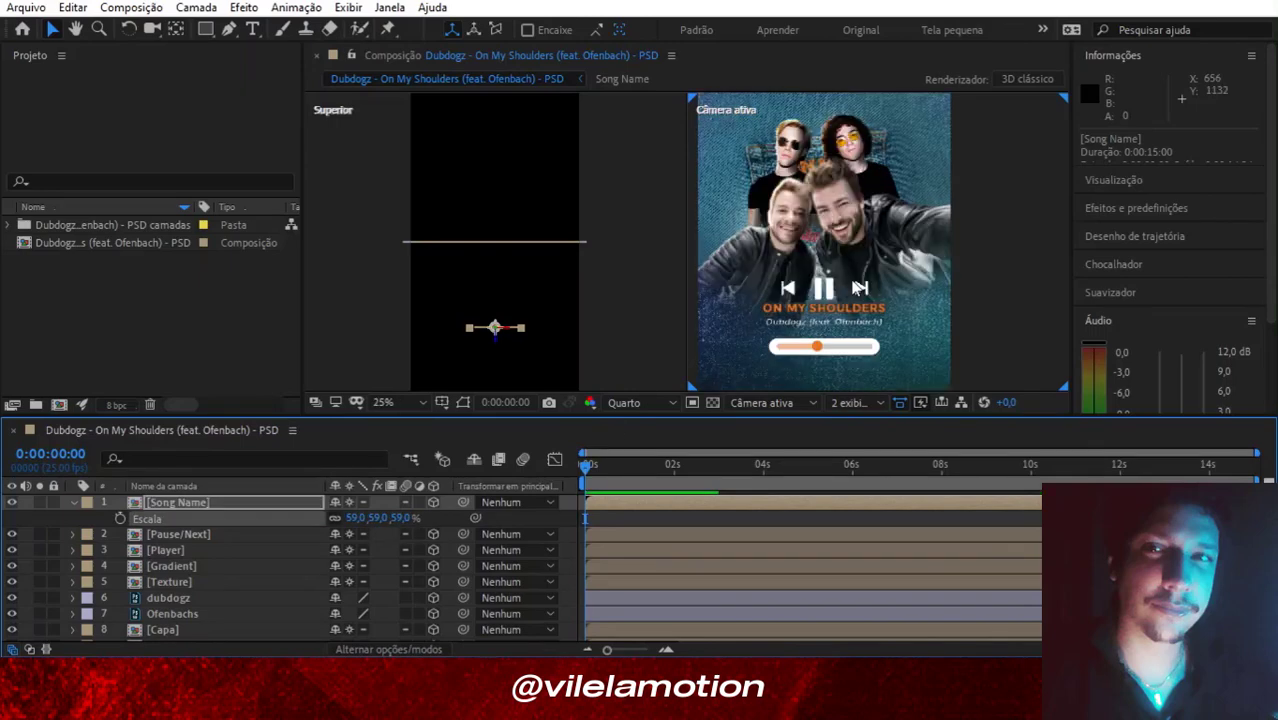
{"action": "scroll", "coordinate": [857, 288], "scroll_direction": "down", "scroll_amount": 3}
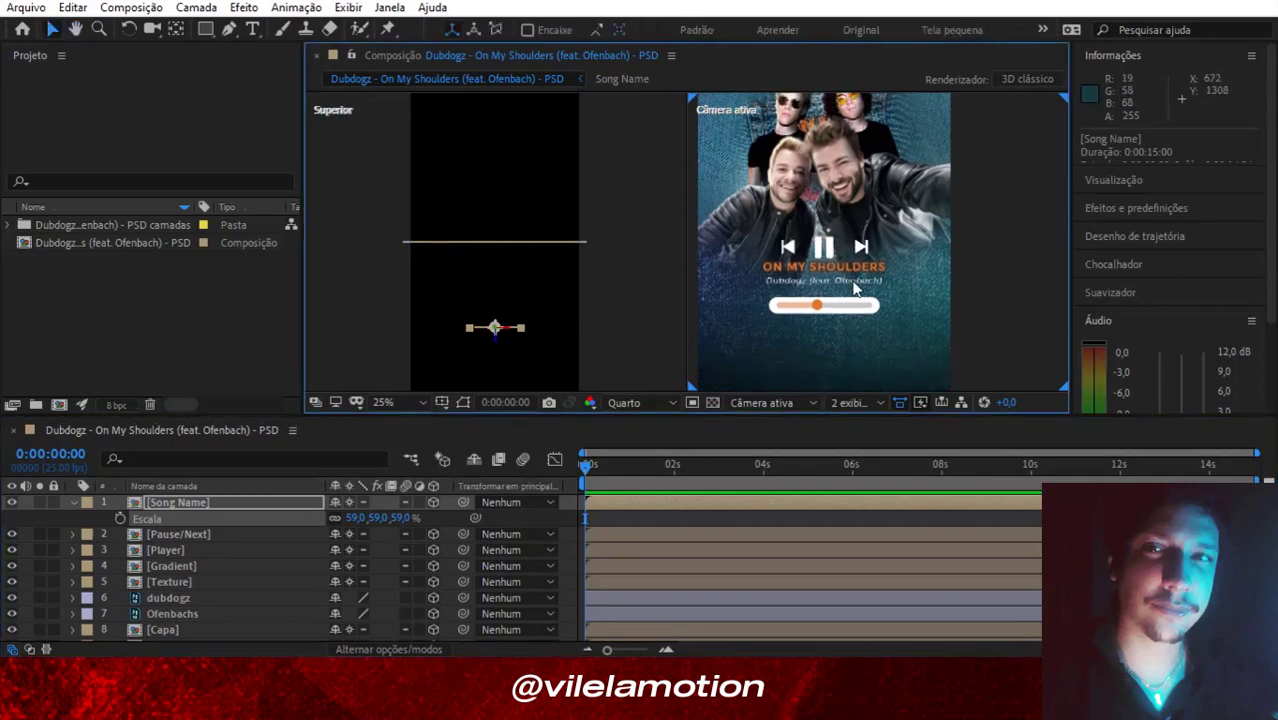
{"action": "left_click_drag", "start_coordinate": [403, 518], "coordinate": [397, 503]}
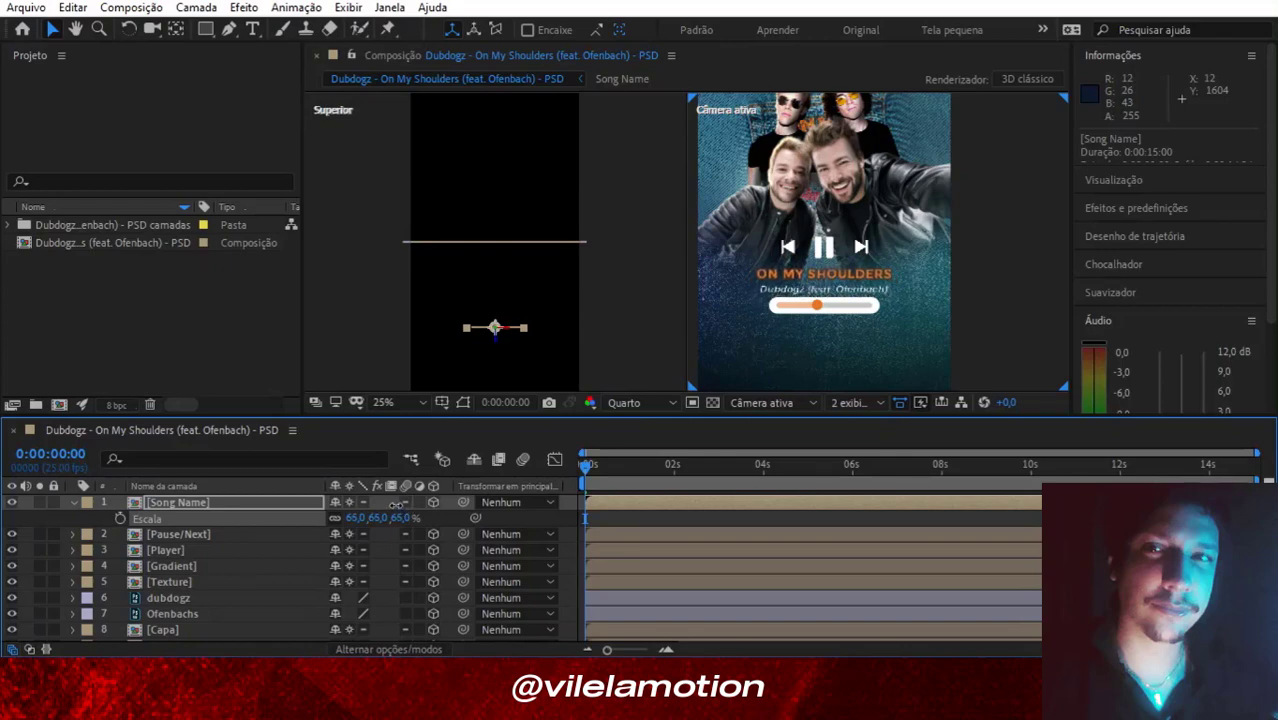
{"action": "left_click_drag", "start_coordinate": [396, 503], "coordinate": [395, 504]}
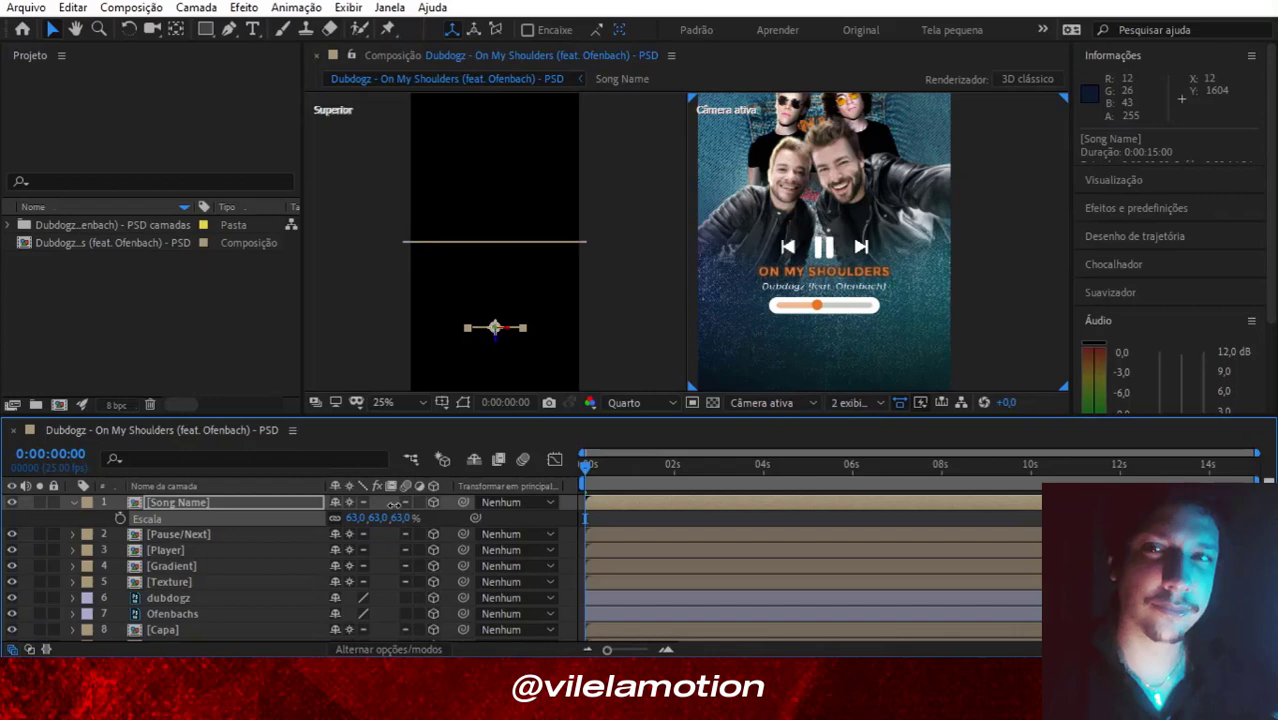
{"action": "scroll", "coordinate": [868, 220], "scroll_direction": "down", "scroll_amount": 2}
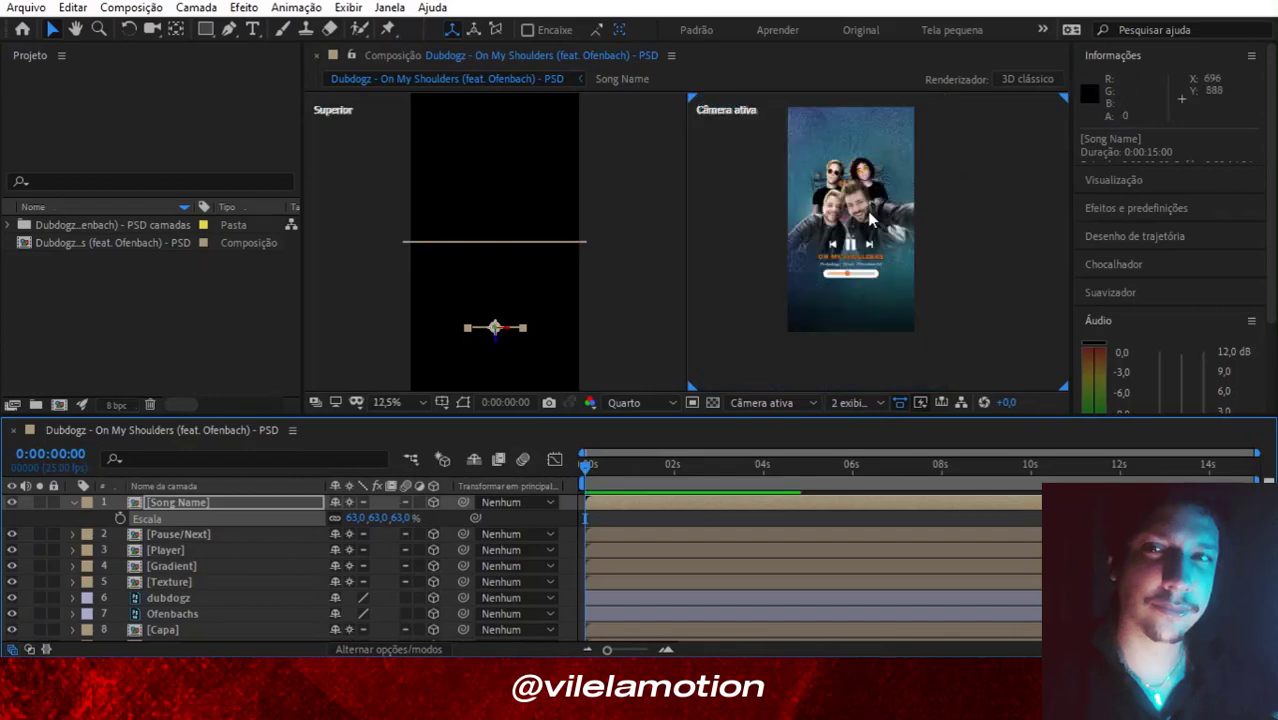
{"action": "left_click_drag", "start_coordinate": [879, 240], "coordinate": [891, 290]}
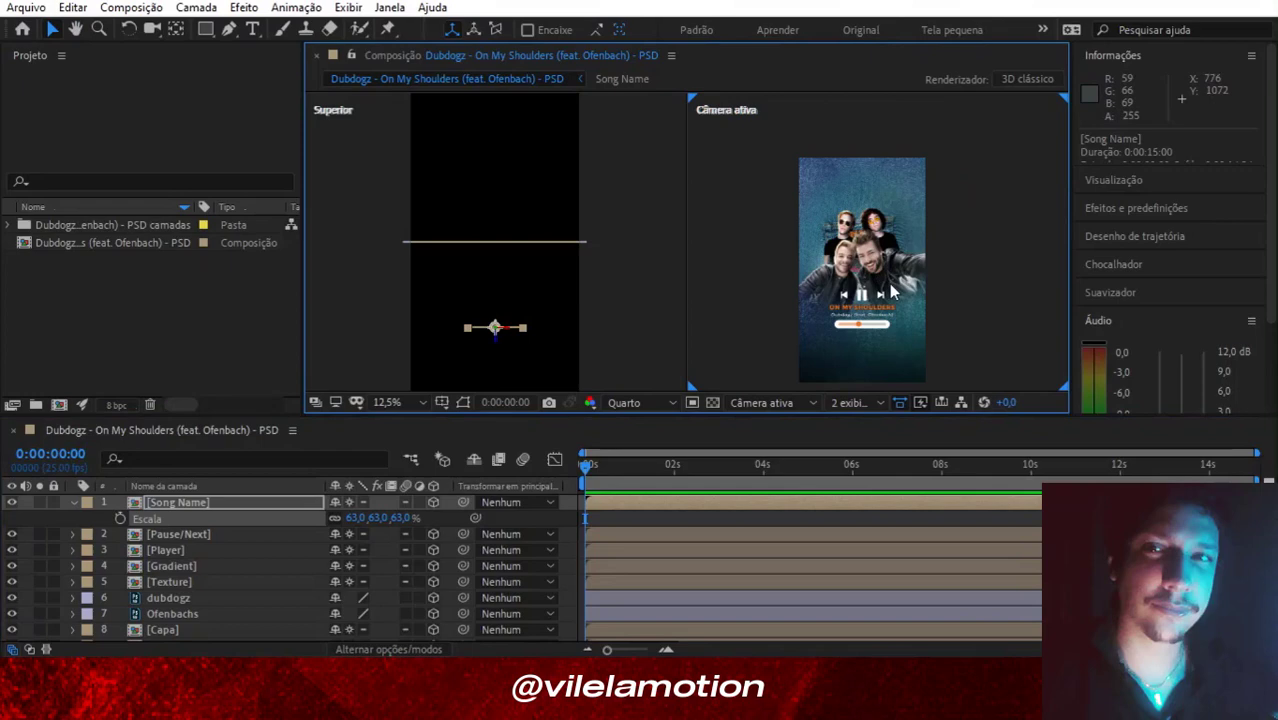
Set the Pause/Next layer's Position Z to -547, matching Song Name.
{"action": "left_click", "coordinate": [229, 543]}
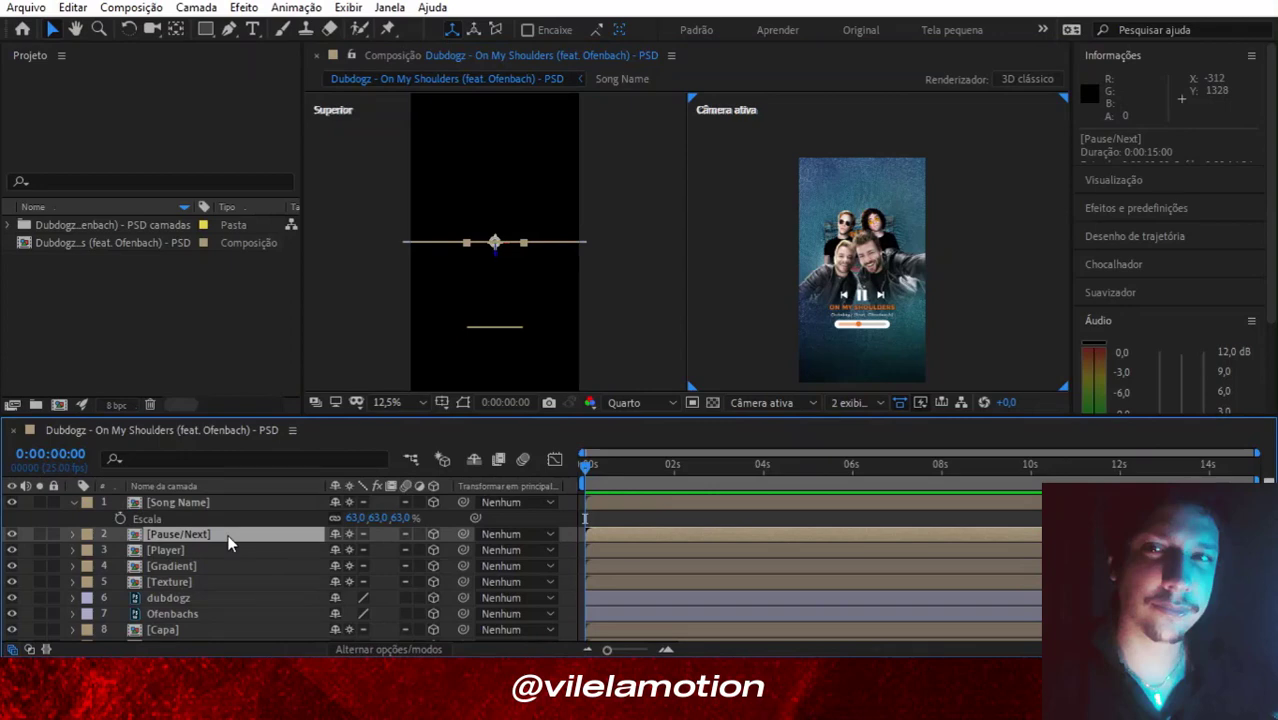
{"action": "key", "text": "p"}
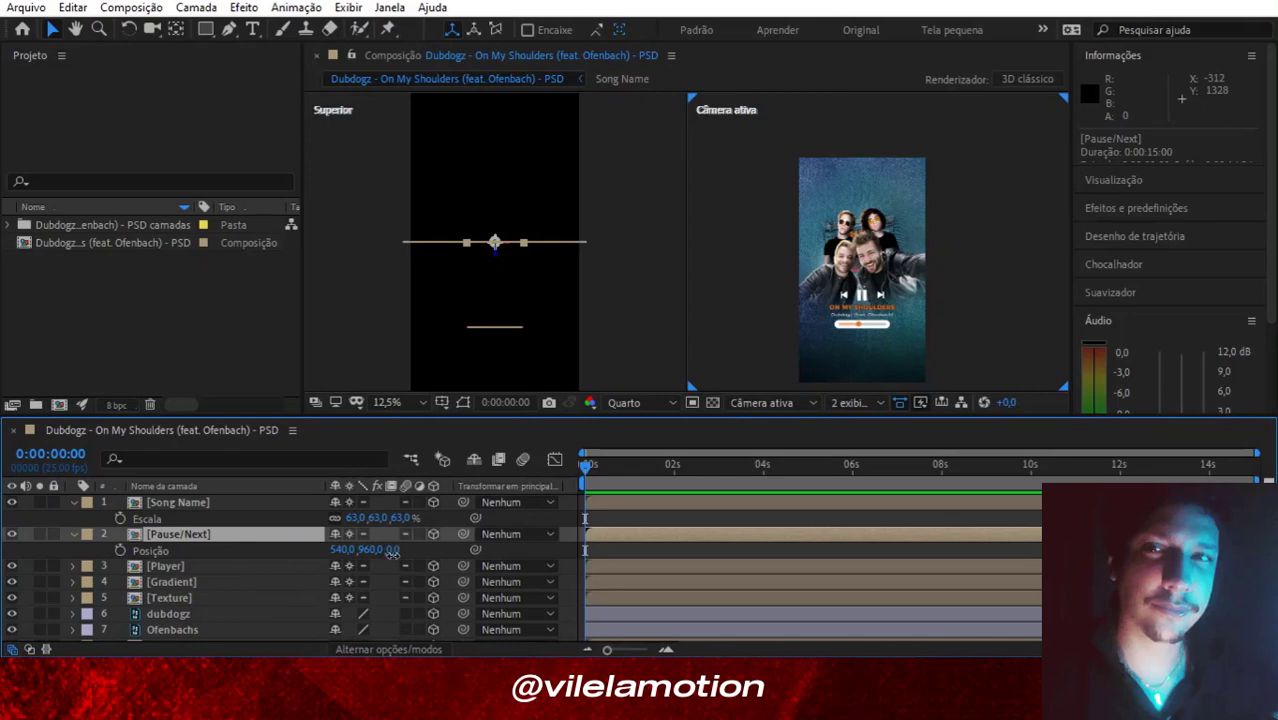
{"action": "left_click_drag", "start_coordinate": [393, 551], "coordinate": [437, 548]}
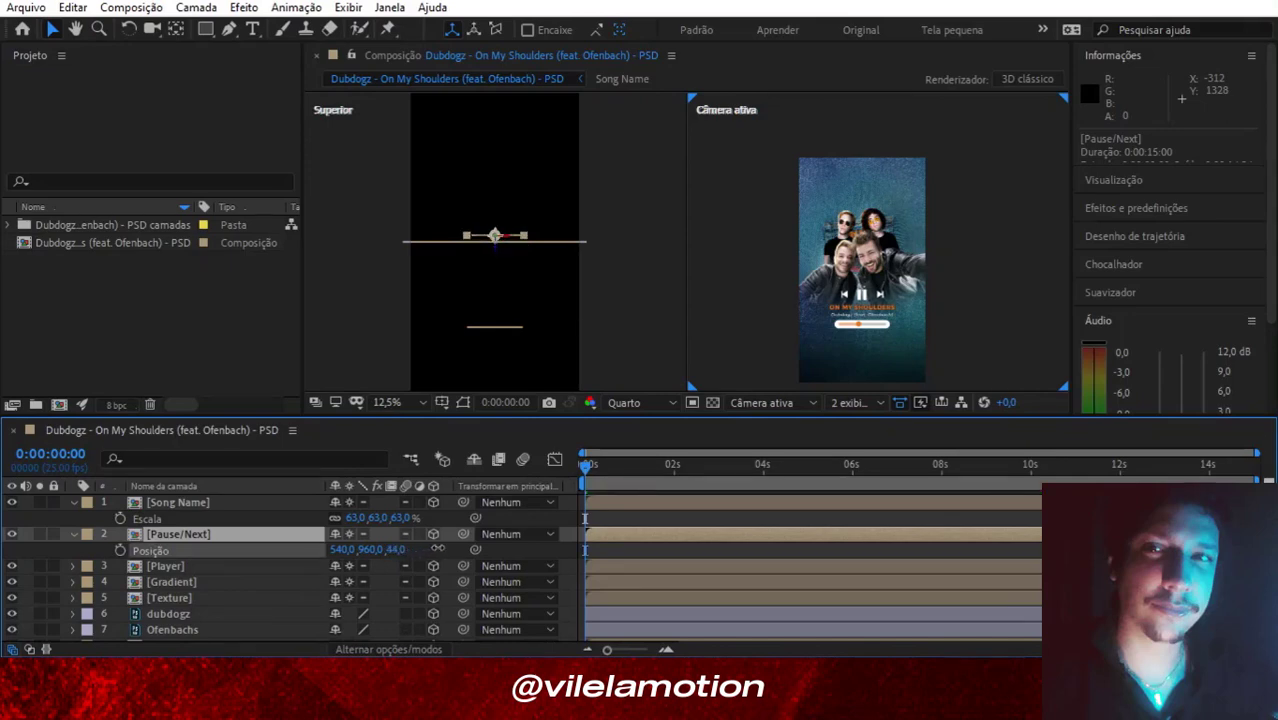
{"action": "left_click_drag", "start_coordinate": [437, 549], "coordinate": [10, 566]}
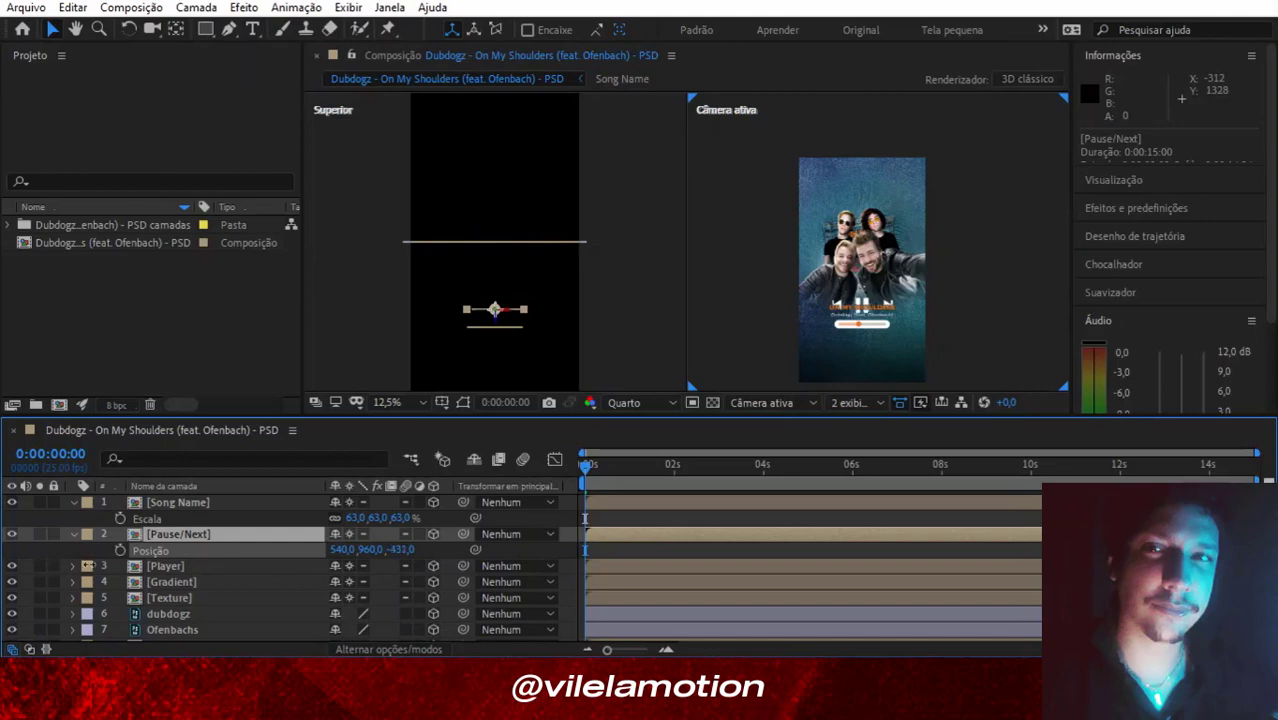
{"action": "left_click", "coordinate": [234, 502]}
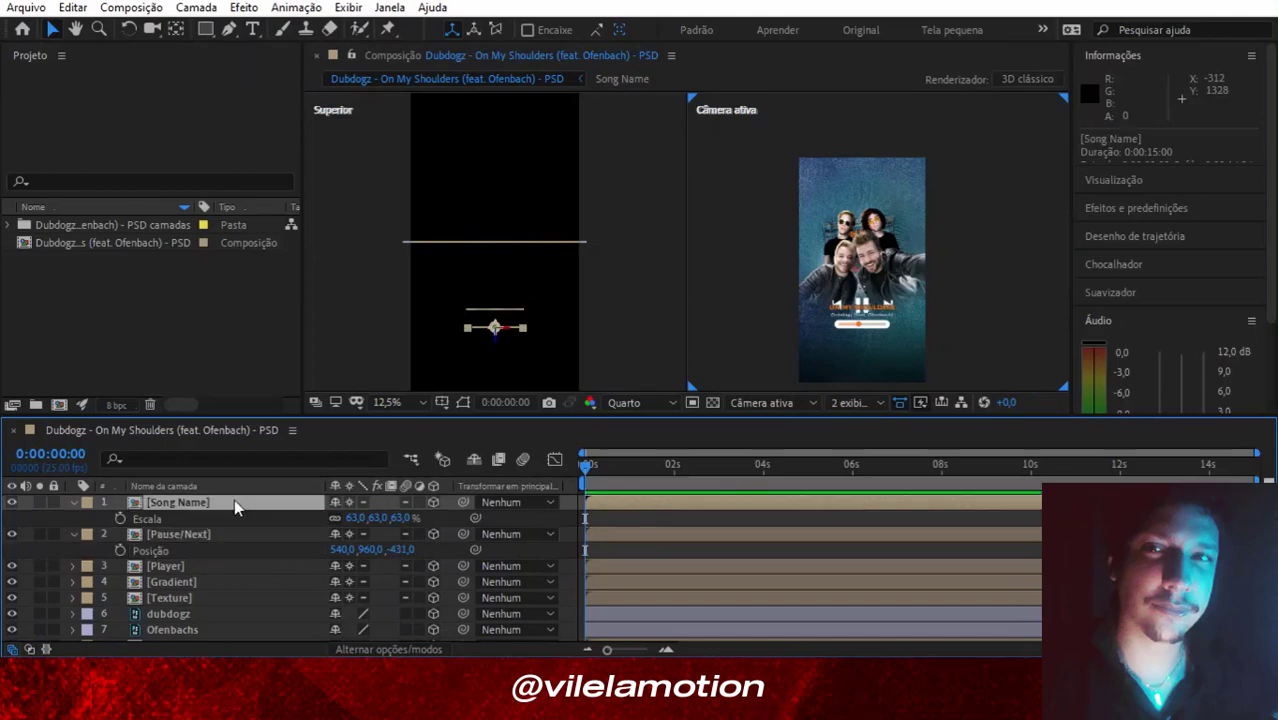
{"action": "key", "text": "p"}
{"action": "left_click", "coordinate": [402, 549]}
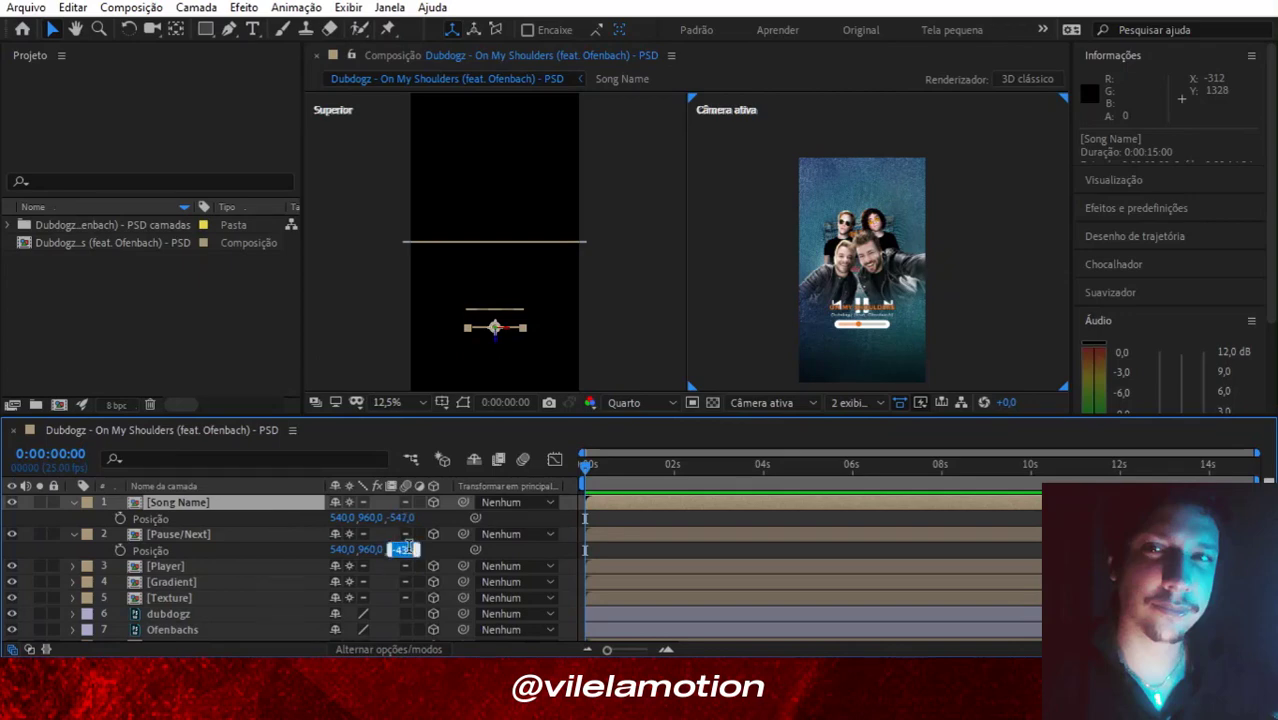
{"action": "type", "text": "547"}
{"action": "type", "text": "-"}
{"action": "key", "text": "Return"}
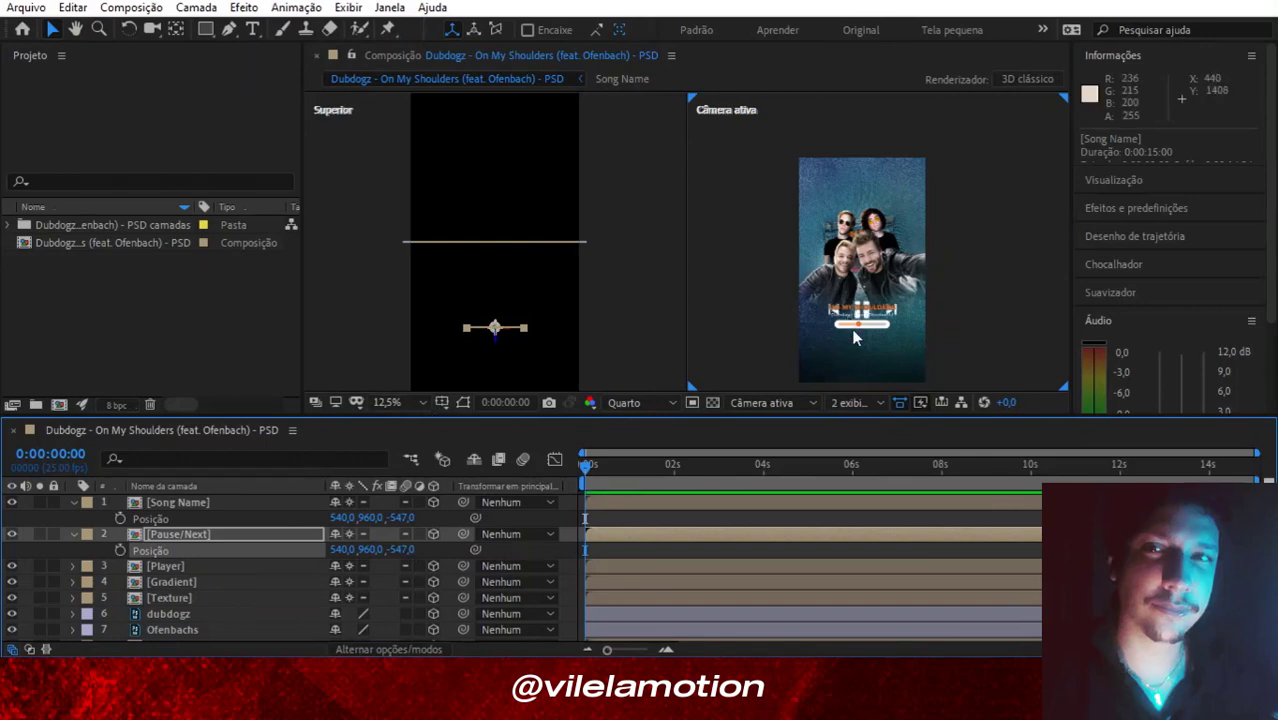
{"action": "scroll", "coordinate": [851, 328], "scroll_direction": "up", "scroll_amount": 2}
{"action": "left_click_drag", "start_coordinate": [857, 330], "coordinate": [843, 205]}
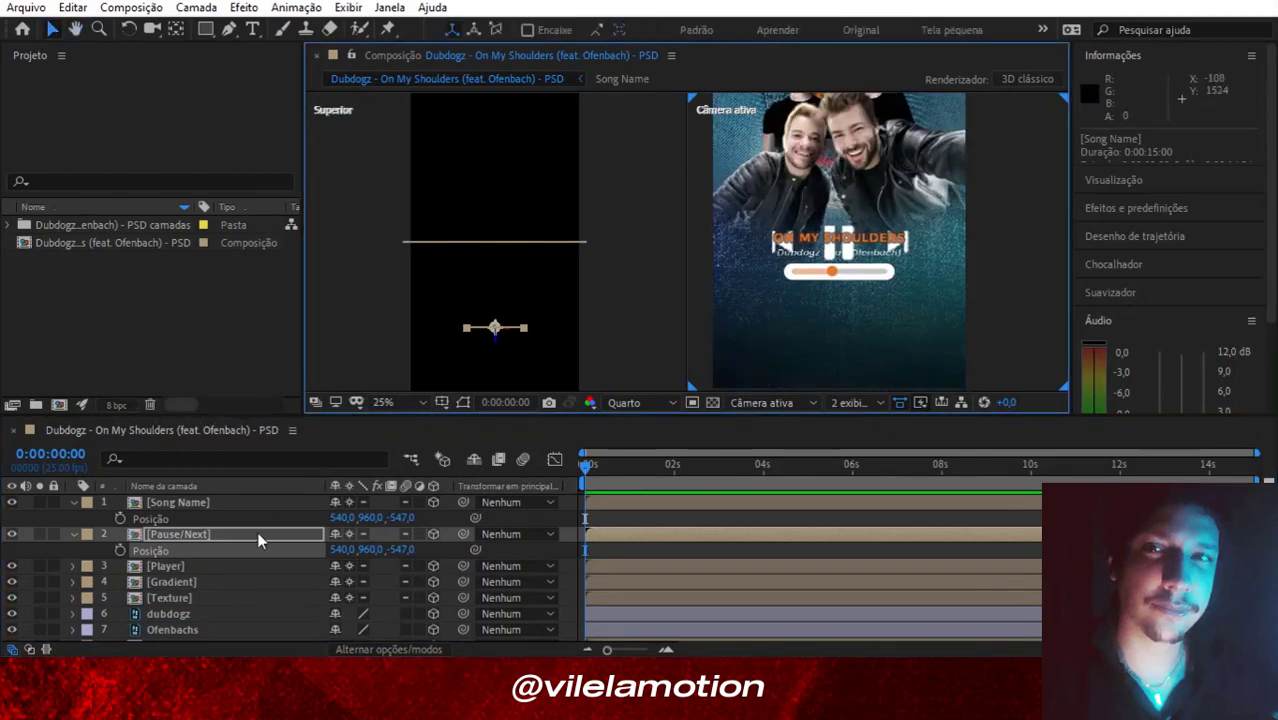
Give Pause/Next the same 63% scale as Song Name.
{"action": "left_click", "coordinate": [206, 533]}
{"action": "key", "text": "s"}
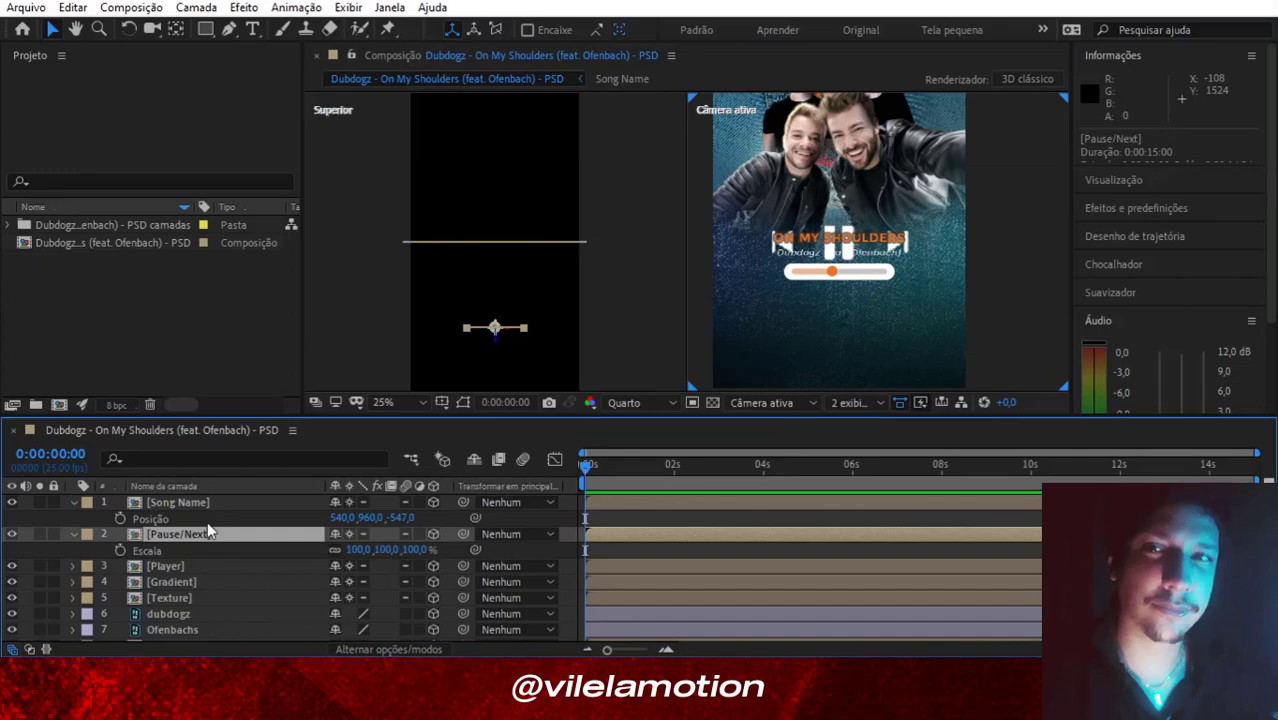
{"action": "left_click", "coordinate": [190, 502]}
{"action": "key", "text": "s"}
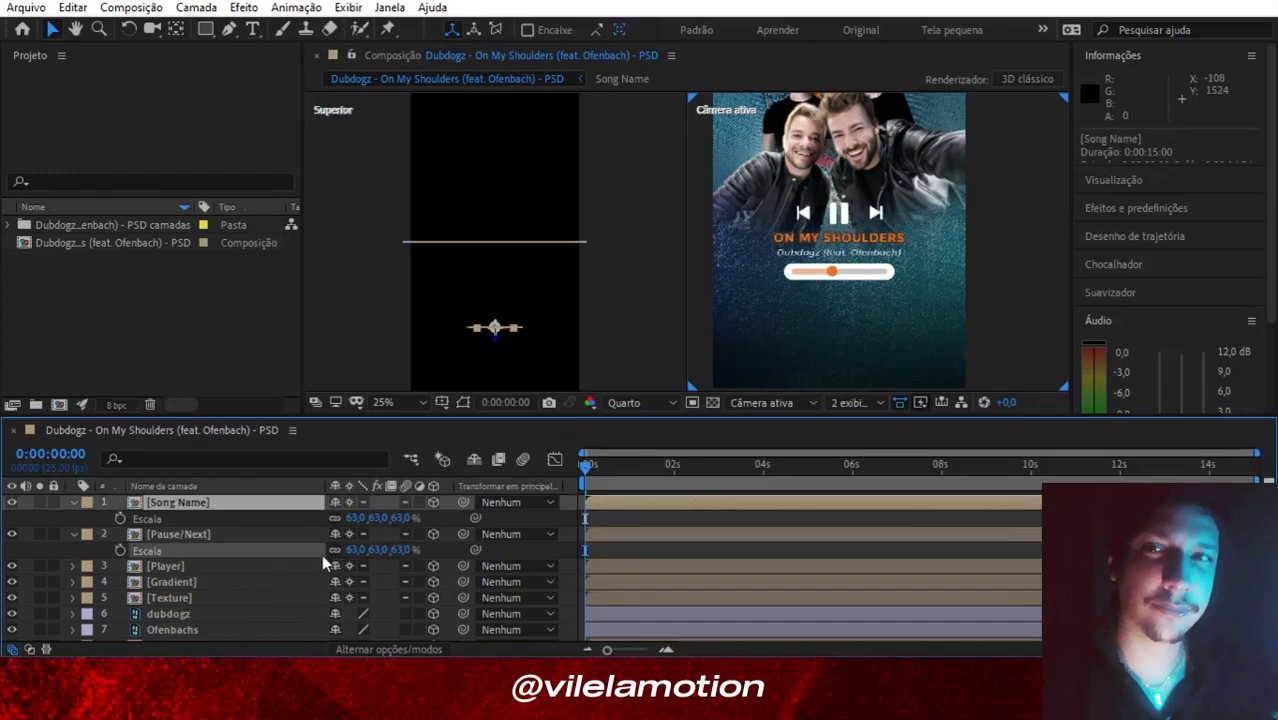
{"action": "left_click", "coordinate": [238, 541]}
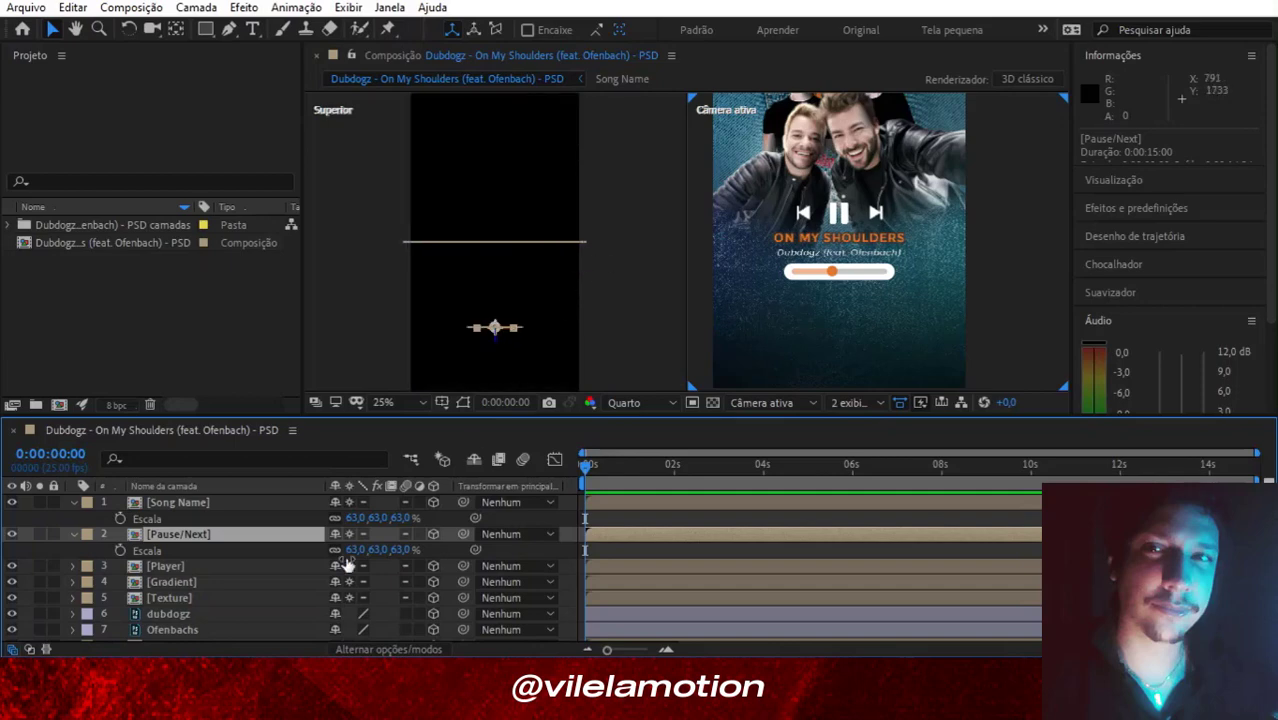
Move the Player layer to Z position -547.
{"action": "left_click", "coordinate": [243, 577]}
{"action": "key", "text": "p"}
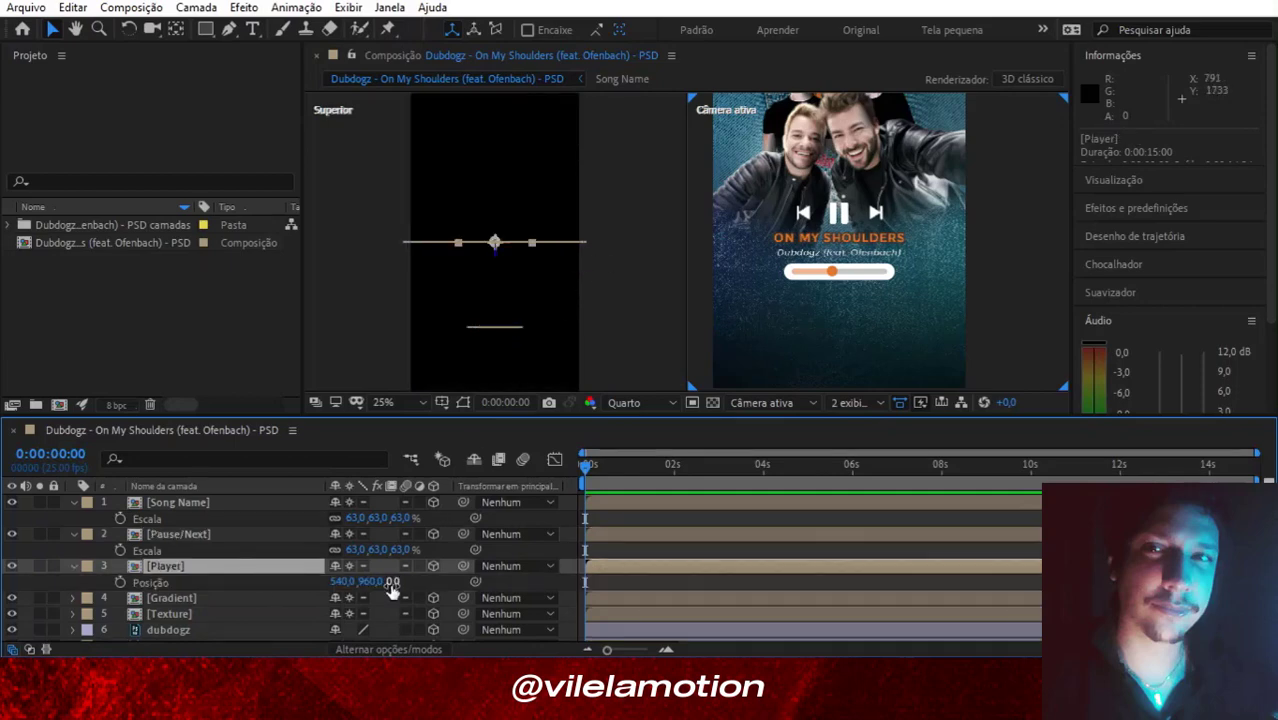
{"action": "left_click_drag", "start_coordinate": [391, 583], "coordinate": [397, 583]}
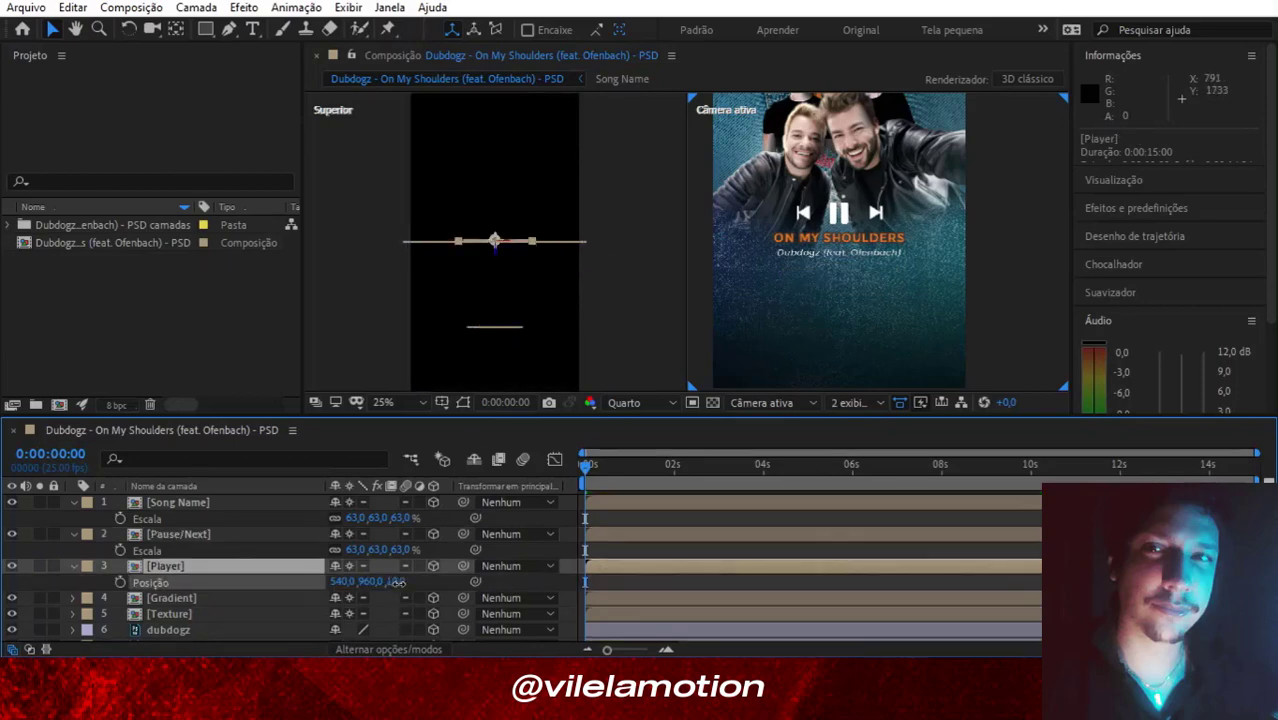
{"action": "left_click", "coordinate": [396, 582]}
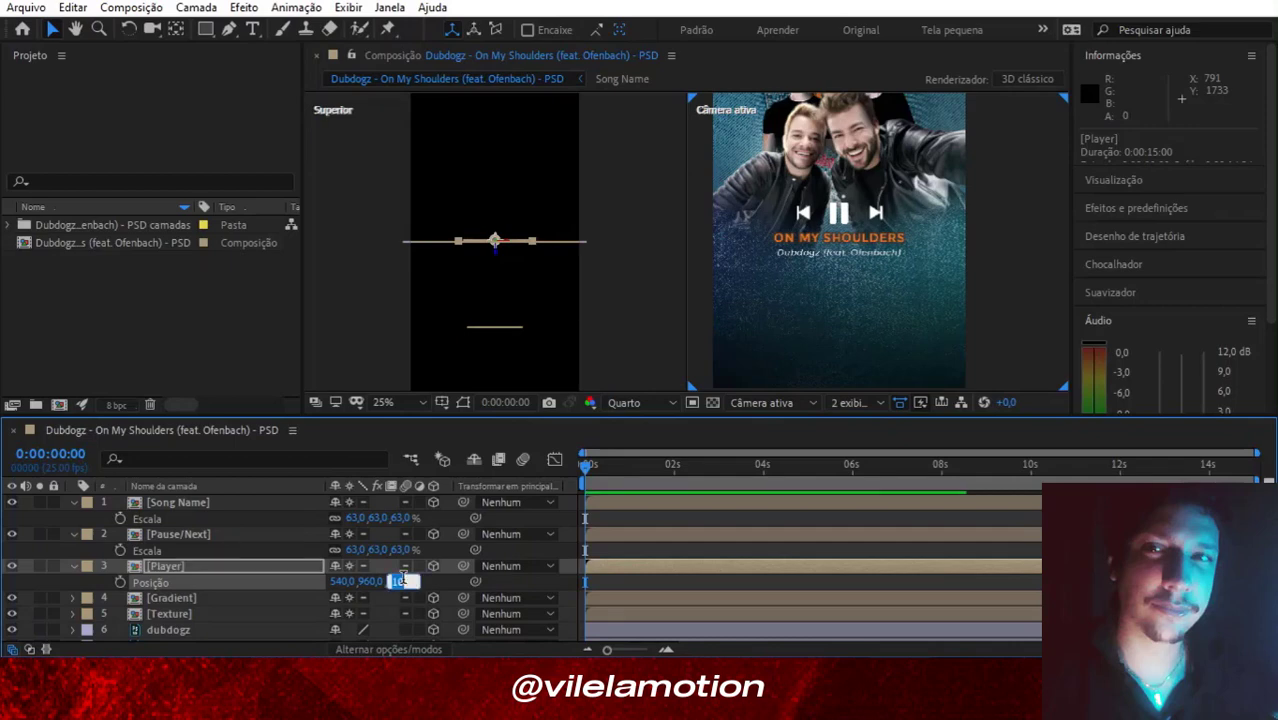
{"action": "type", "text": "-54"}
{"action": "type", "text": "7"}
{"action": "key", "text": "Return"}
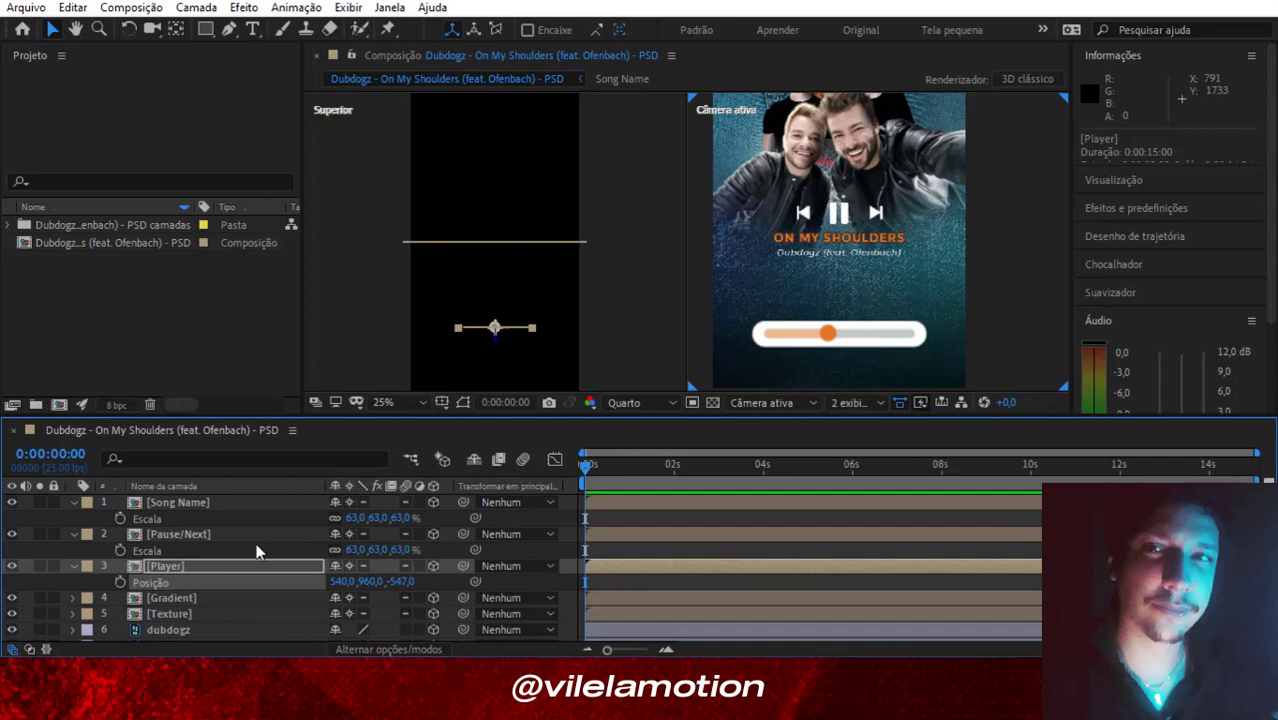
Reveal the Player layer's Scale and start editing its value.
{"action": "left_click", "coordinate": [237, 563]}
{"action": "key", "text": "s"}
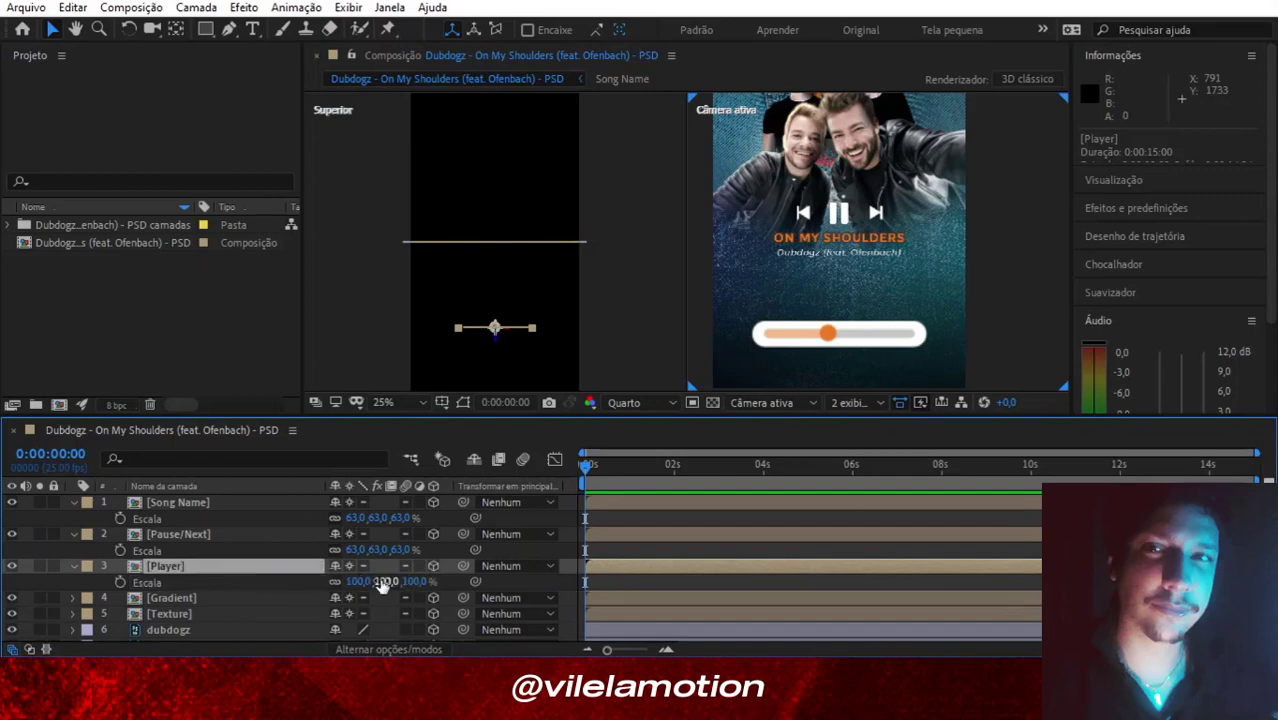
{"action": "left_click", "coordinate": [358, 581]}
Set the Player's scale to 63%, zoom the viewer out, and select dubdogz.
{"action": "type", "text": "63"}
{"action": "key", "text": "Return"}
{"action": "left_click", "coordinate": [190, 597]}
{"action": "key", "text": "comma"}
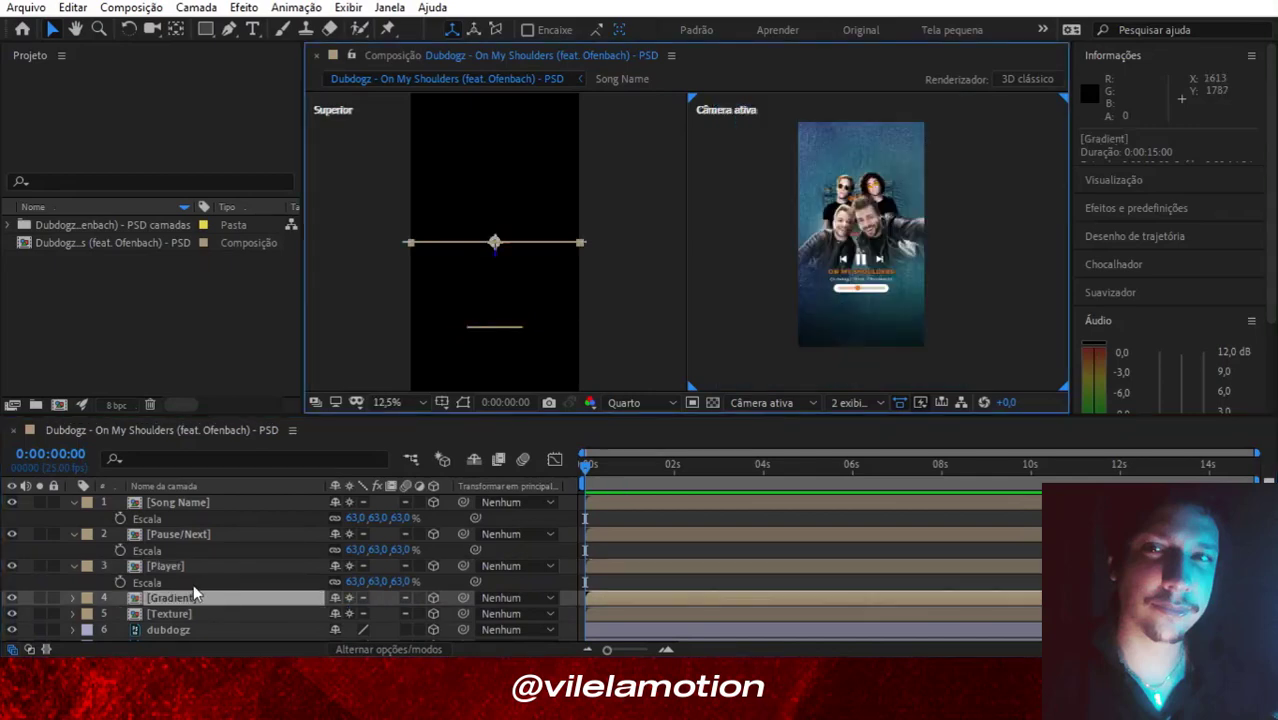
{"action": "scroll", "coordinate": [185, 540], "scroll_direction": "down", "scroll_amount": 2}
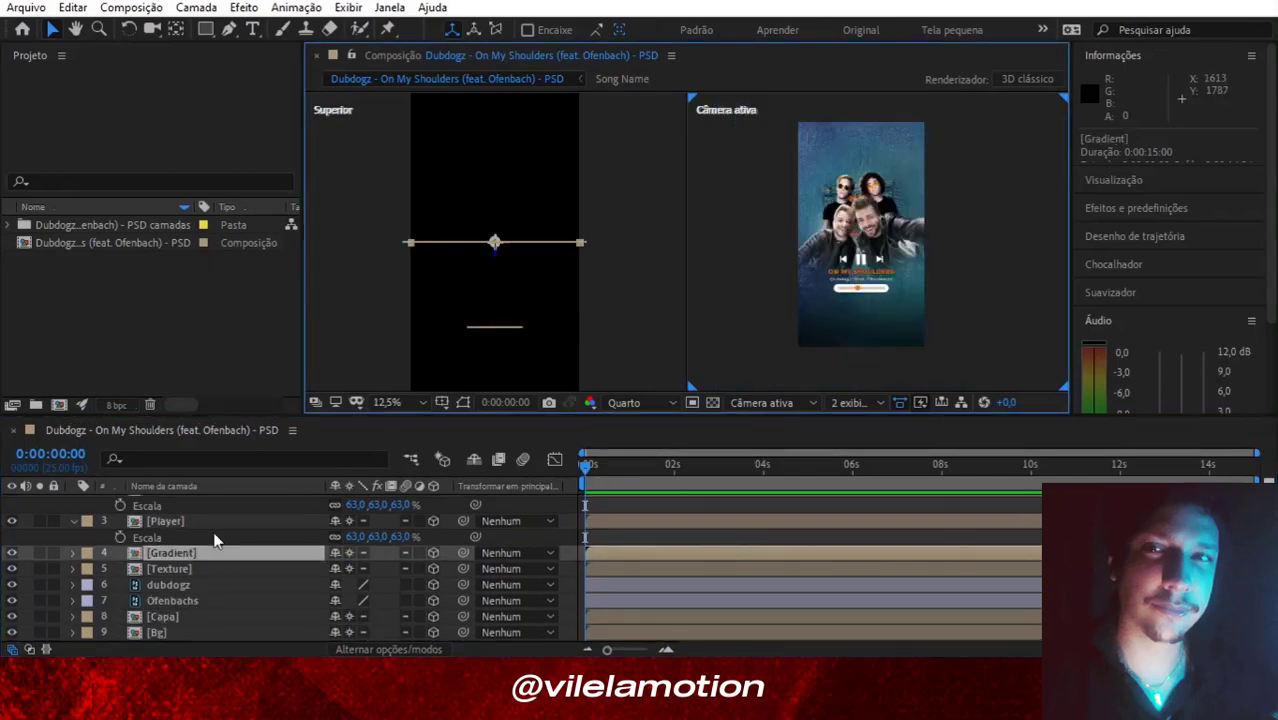
{"action": "left_click", "coordinate": [192, 600]}
{"action": "left_click", "coordinate": [201, 585]}
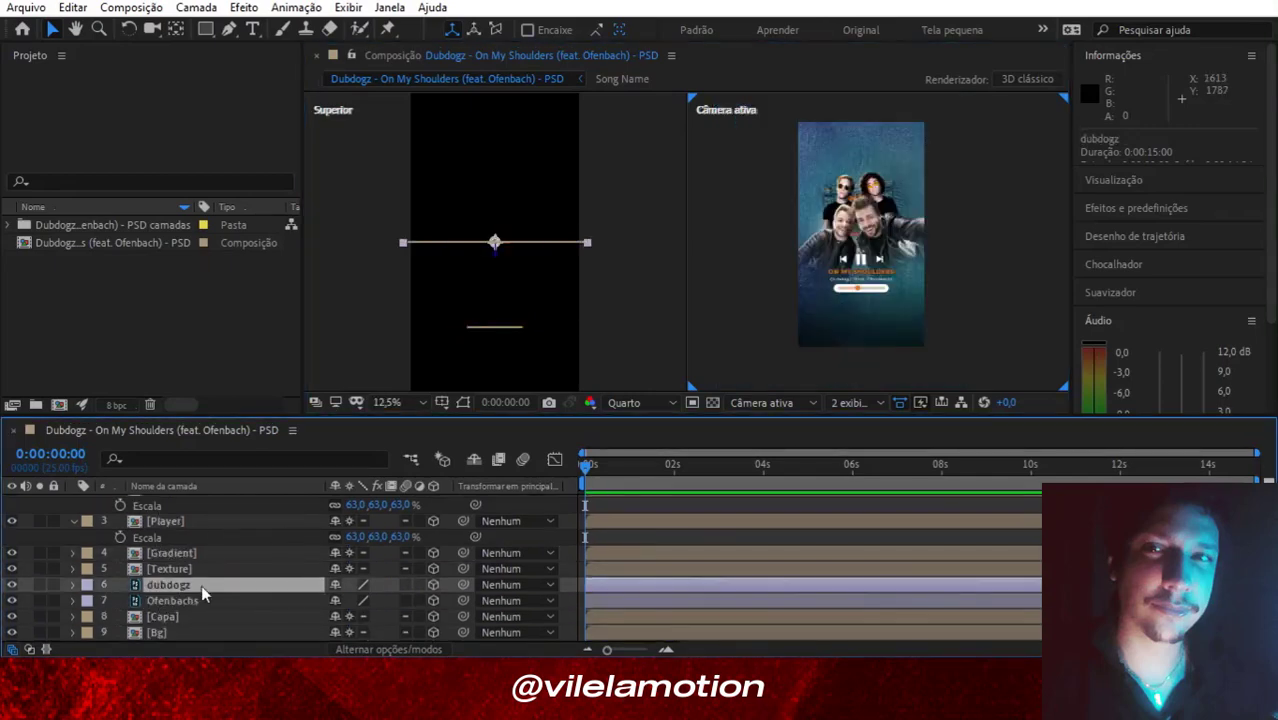
Bring dubdogz forward to Z -302 and shrink it to 84% scale.
{"action": "key", "text": "p"}
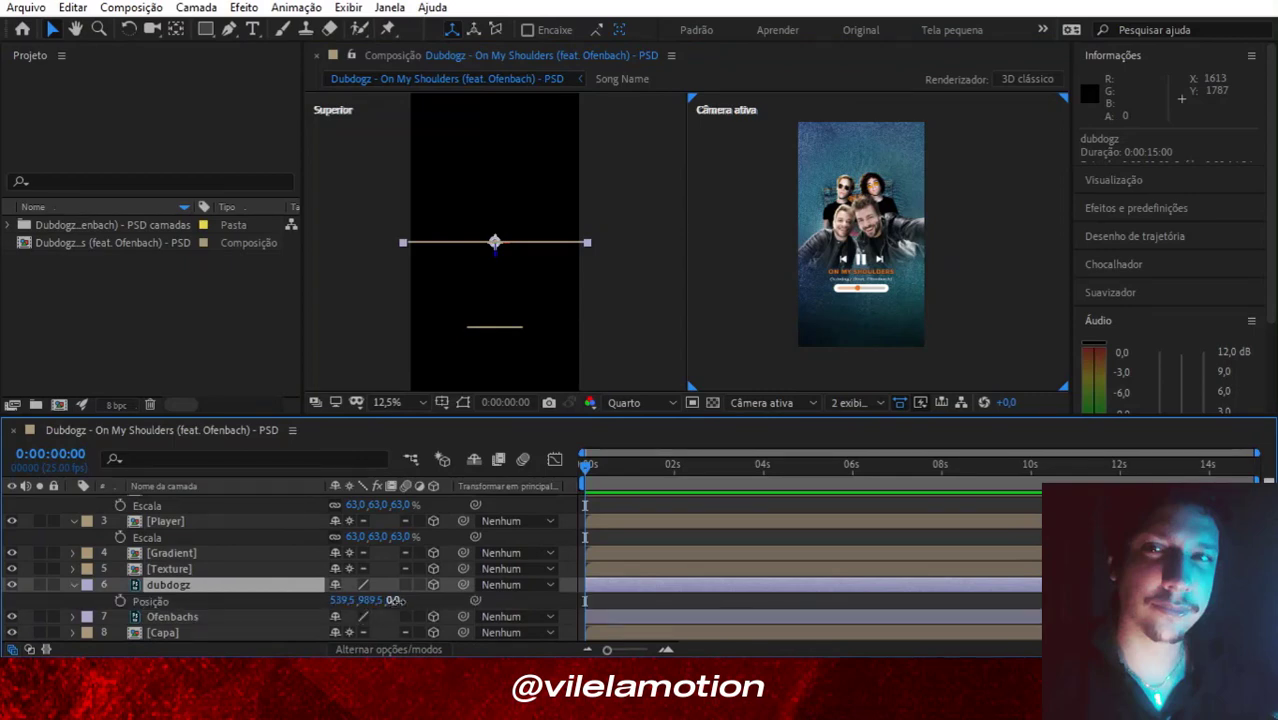
{"action": "mouse_move", "coordinate": [393, 600]}
{"action": "left_mouse_down"}
{"action": "mouse_move", "coordinate": [421, 600]}
{"action": "mouse_move", "coordinate": [139, 578]}
{"action": "left_mouse_up"}
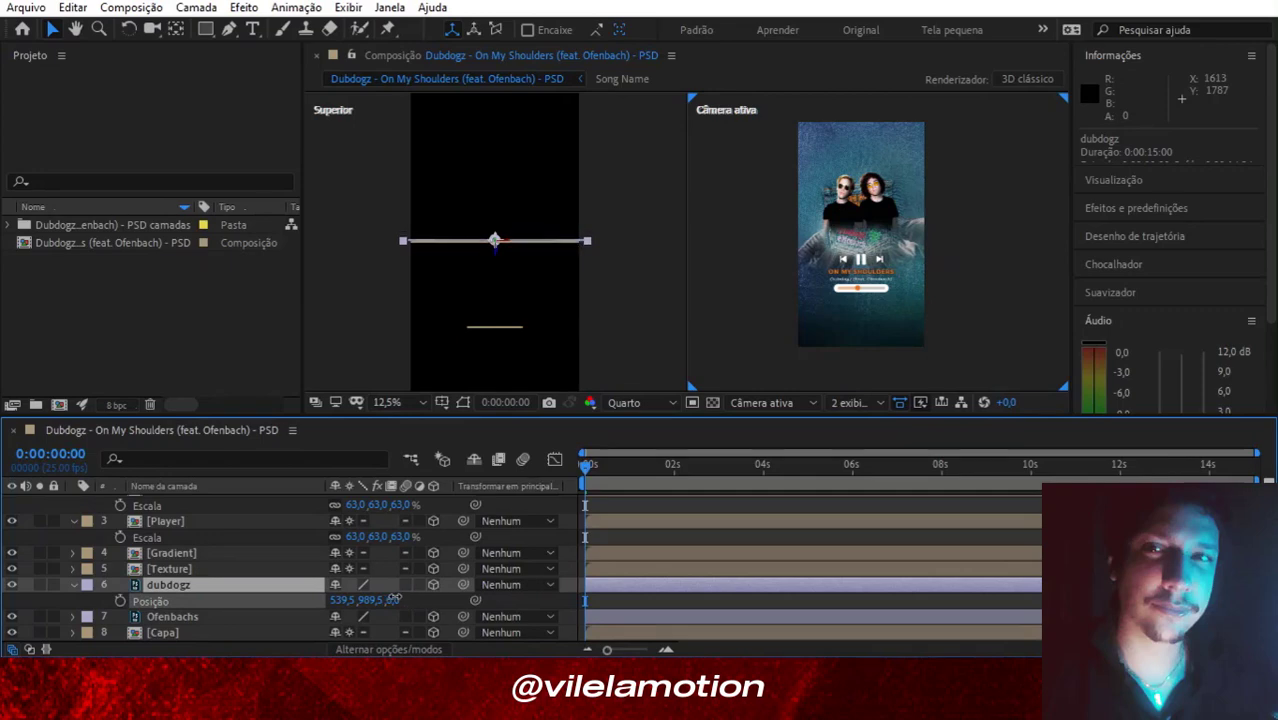
{"action": "left_click_drag", "start_coordinate": [49, 569], "coordinate": [6, 568]}
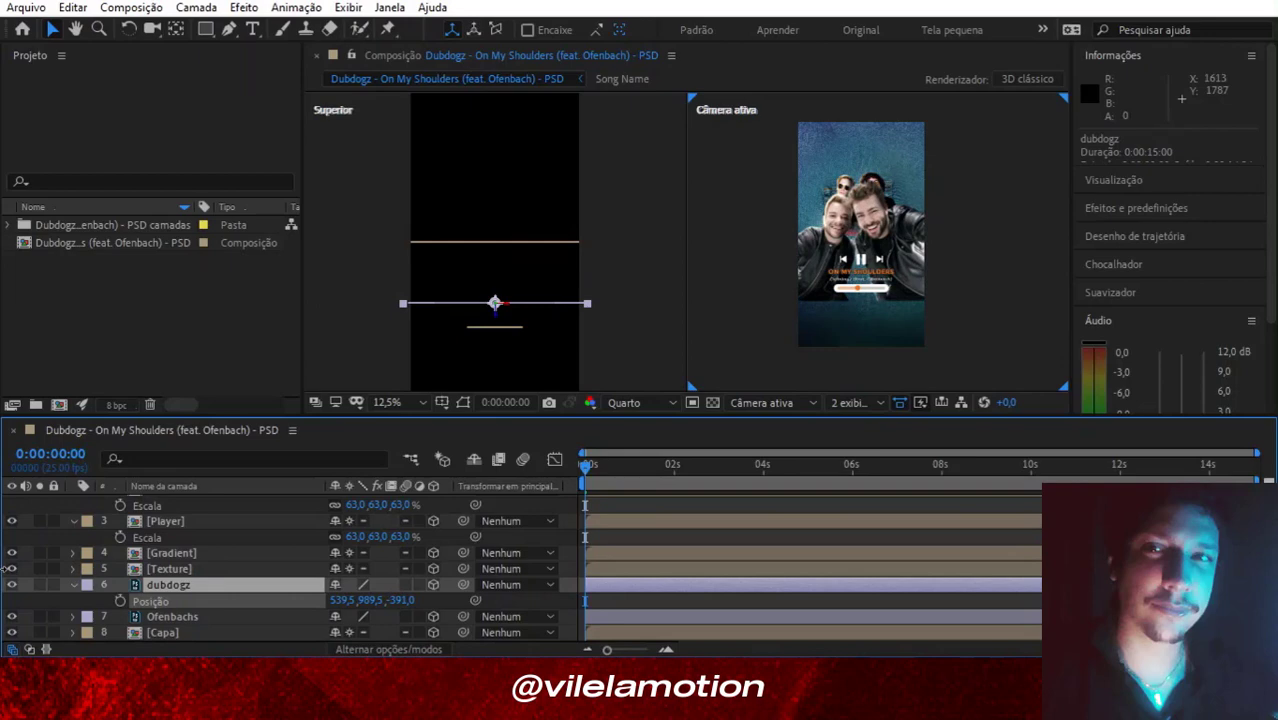
{"action": "left_click_drag", "start_coordinate": [6, 568], "coordinate": [5, 570]}
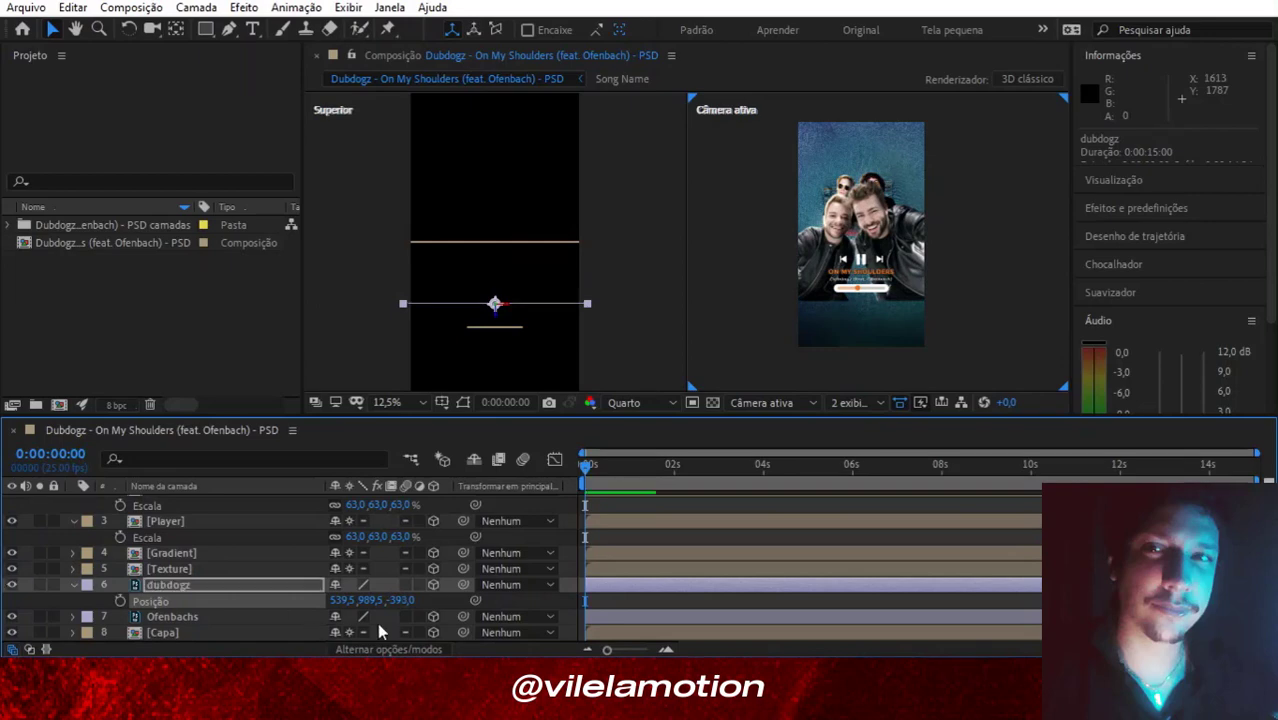
{"action": "mouse_move", "coordinate": [400, 600]}
{"action": "left_mouse_down"}
{"action": "mouse_move", "coordinate": [362, 598]}
{"action": "mouse_move", "coordinate": [446, 610]}
{"action": "mouse_move", "coordinate": [267, 581]}
{"action": "left_mouse_up"}
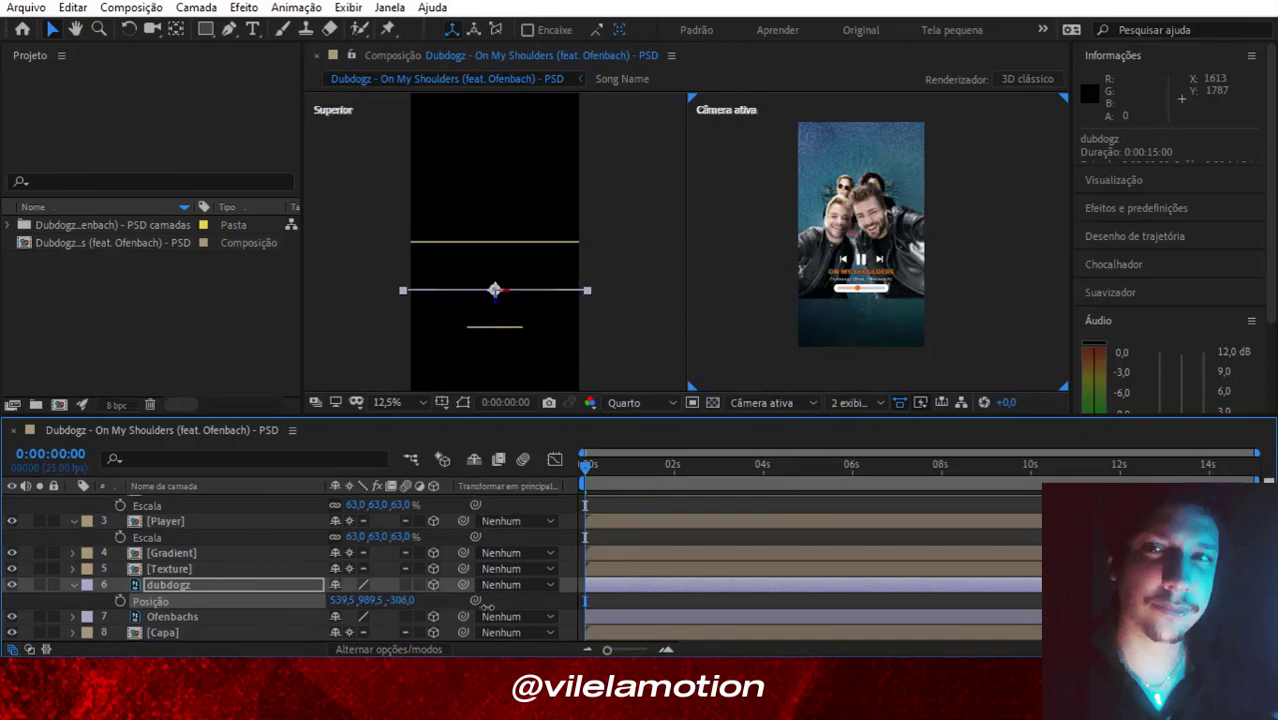
{"action": "key", "text": "s"}
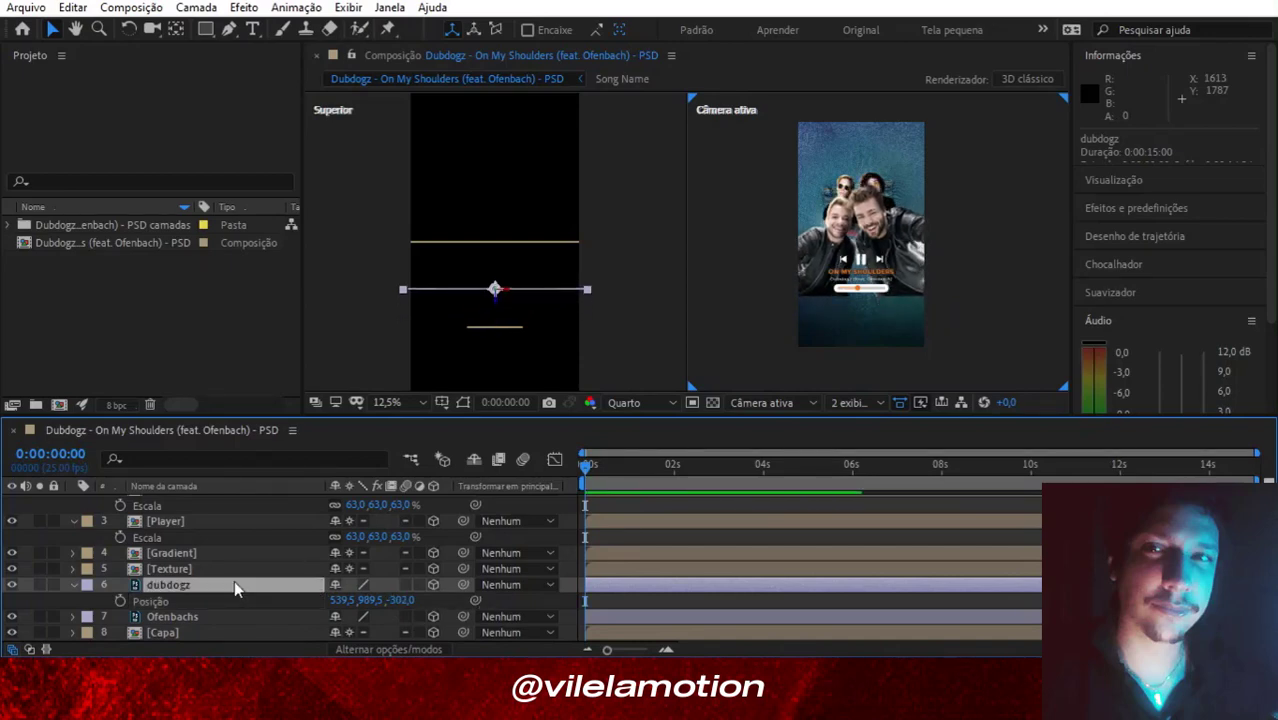
{"action": "mouse_move", "coordinate": [358, 605]}
{"action": "left_mouse_down"}
{"action": "mouse_move", "coordinate": [316, 596]}
{"action": "mouse_move", "coordinate": [332, 590]}
{"action": "left_mouse_up"}
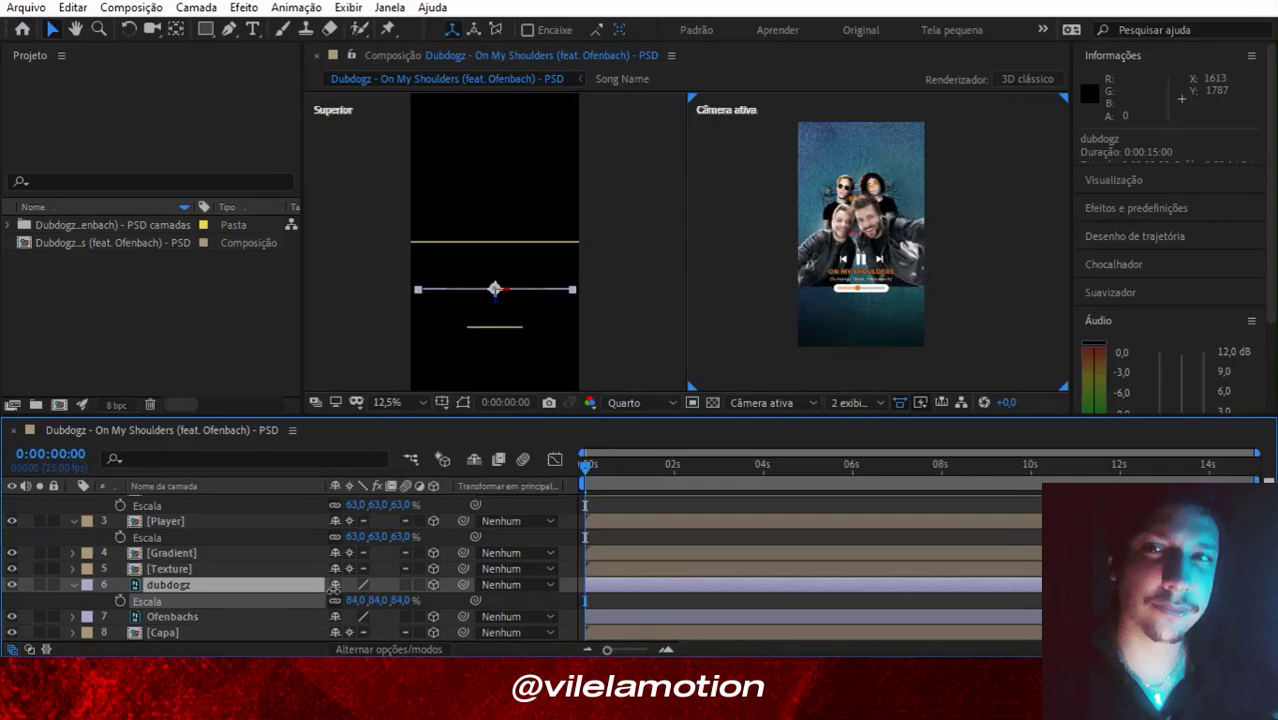
Place the Ofenbachs photo at Z -109 with 106% scale.
{"action": "left_click", "coordinate": [200, 618]}
{"action": "key", "text": "p"}
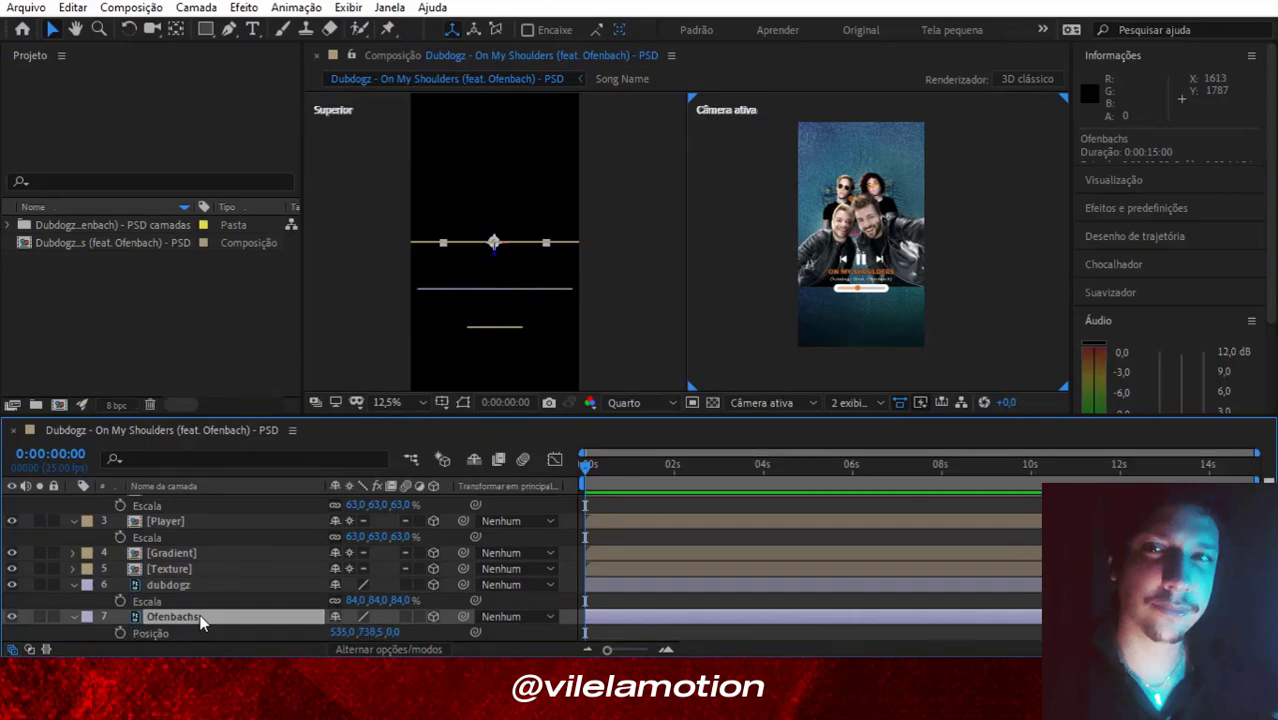
{"action": "scroll", "coordinate": [200, 598], "scroll_direction": "down", "scroll_amount": 1}
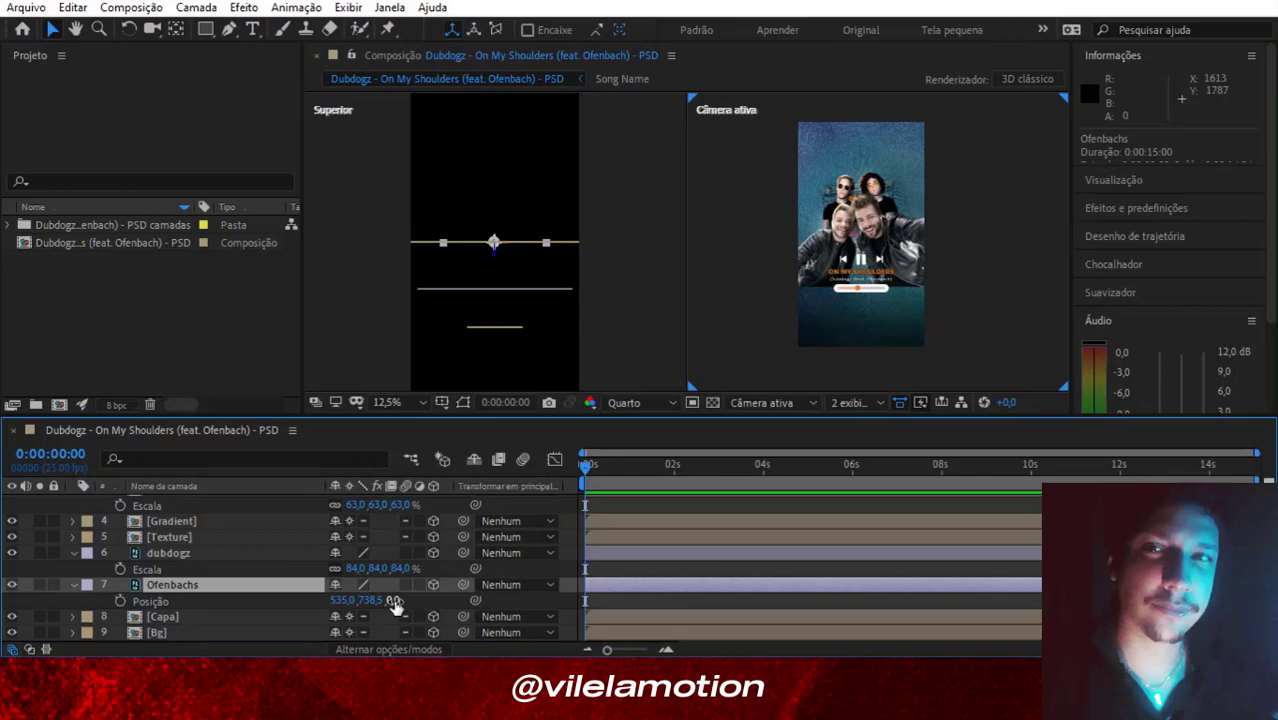
{"action": "mouse_move", "coordinate": [393, 603]}
{"action": "left_mouse_down"}
{"action": "mouse_move", "coordinate": [438, 603]}
{"action": "mouse_move", "coordinate": [227, 598]}
{"action": "mouse_move", "coordinate": [287, 592]}
{"action": "mouse_move", "coordinate": [265, 592]}
{"action": "left_mouse_up"}
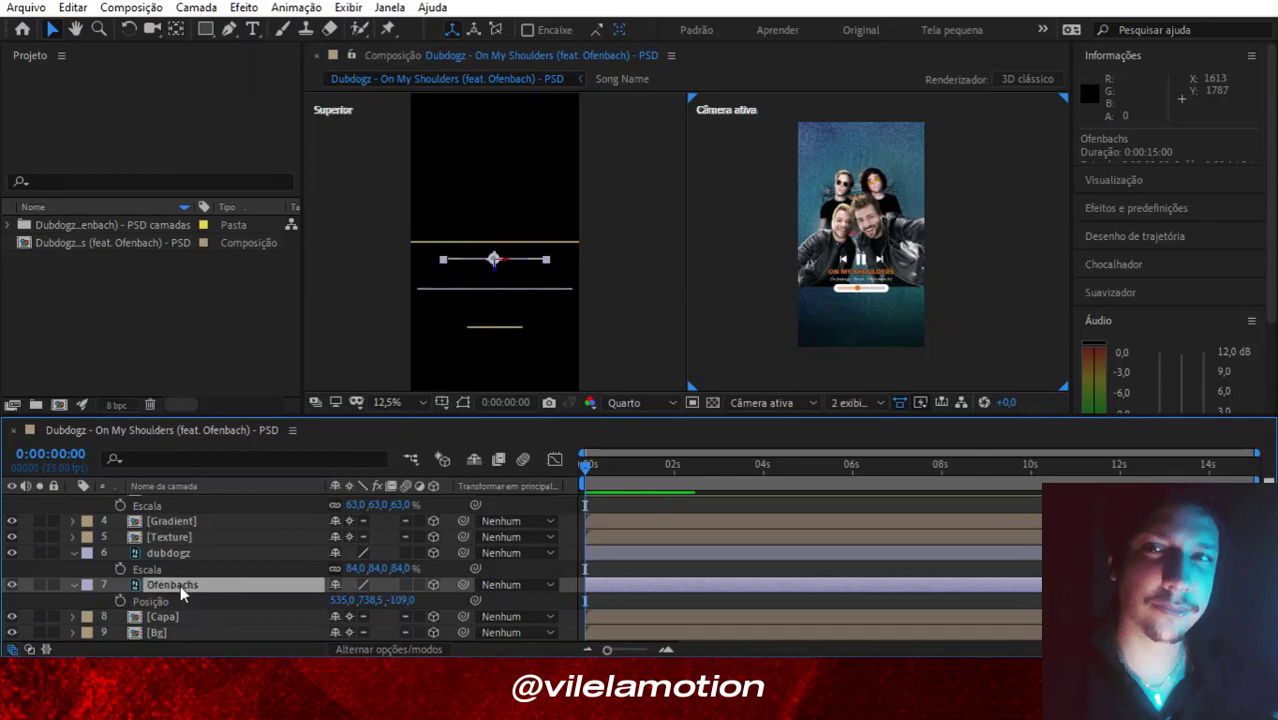
{"action": "key", "text": "s"}
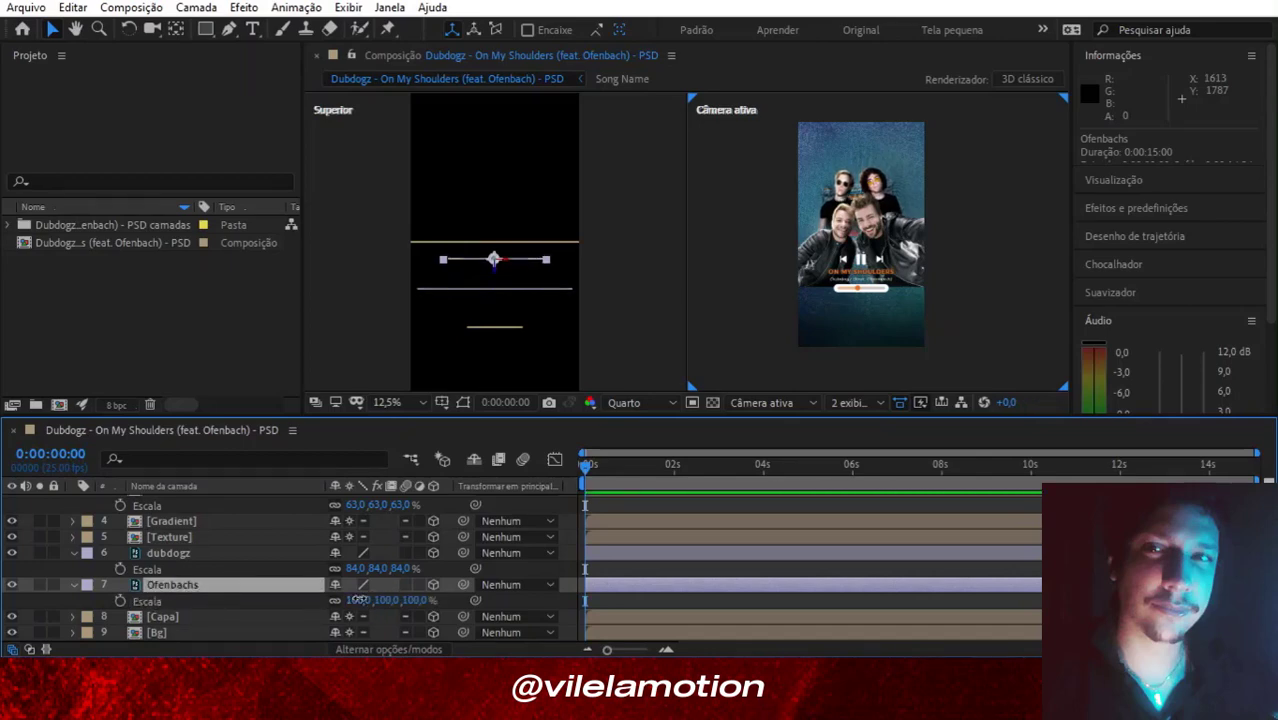
{"action": "left_click_drag", "start_coordinate": [358, 598], "coordinate": [361, 596]}
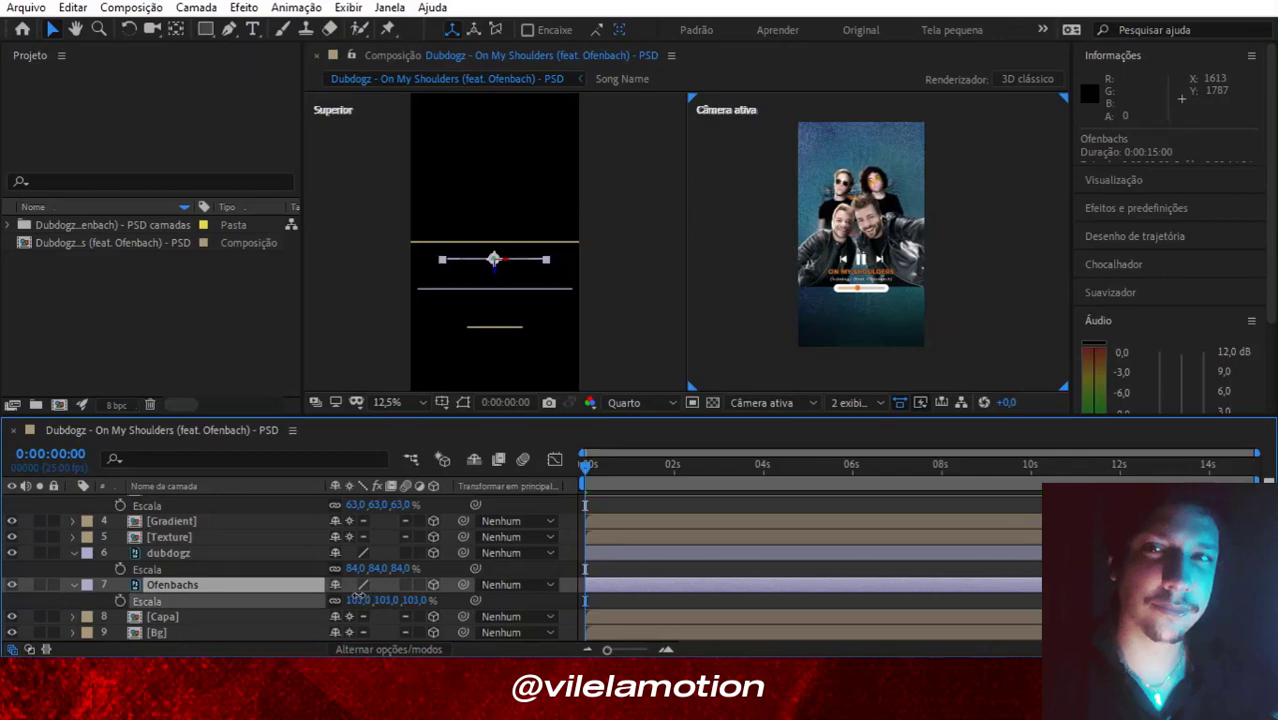
{"action": "left_click", "coordinate": [222, 584]}
{"action": "left_click", "coordinate": [225, 523]}
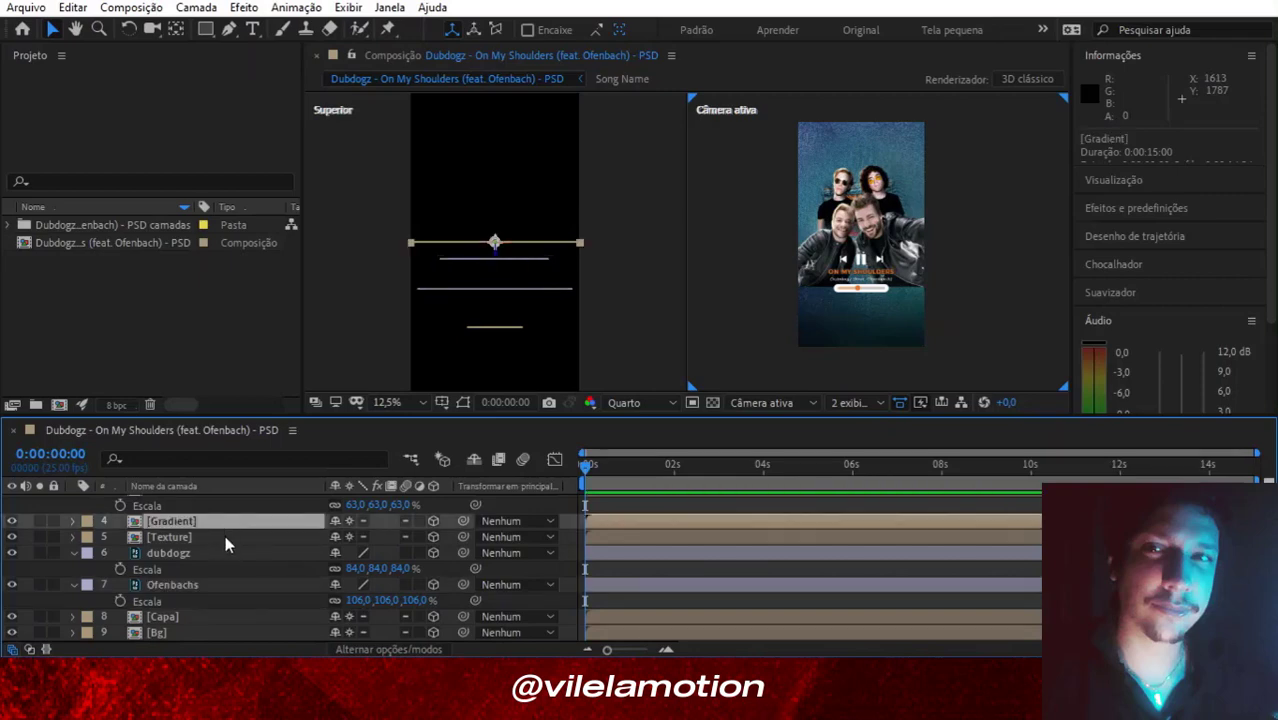
Check the Texture layer's visibility, then set its Z position to -335.
{"action": "left_click", "coordinate": [12, 537]}
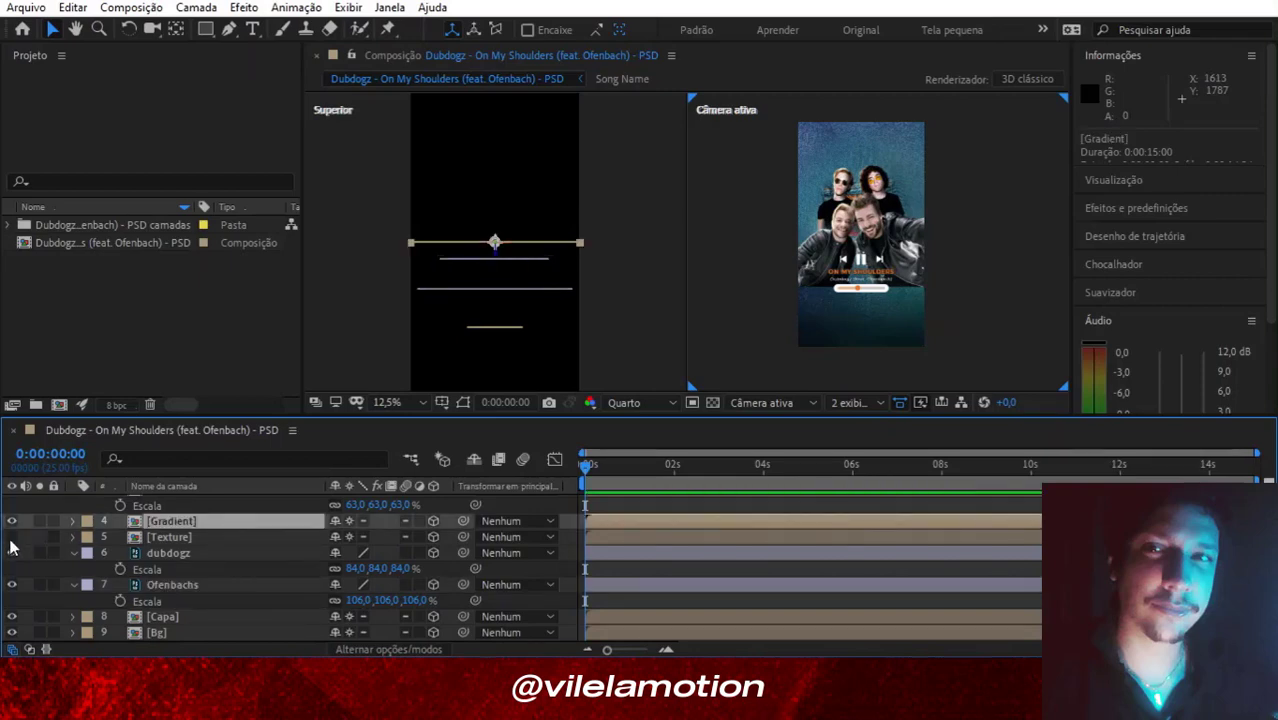
{"action": "left_click", "coordinate": [12, 537]}
{"action": "left_click", "coordinate": [166, 537]}
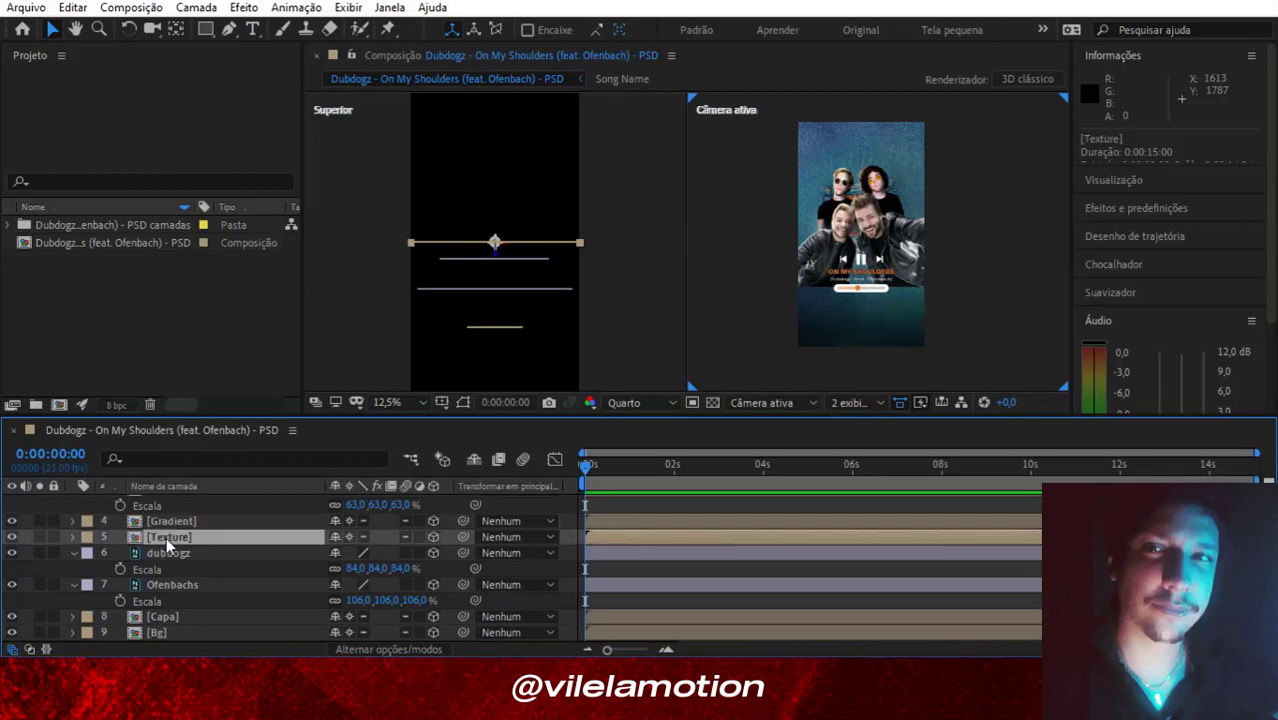
{"action": "key", "text": "p"}
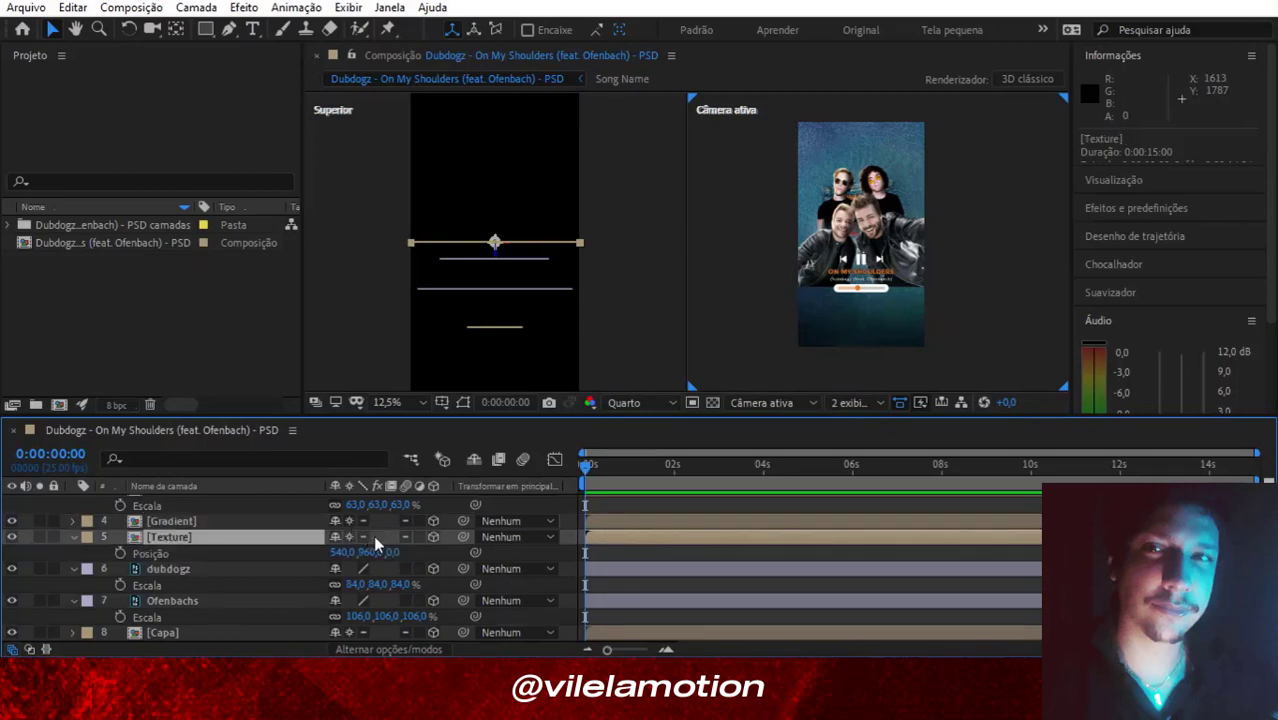
{"action": "mouse_move", "coordinate": [398, 555]}
{"action": "left_mouse_down"}
{"action": "mouse_move", "coordinate": [28, 552]}
{"action": "mouse_move", "coordinate": [103, 553]}
{"action": "mouse_move", "coordinate": [77, 558]}
{"action": "left_mouse_up"}
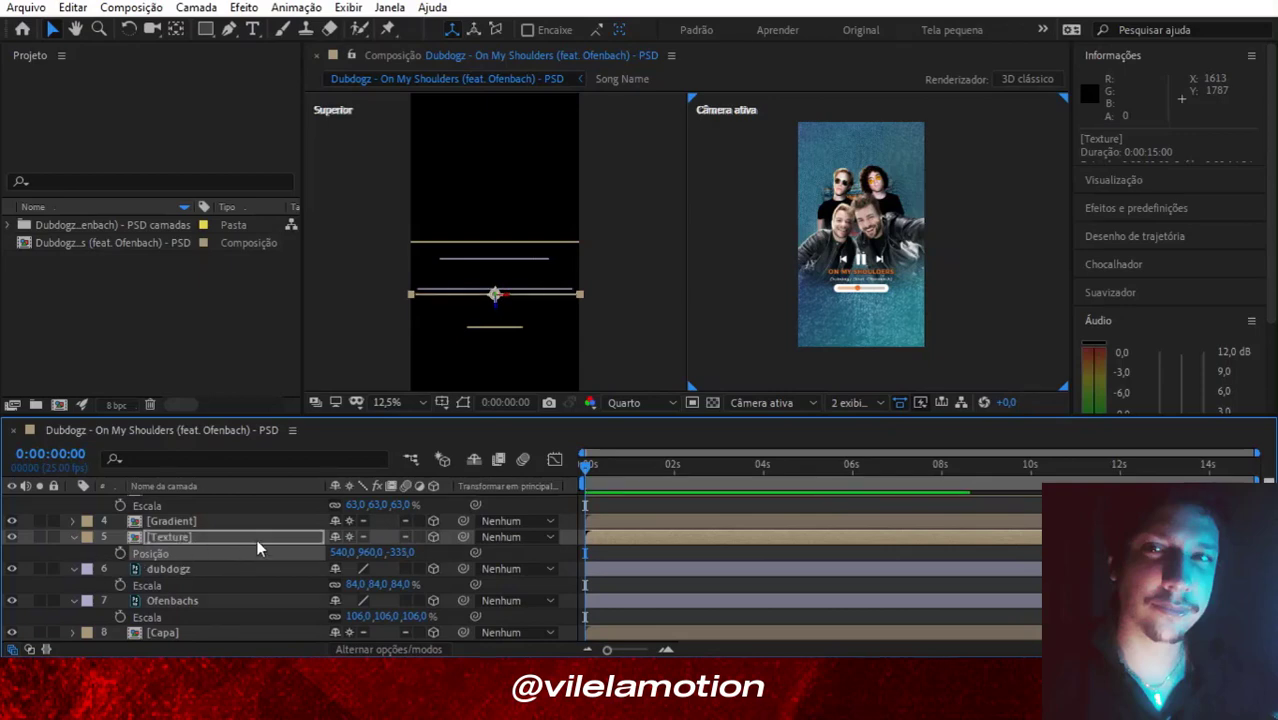
Set the Gradient layer's Z position to -396.
{"action": "left_click", "coordinate": [214, 527]}
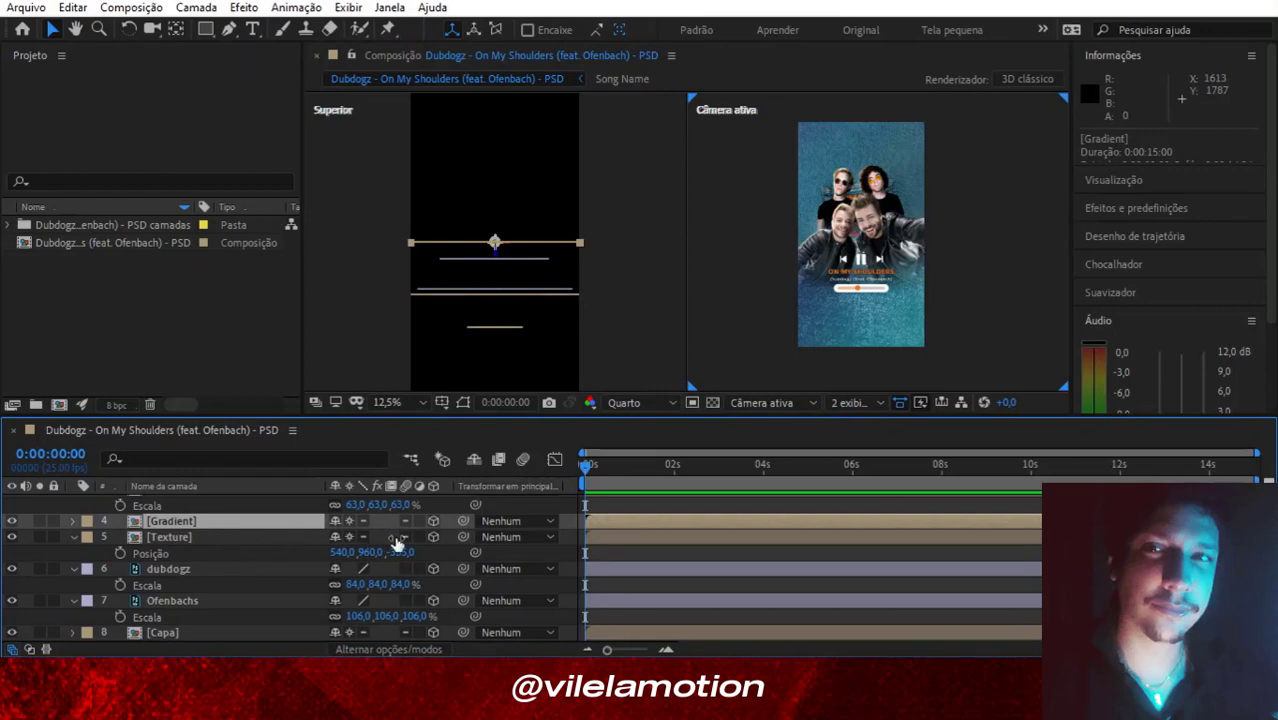
{"action": "key", "text": "p"}
{"action": "left_click_drag", "start_coordinate": [393, 536], "coordinate": [30, 543]}
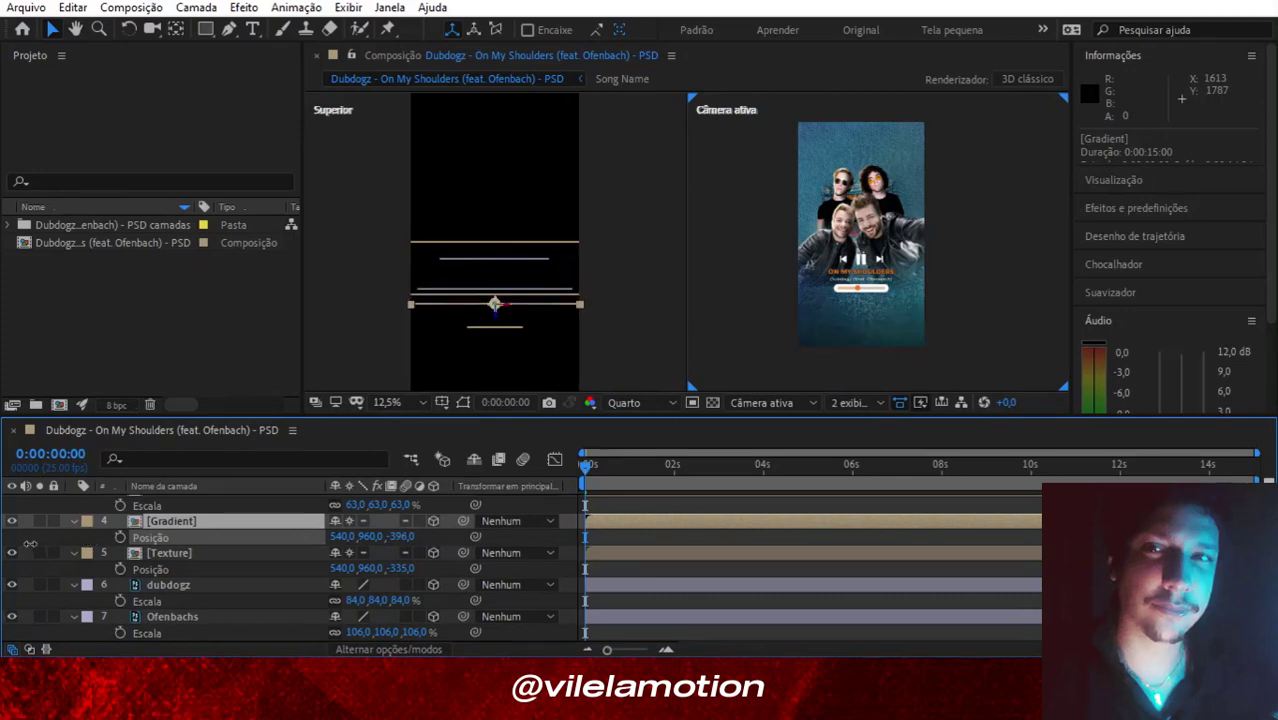
{"action": "scroll", "coordinate": [208, 529], "scroll_direction": "up", "scroll_amount": 3}
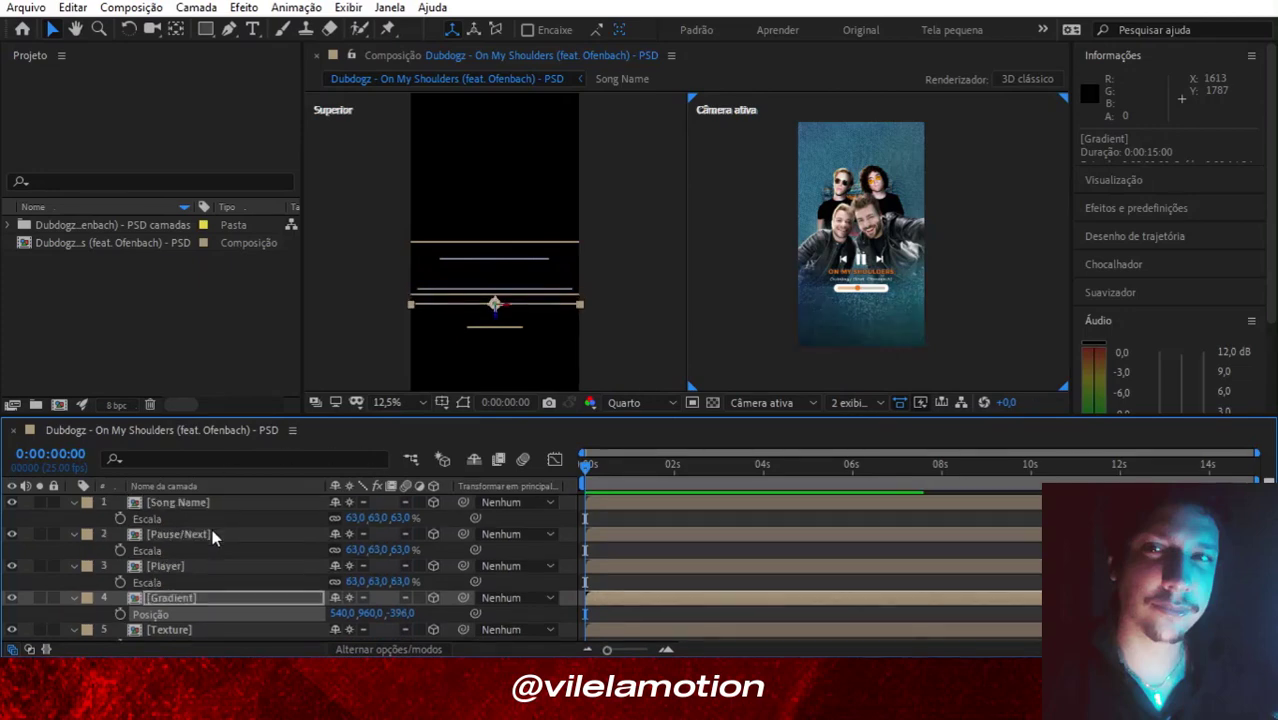
{"action": "scroll", "coordinate": [218, 540], "scroll_direction": "down", "scroll_amount": 2}
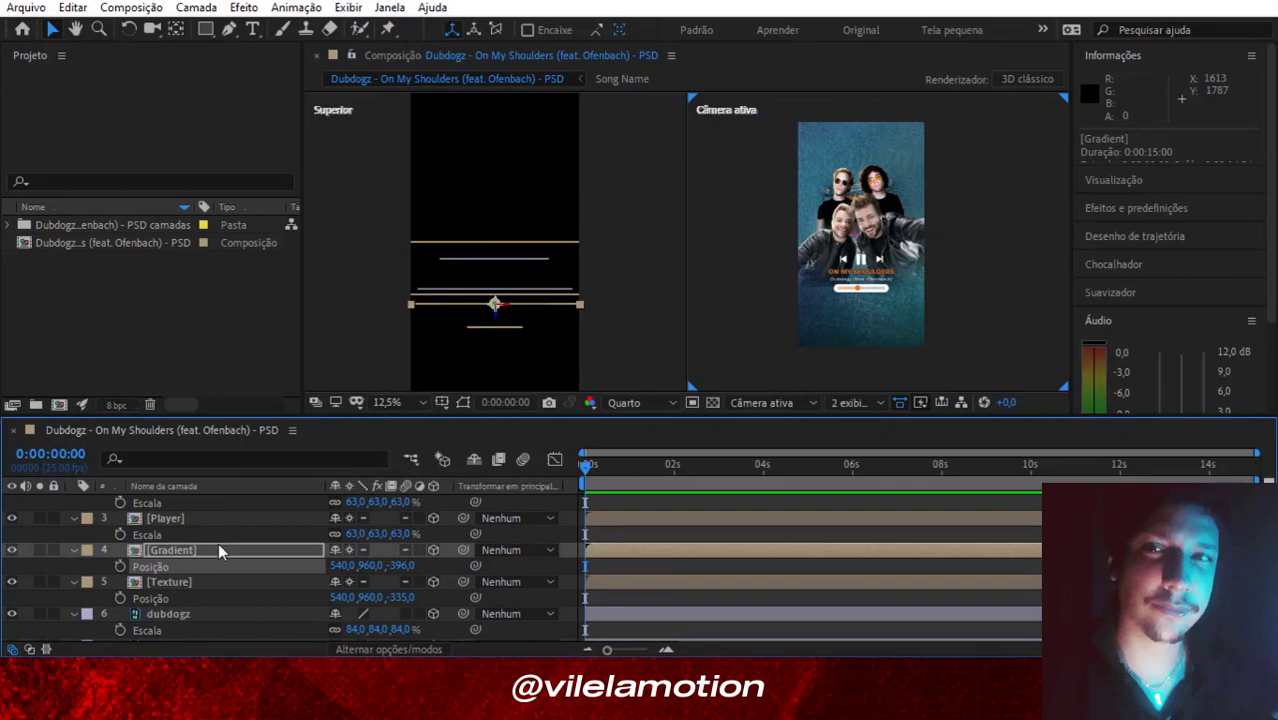
{"action": "scroll", "coordinate": [213, 568], "scroll_direction": "down", "scroll_amount": 3}
{"action": "scroll", "coordinate": [200, 600], "scroll_direction": "down", "scroll_amount": 1}
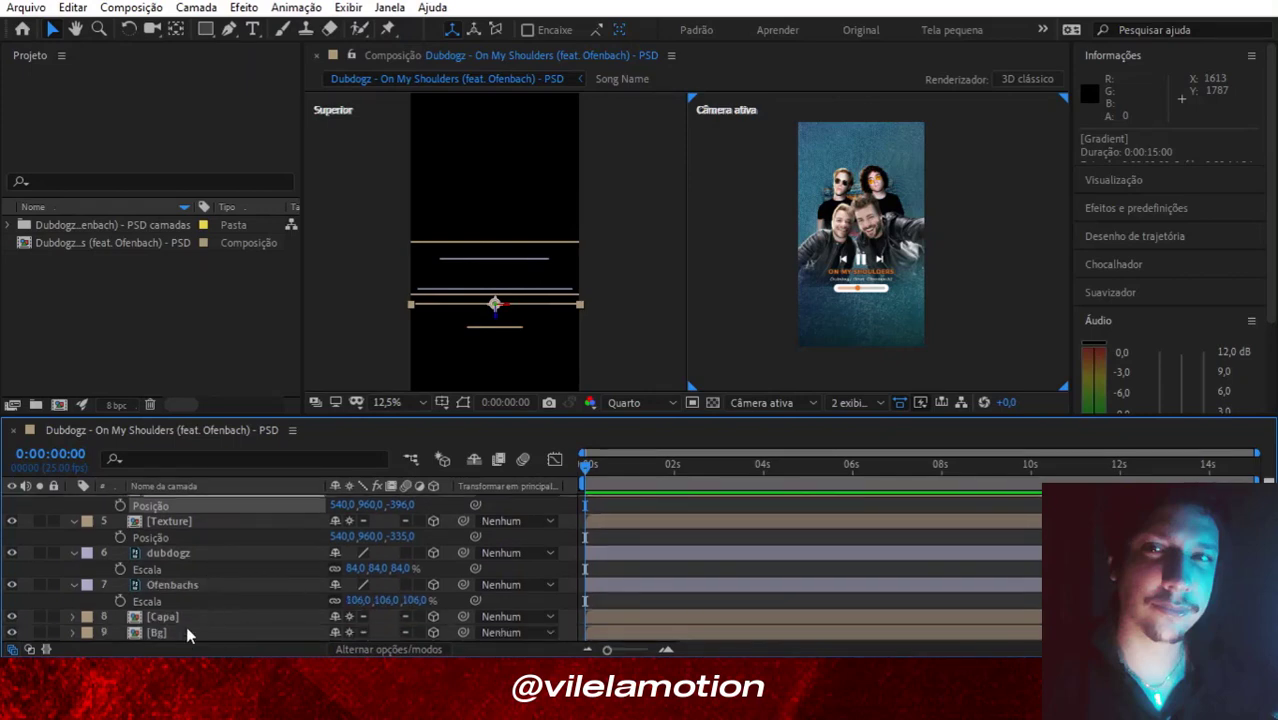
Push Capa and Bg further back in depth and scale both to 149%.
{"action": "left_click", "coordinate": [192, 621]}
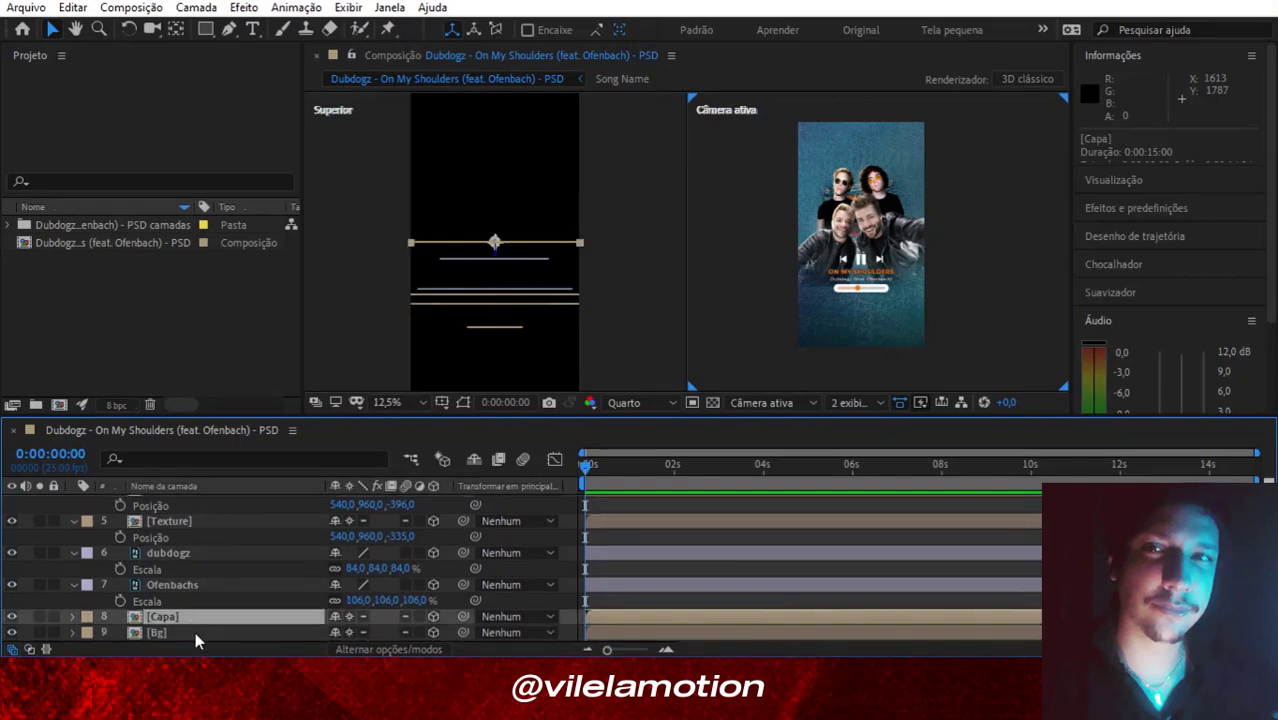
{"action": "left_click", "coordinate": [197, 634], "text": "shift"}
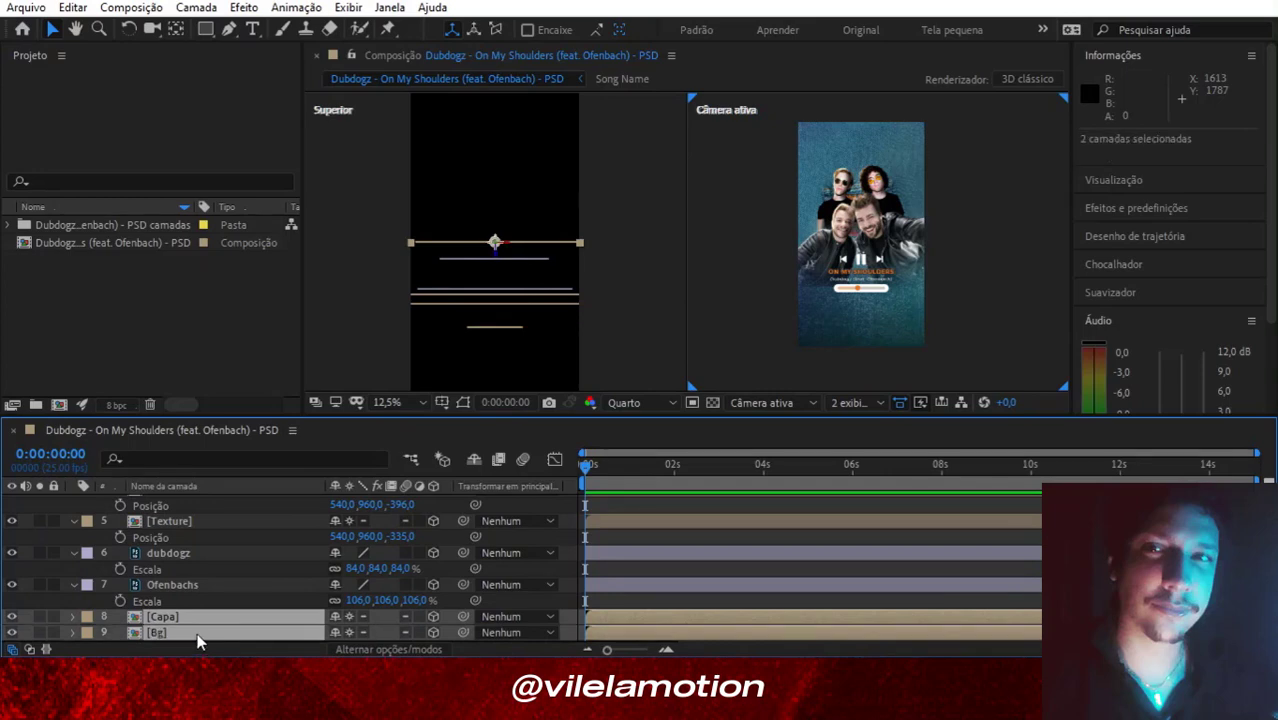
{"action": "key", "text": "p"}
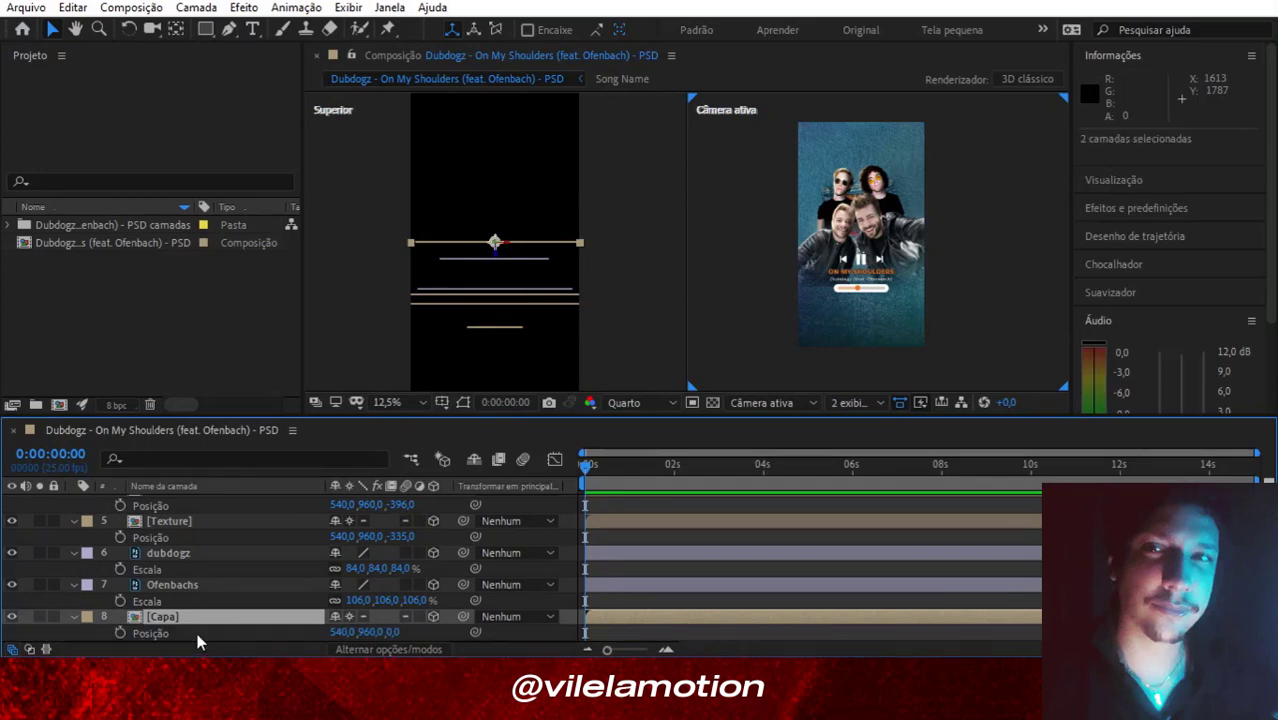
{"action": "scroll", "coordinate": [204, 597], "scroll_direction": "down", "scroll_amount": 1}
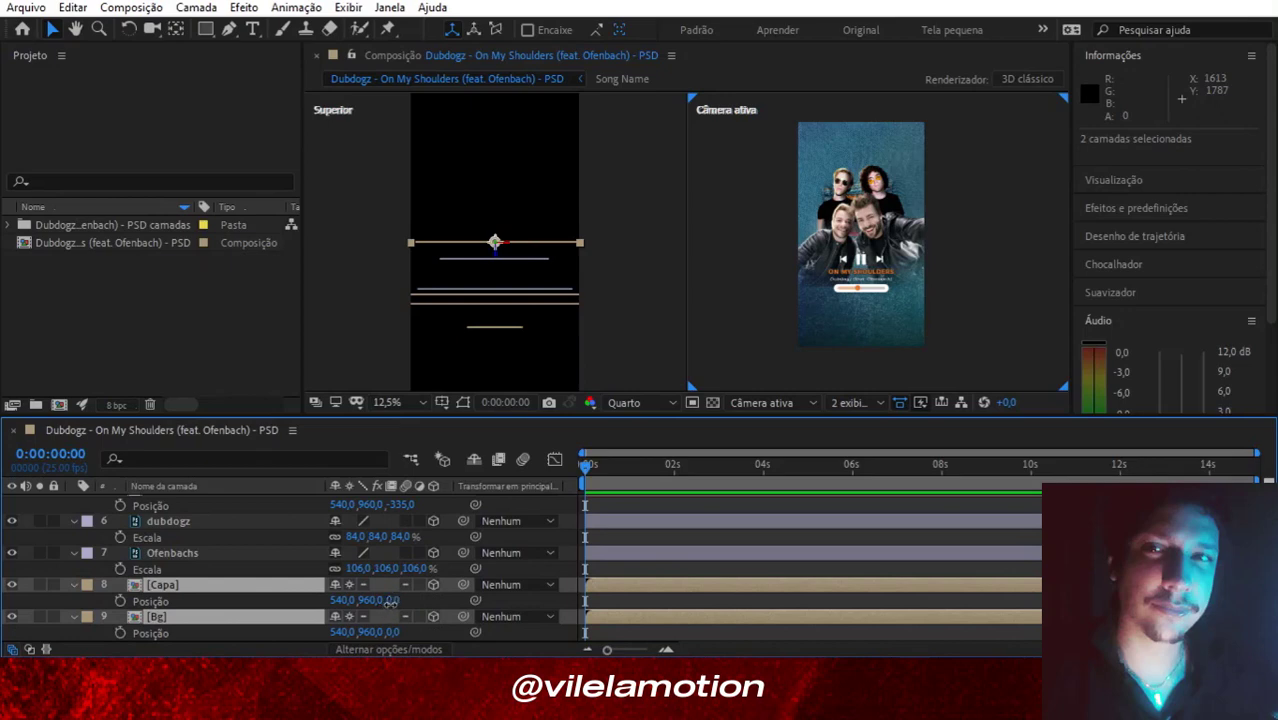
{"action": "left_click_drag", "start_coordinate": [387, 600], "coordinate": [615, 597]}
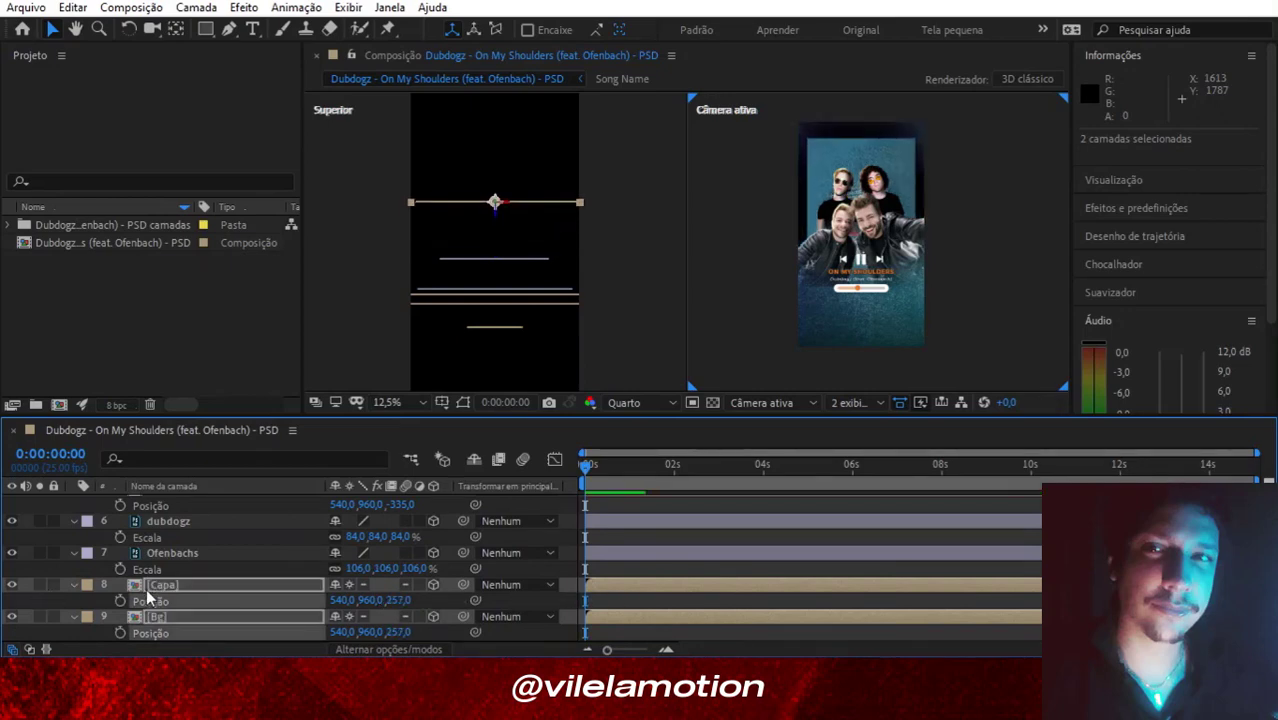
{"action": "key", "text": "s"}
{"action": "left_click_drag", "start_coordinate": [355, 600], "coordinate": [400, 598]}
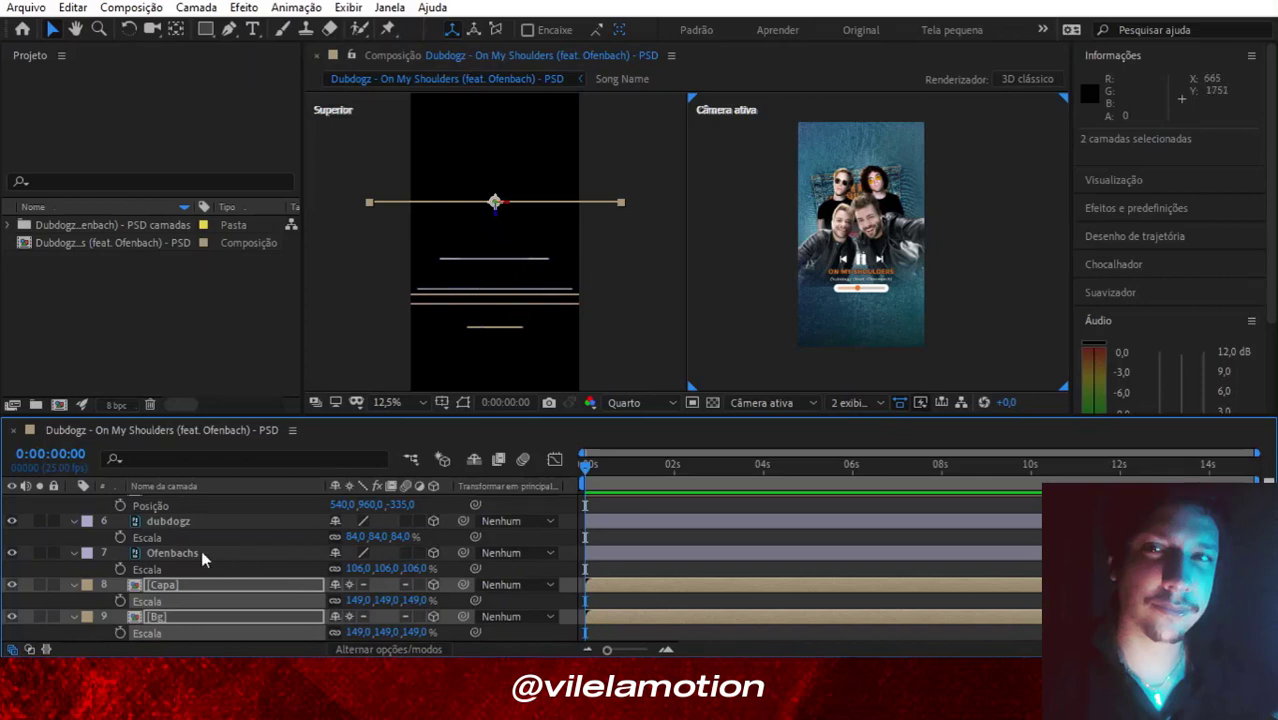
Collapse the Position and Scale properties on all nine layers, from Bg up to Song Name.
{"action": "left_click", "coordinate": [73, 617]}
{"action": "left_click", "coordinate": [75, 599]}
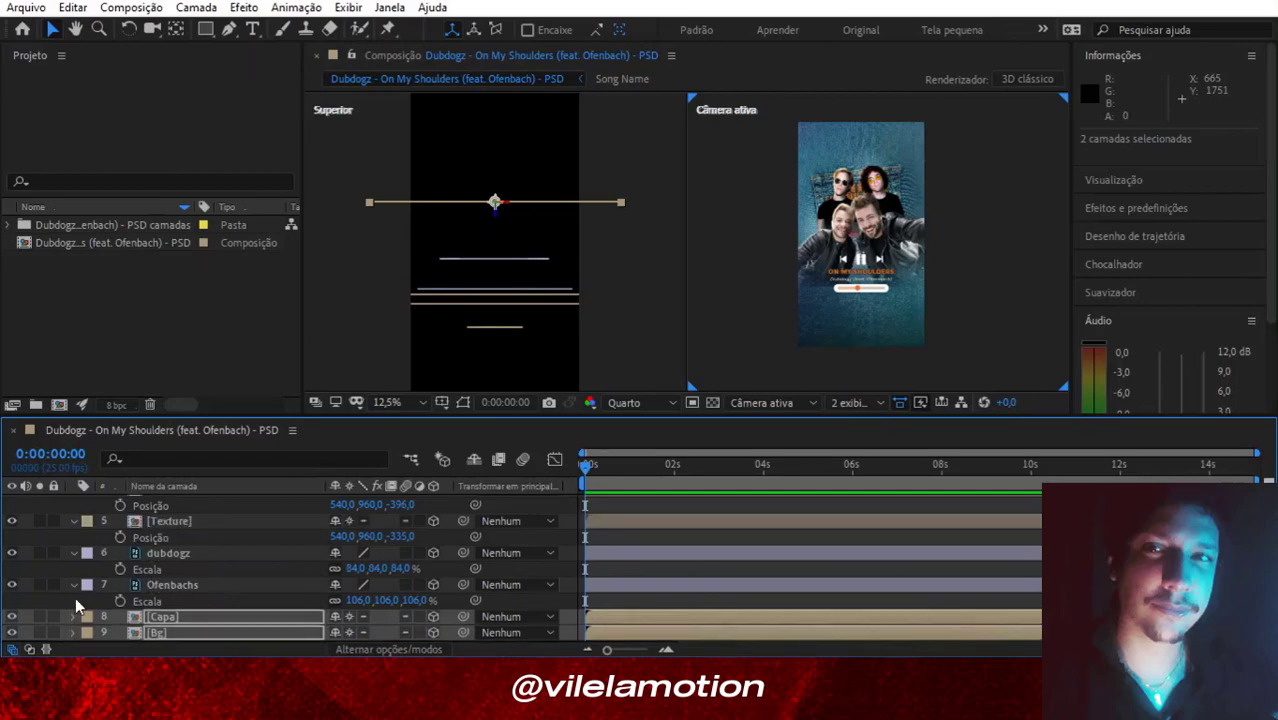
{"action": "left_click", "coordinate": [73, 584]}
{"action": "left_click", "coordinate": [71, 567]}
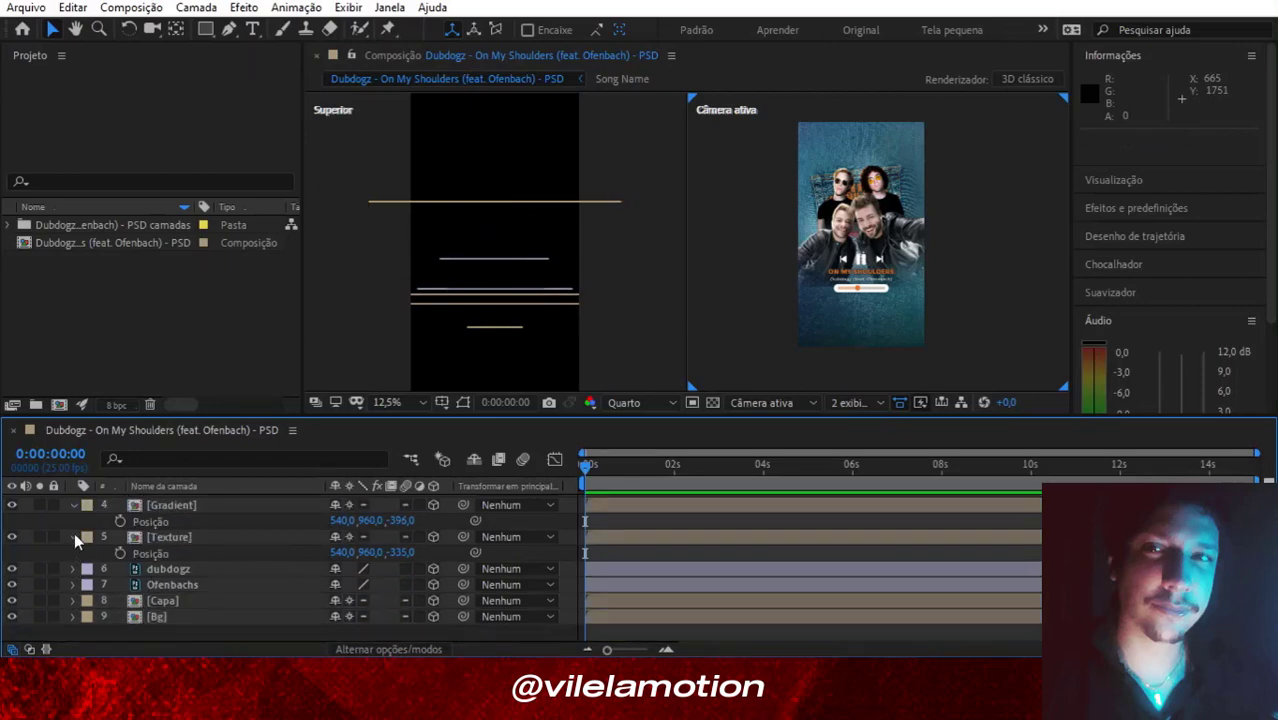
{"action": "left_click", "coordinate": [73, 553]}
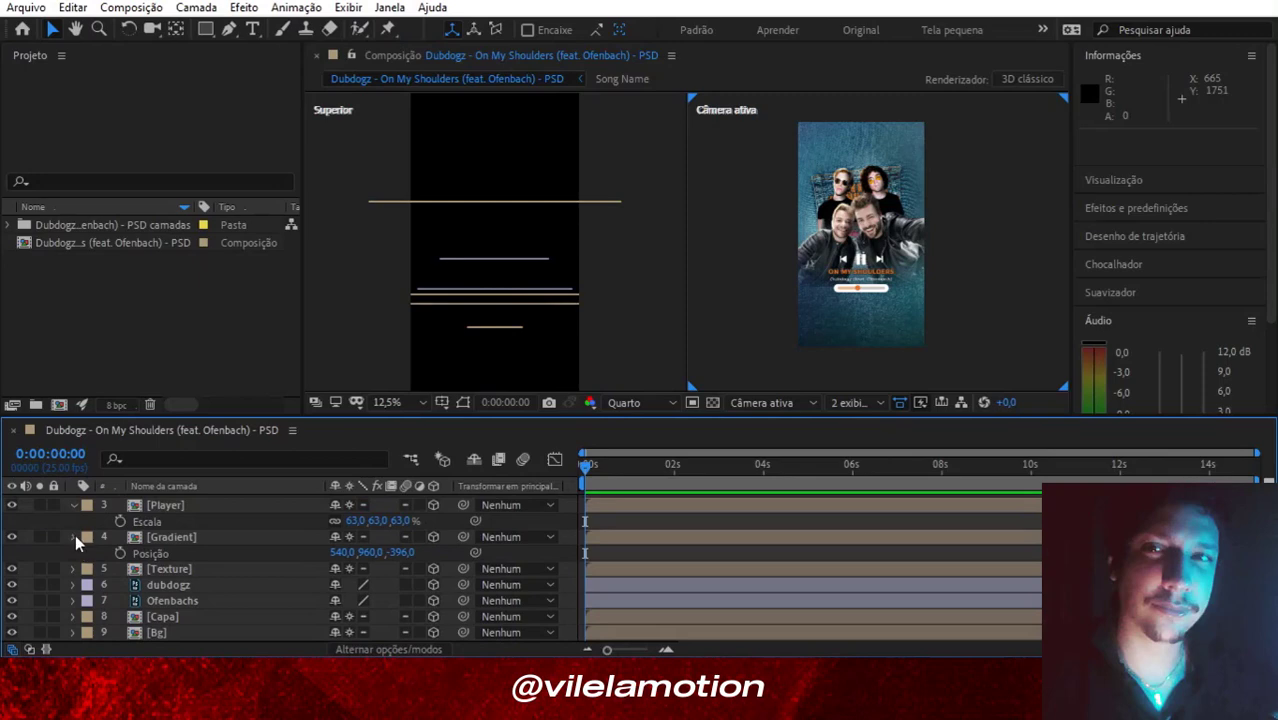
{"action": "left_click", "coordinate": [74, 537]}
{"action": "left_click", "coordinate": [71, 520]}
{"action": "left_click", "coordinate": [76, 509]}
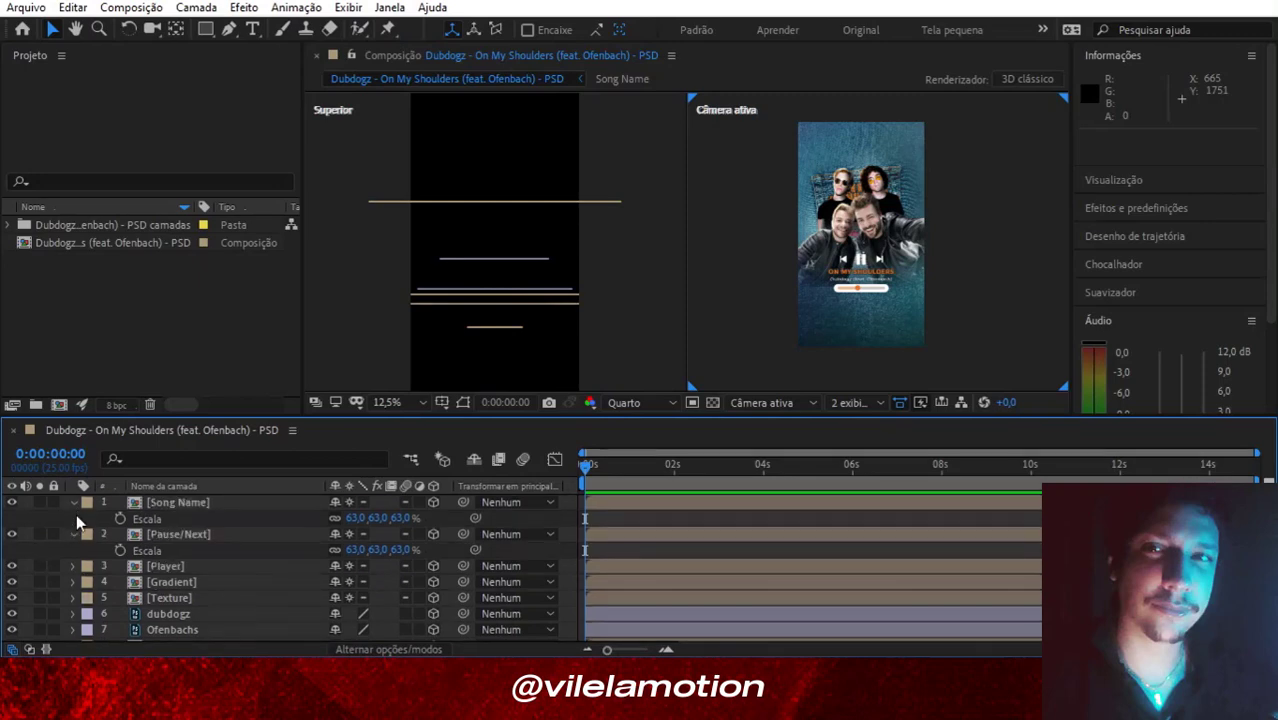
{"action": "left_click", "coordinate": [73, 503]}
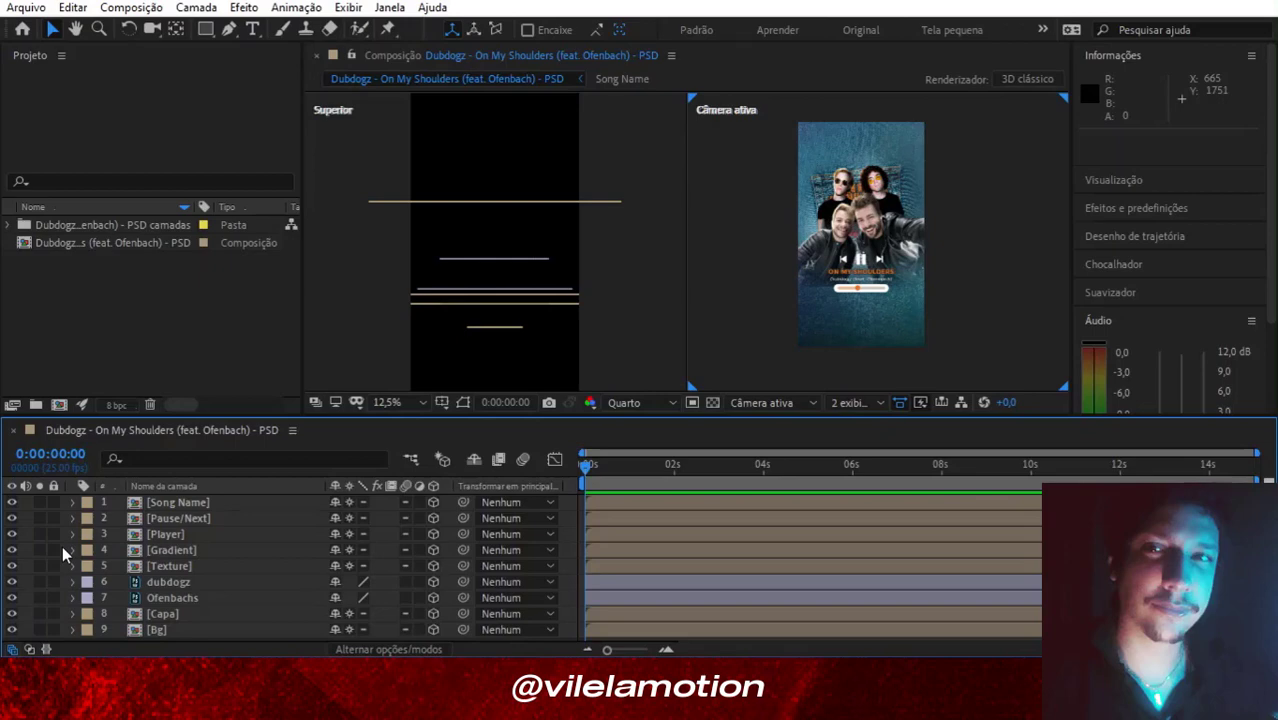
{"action": "right_click", "coordinate": [62, 546]}
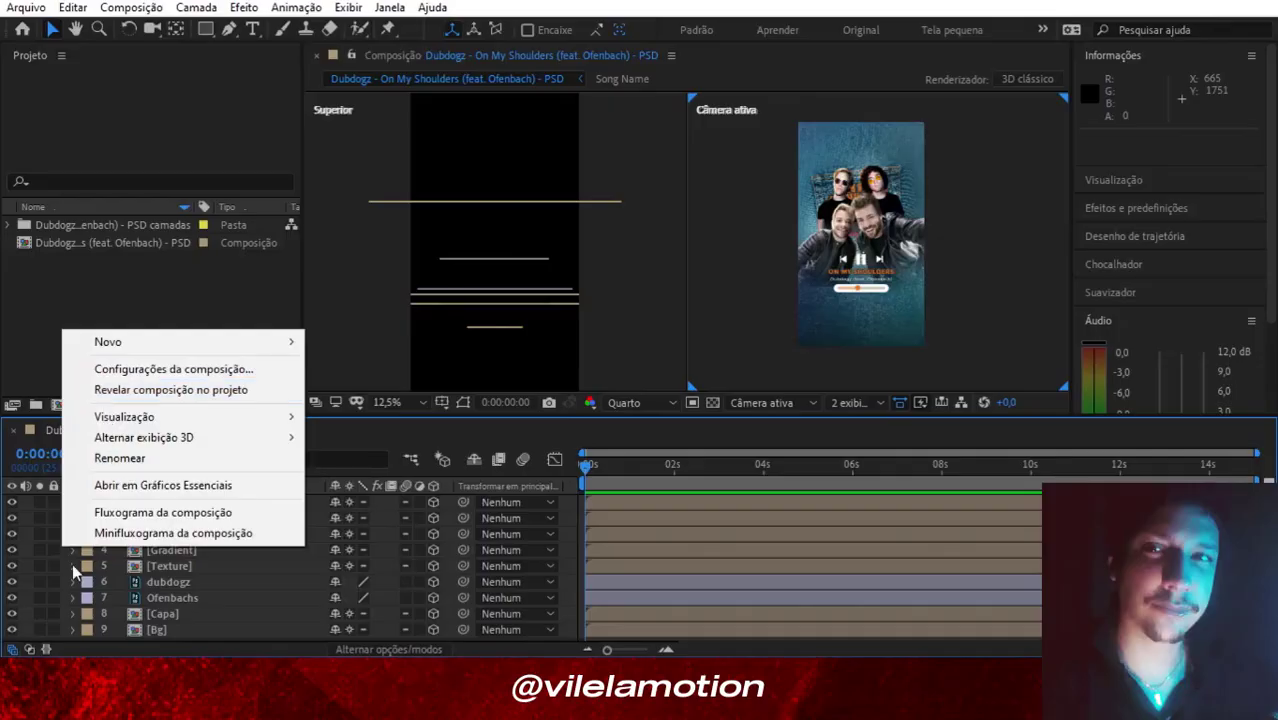
{"action": "left_click", "coordinate": [64, 566]}
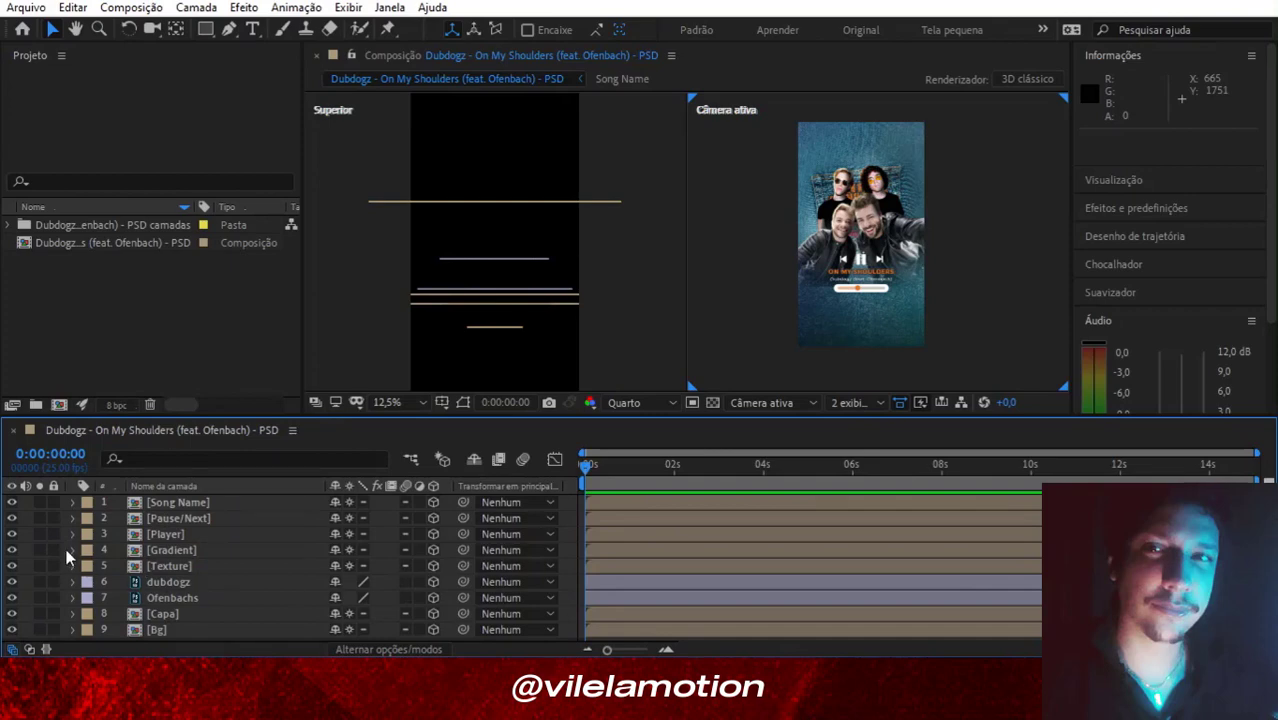
Create Câmera 1 as a two-node camera using the 50 mm preset.
{"action": "right_click", "coordinate": [65, 548]}
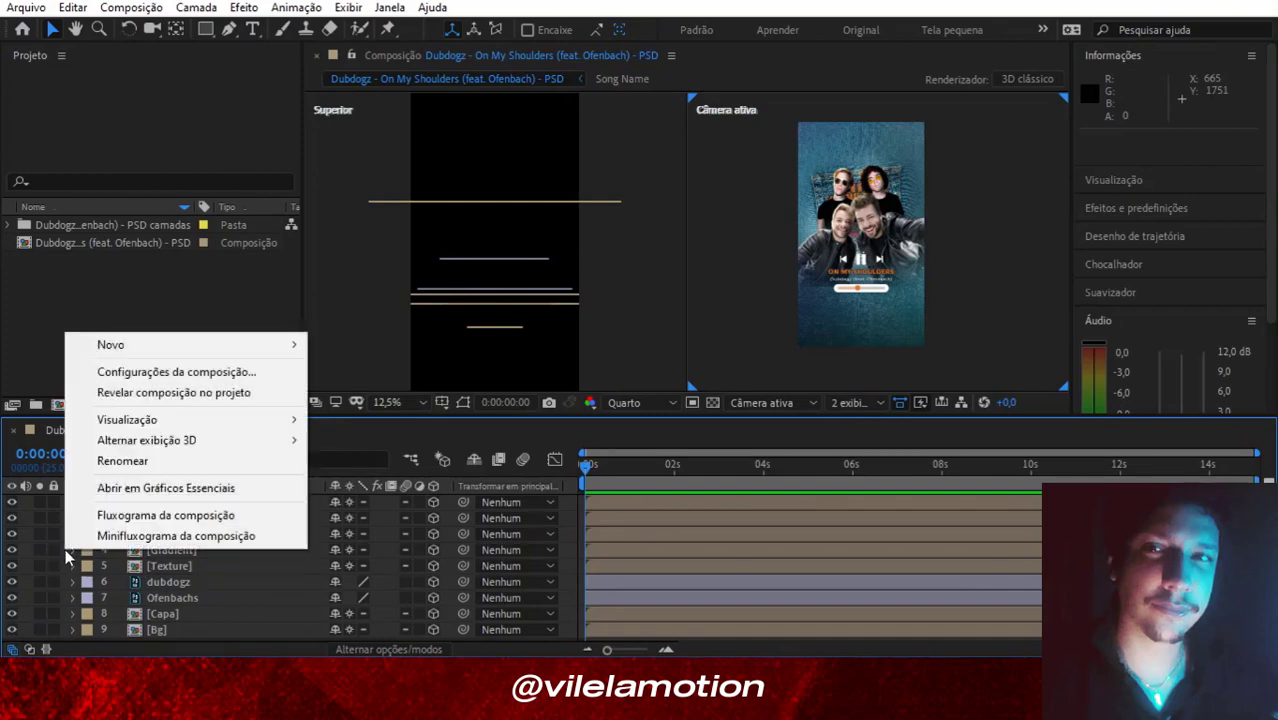
{"action": "mouse_move", "coordinate": [183, 354]}
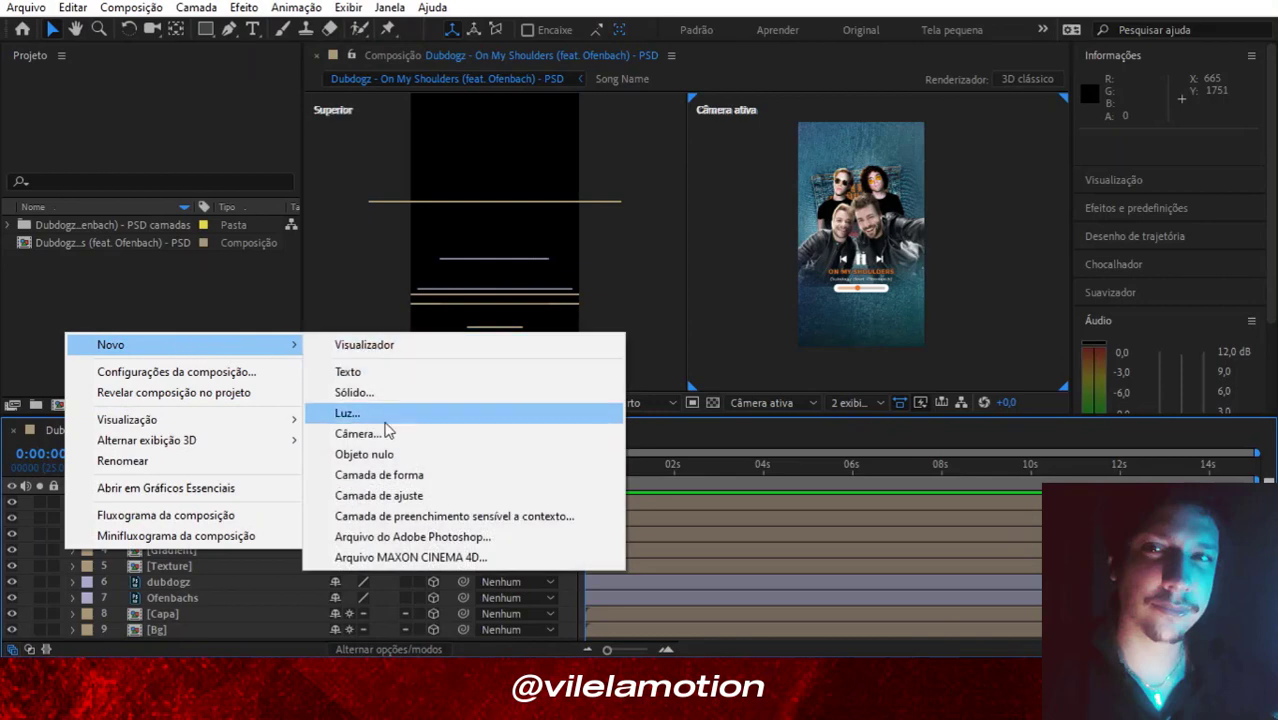
{"action": "left_click", "coordinate": [382, 434]}
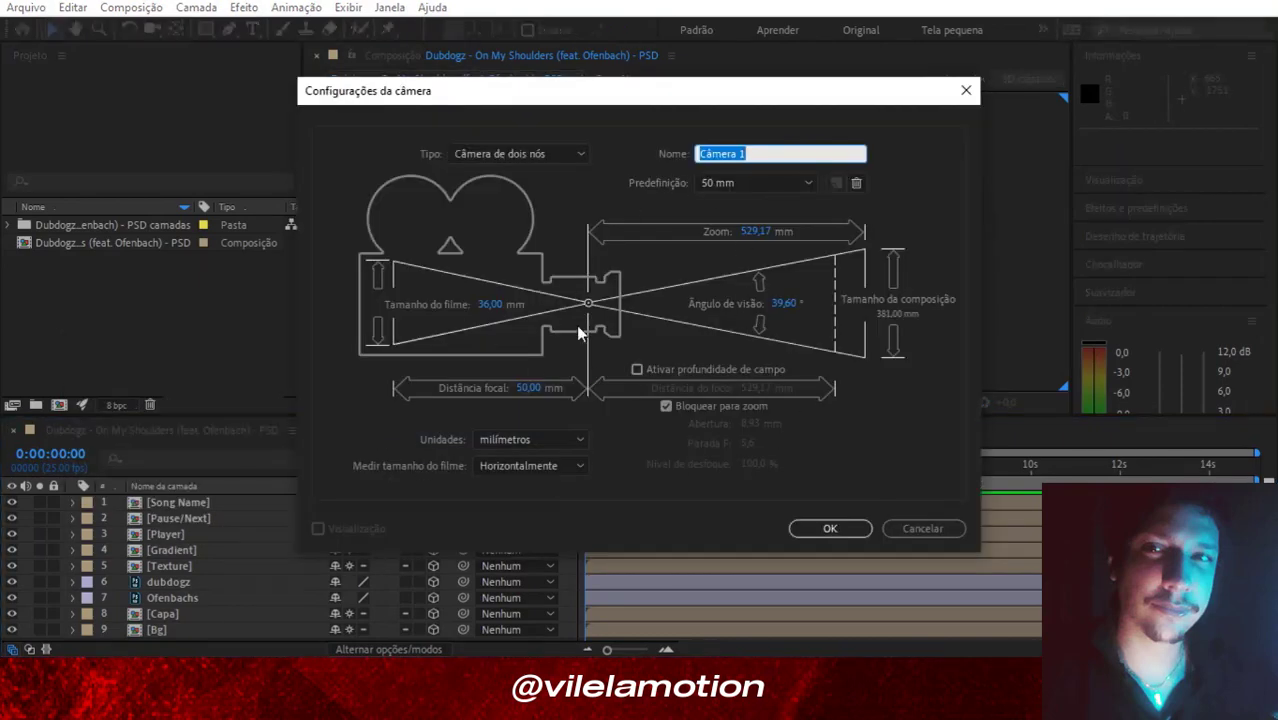
{"action": "left_click", "coordinate": [809, 186]}
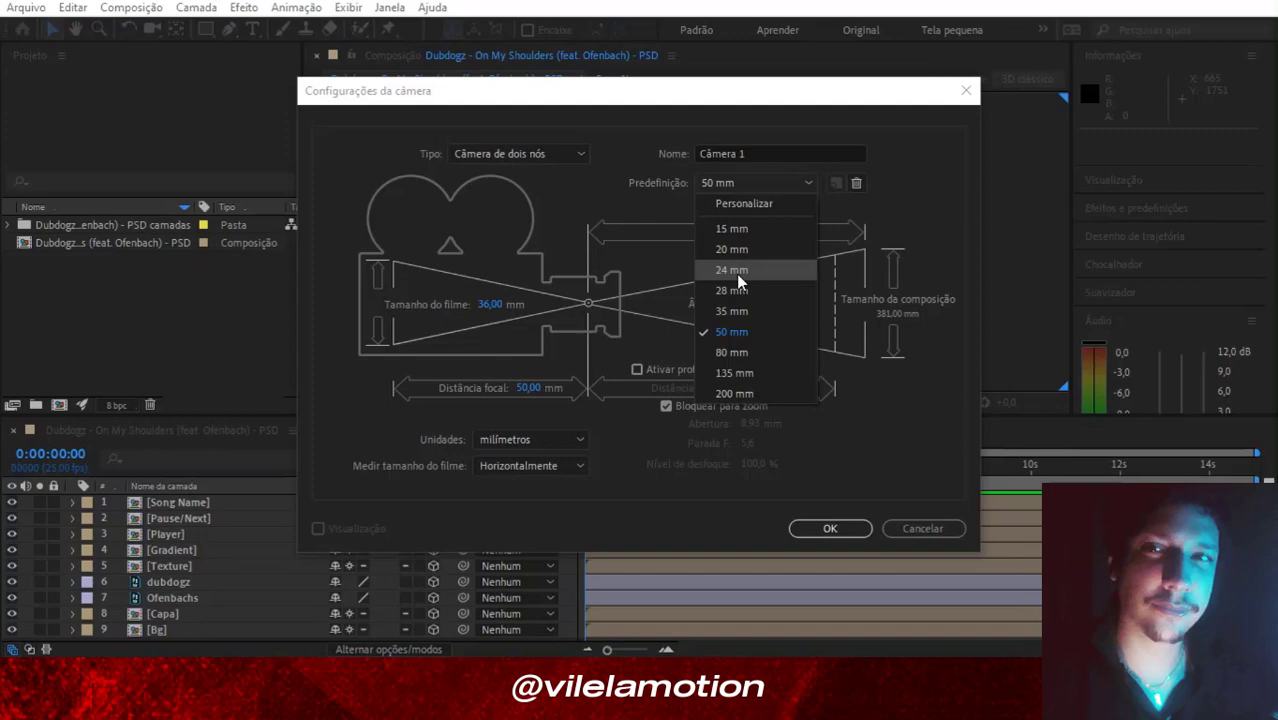
{"action": "left_click", "coordinate": [754, 334]}
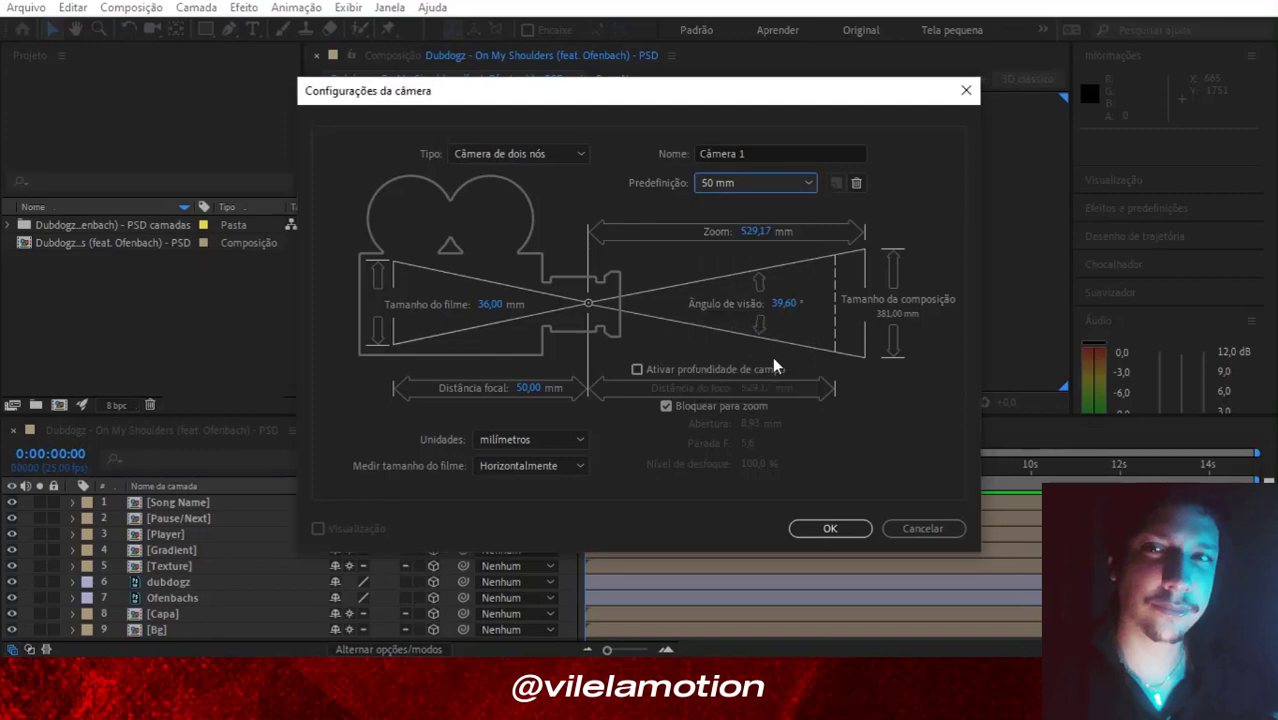
{"action": "left_click", "coordinate": [828, 529]}
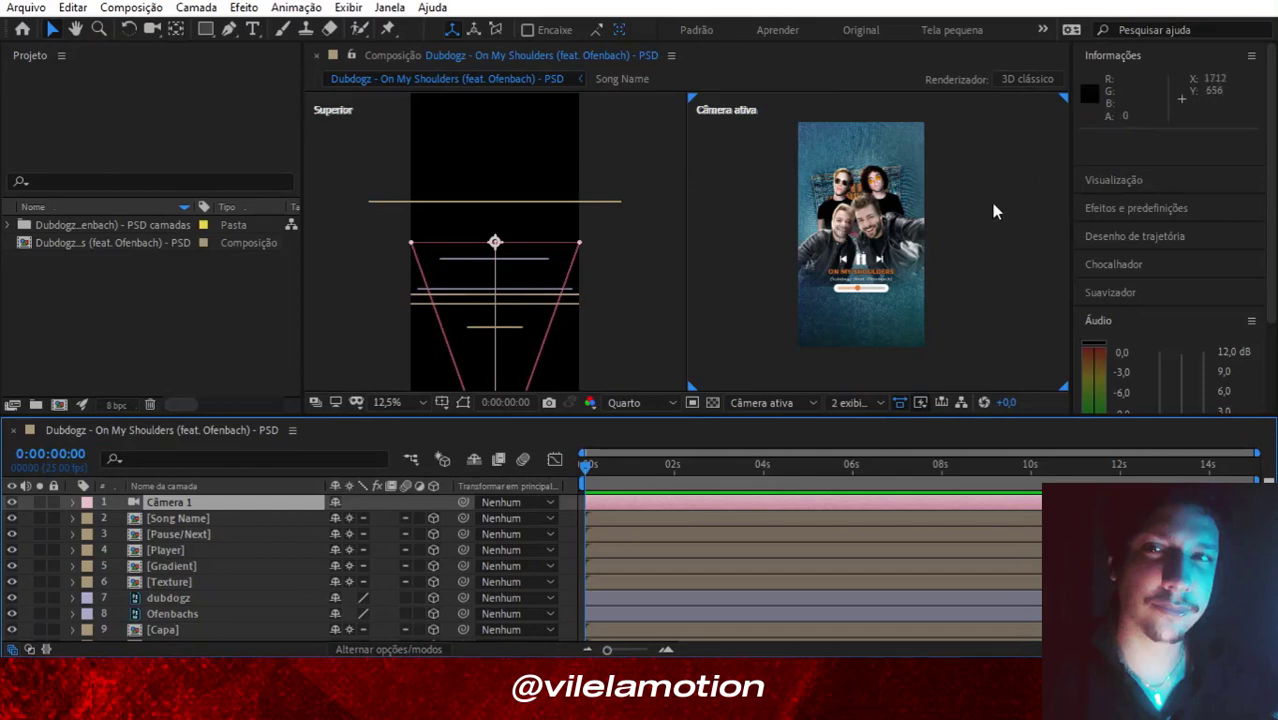
{"action": "key", "text": "c"}
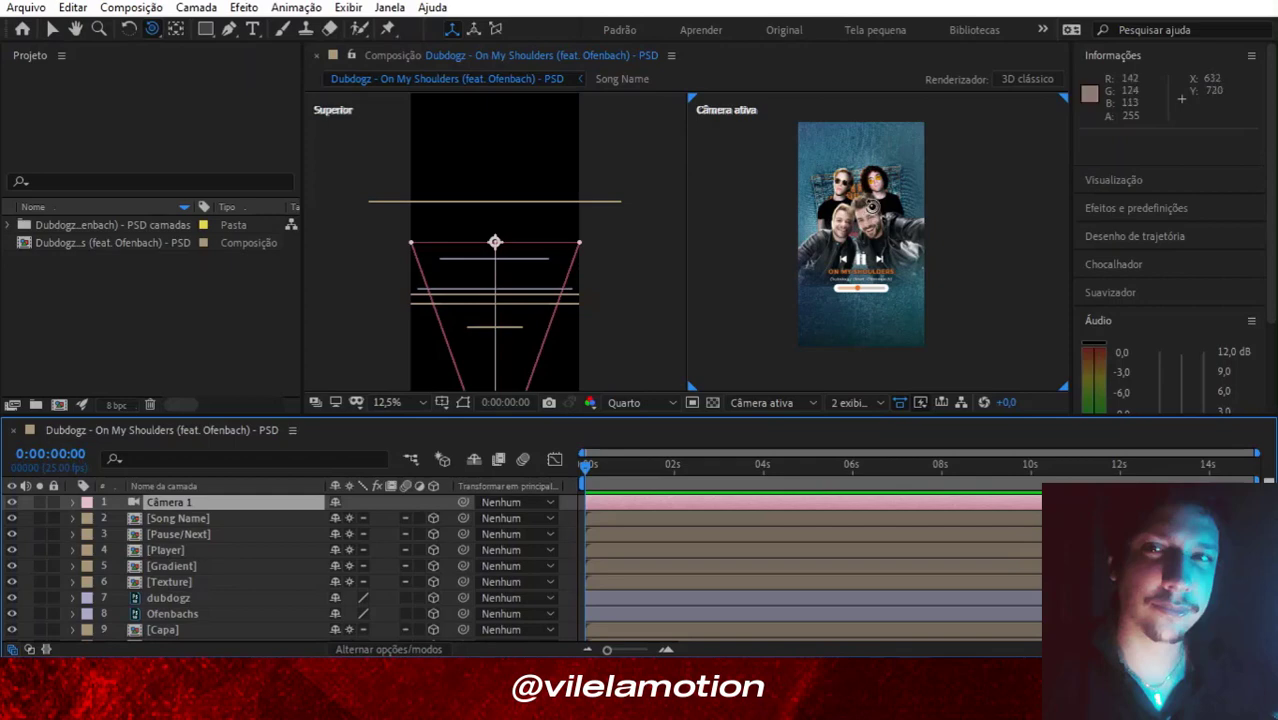
{"action": "key", "text": "period"}
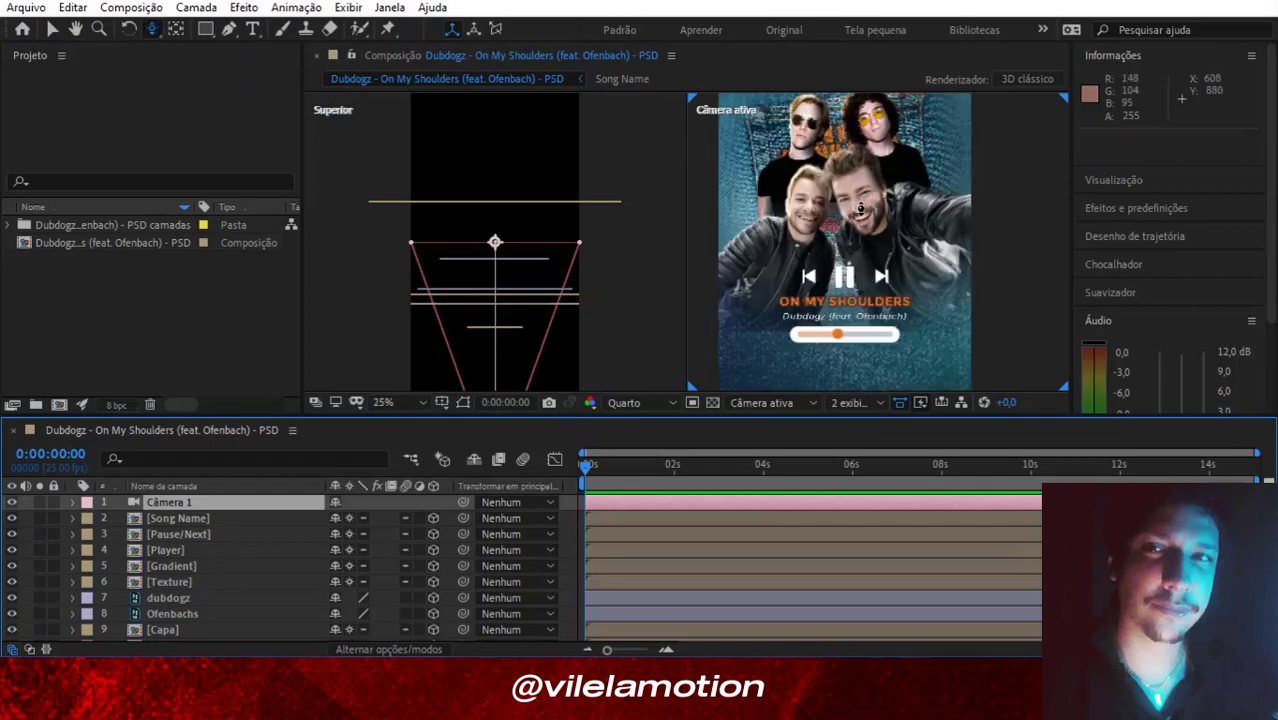
{"action": "key", "text": "c"}
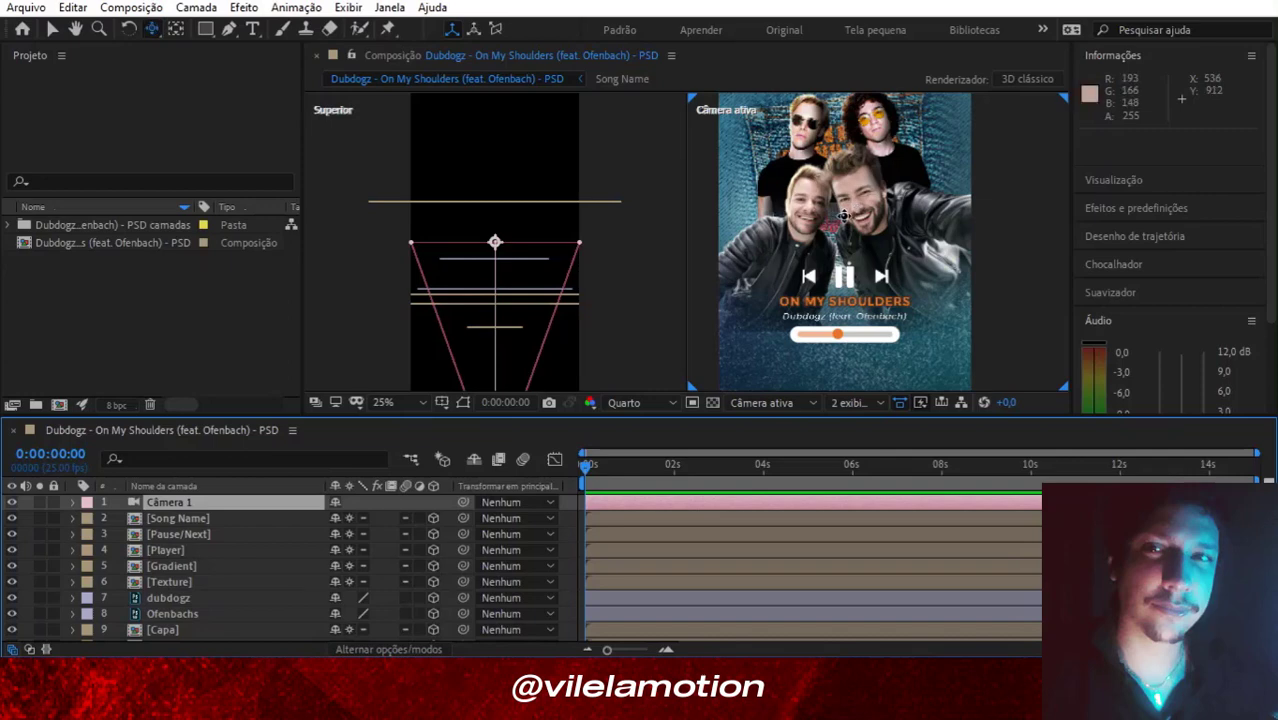
{"action": "key", "text": "comma"}
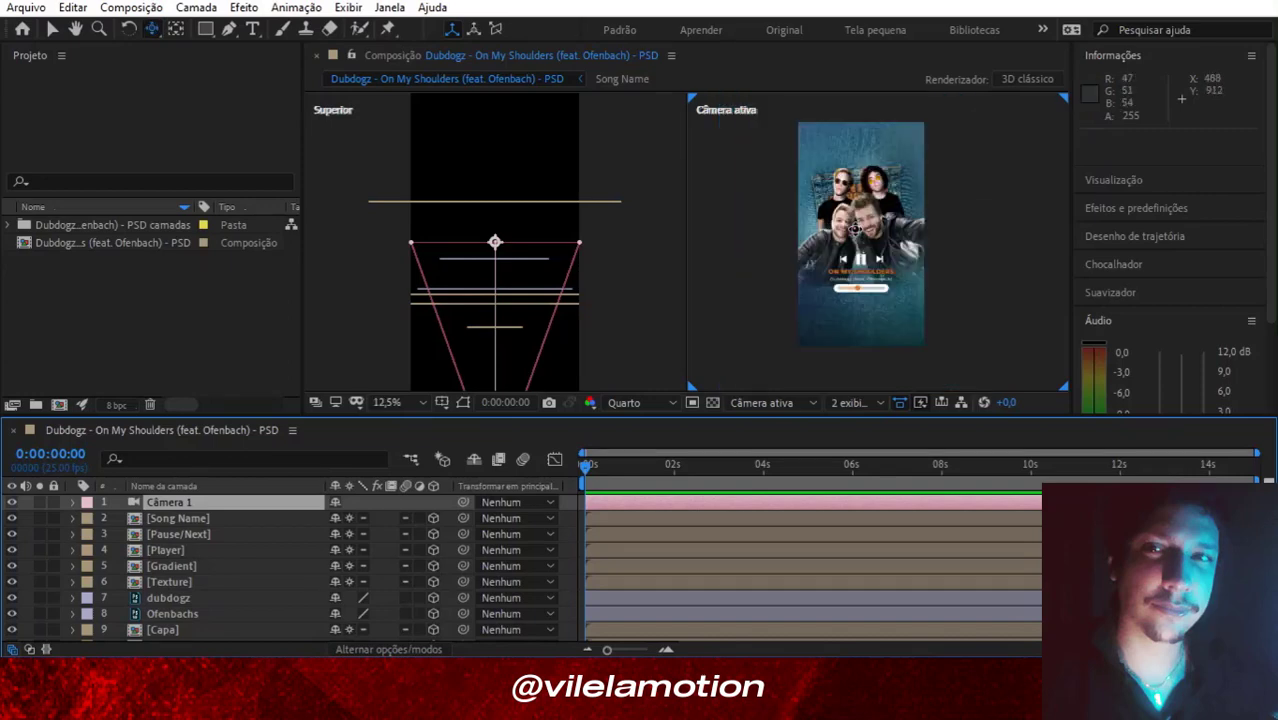
{"action": "mouse_move", "coordinate": [855, 226]}
{"action": "left_mouse_down"}
{"action": "mouse_move", "coordinate": [890, 206]}
{"action": "mouse_move", "coordinate": [752, 215]}
{"action": "left_mouse_up"}
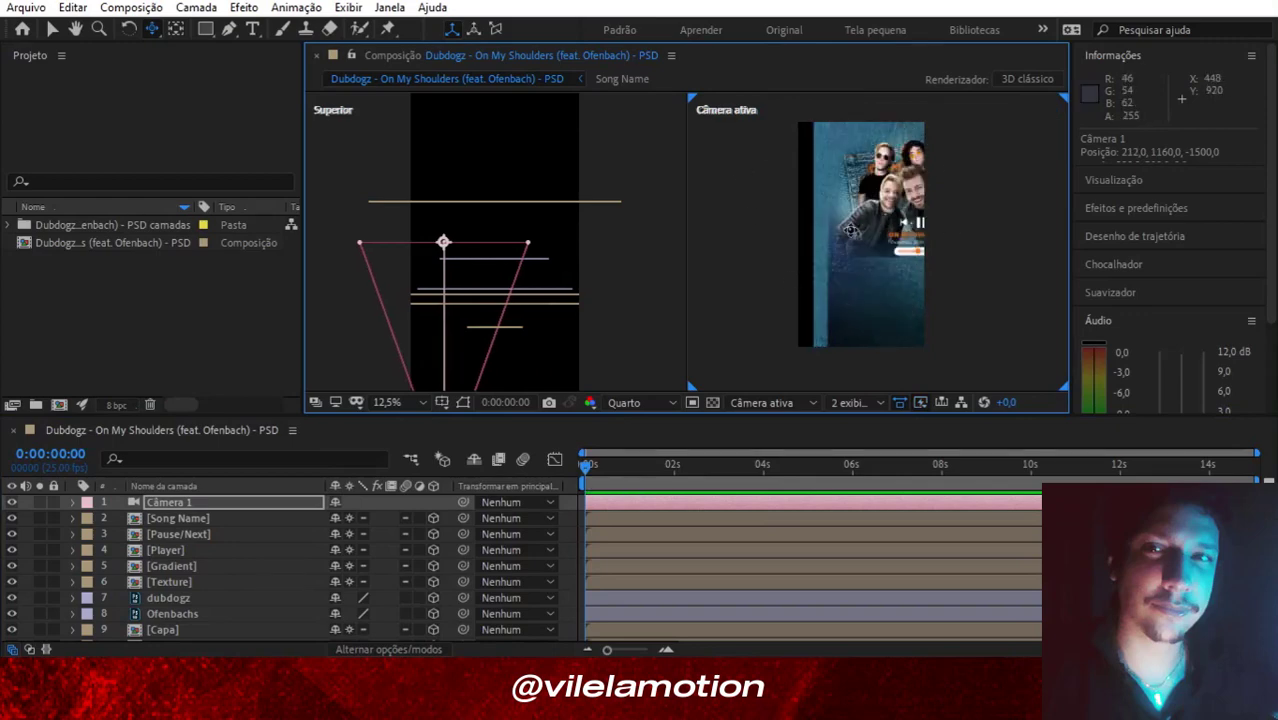
{"action": "key", "text": "ctrl+z"}
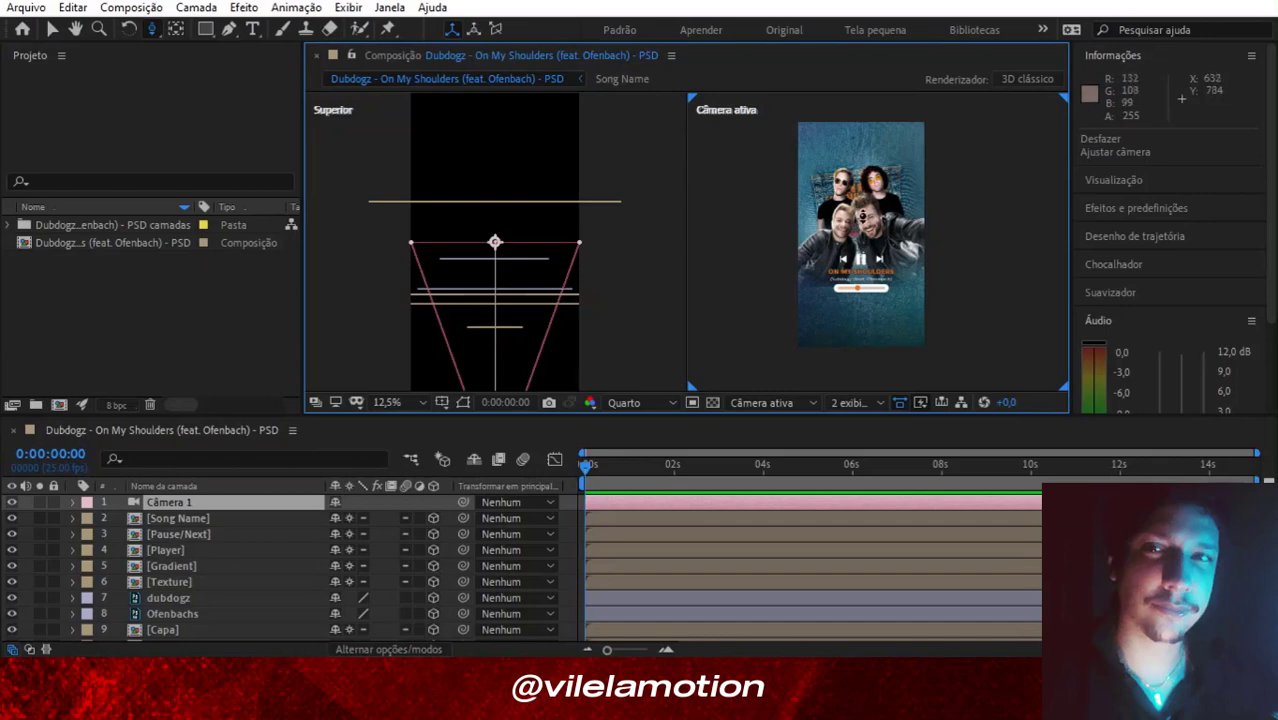
{"action": "left_click_drag", "start_coordinate": [857, 217], "coordinate": [863, 181]}
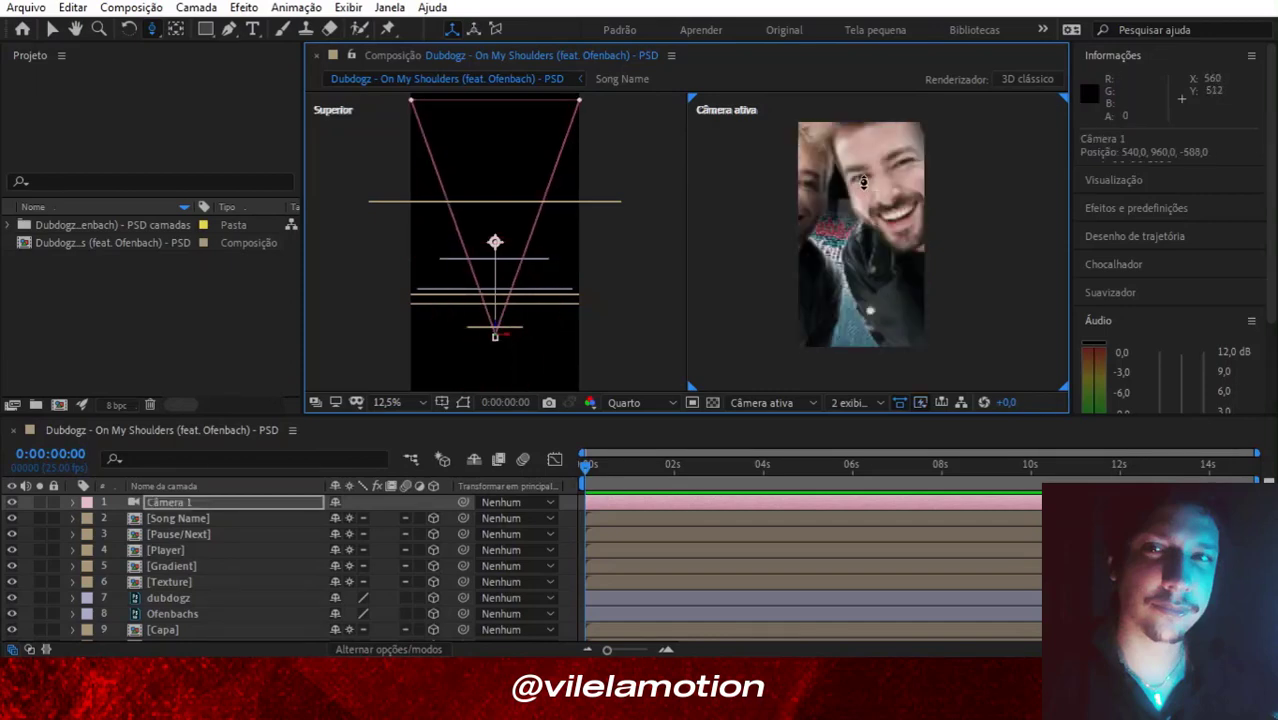
{"action": "left_click_drag", "start_coordinate": [863, 181], "coordinate": [865, 267]}
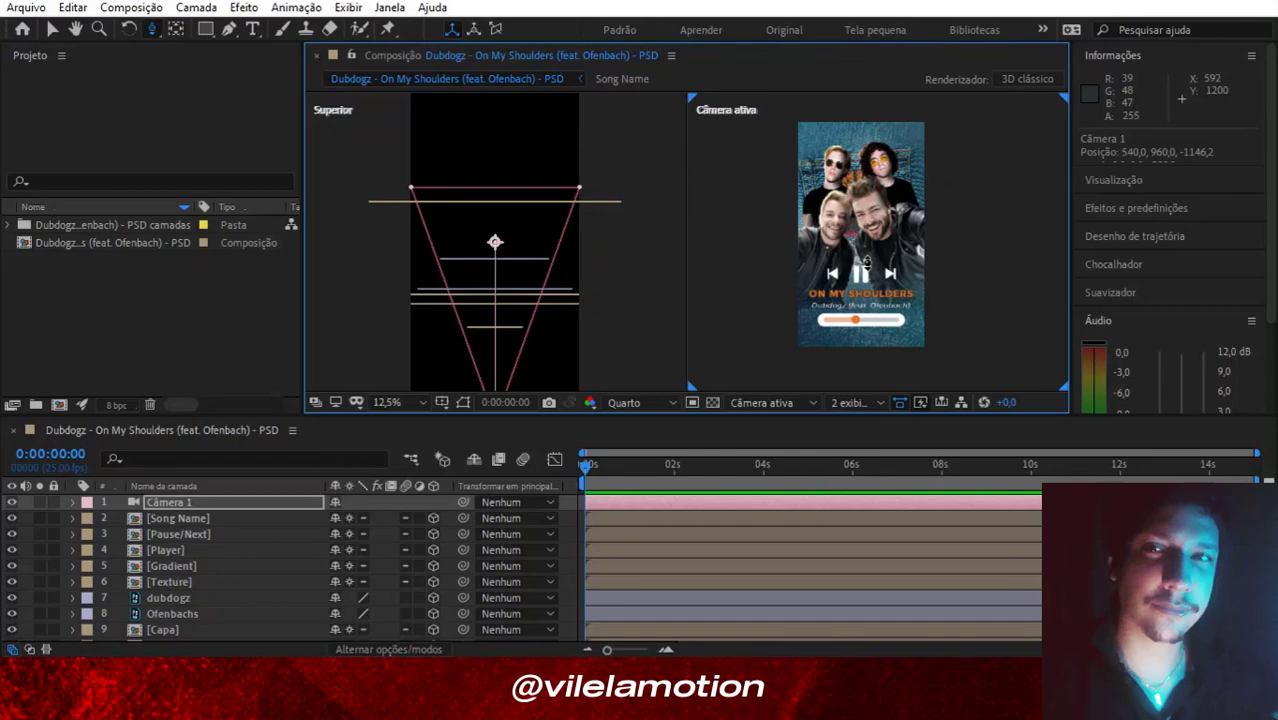
{"action": "left_click_drag", "start_coordinate": [864, 263], "coordinate": [240, 513]}
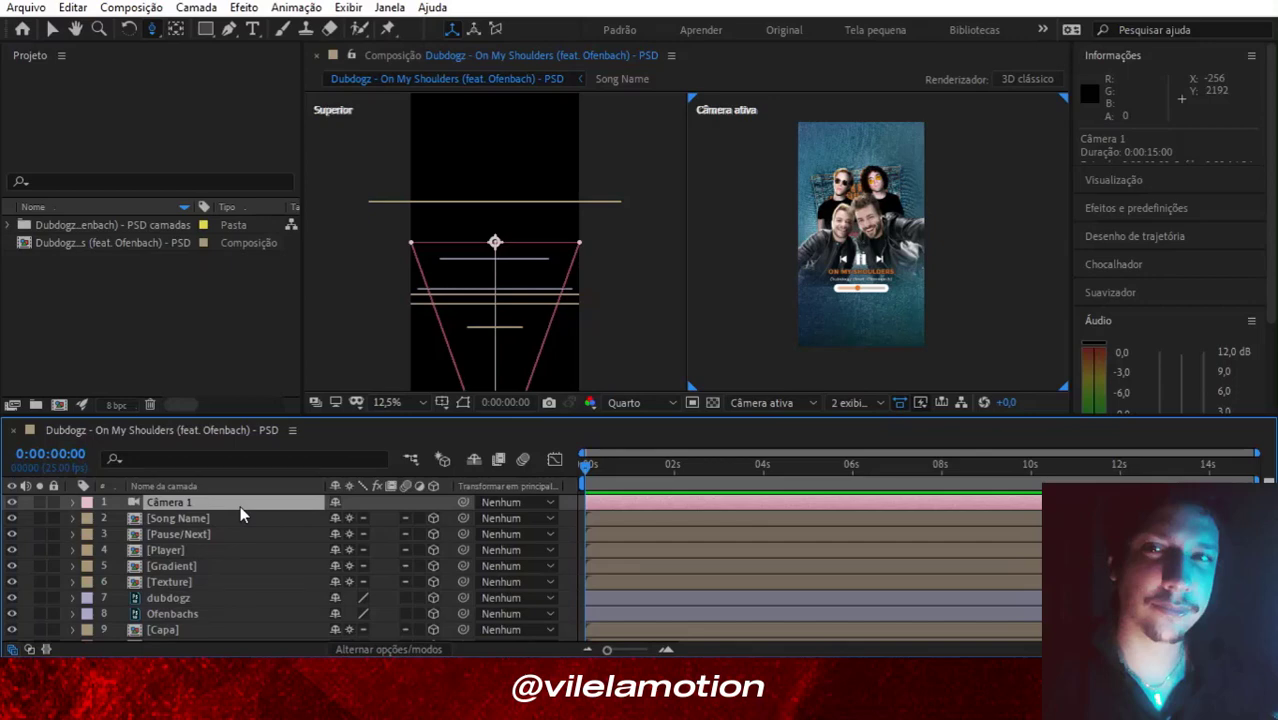
Show the camera's Posição and Ponto de interesse and start keyframing both.
{"action": "key", "text": "p"}
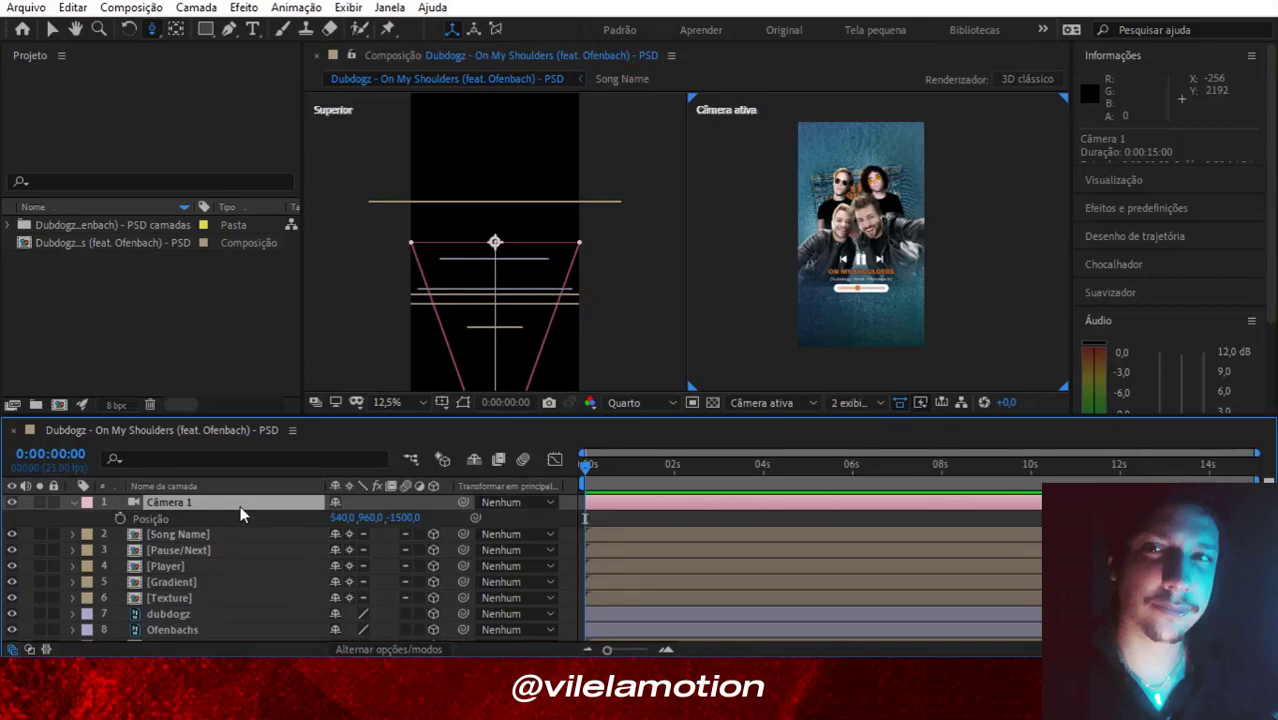
{"action": "key", "text": "shift+a"}
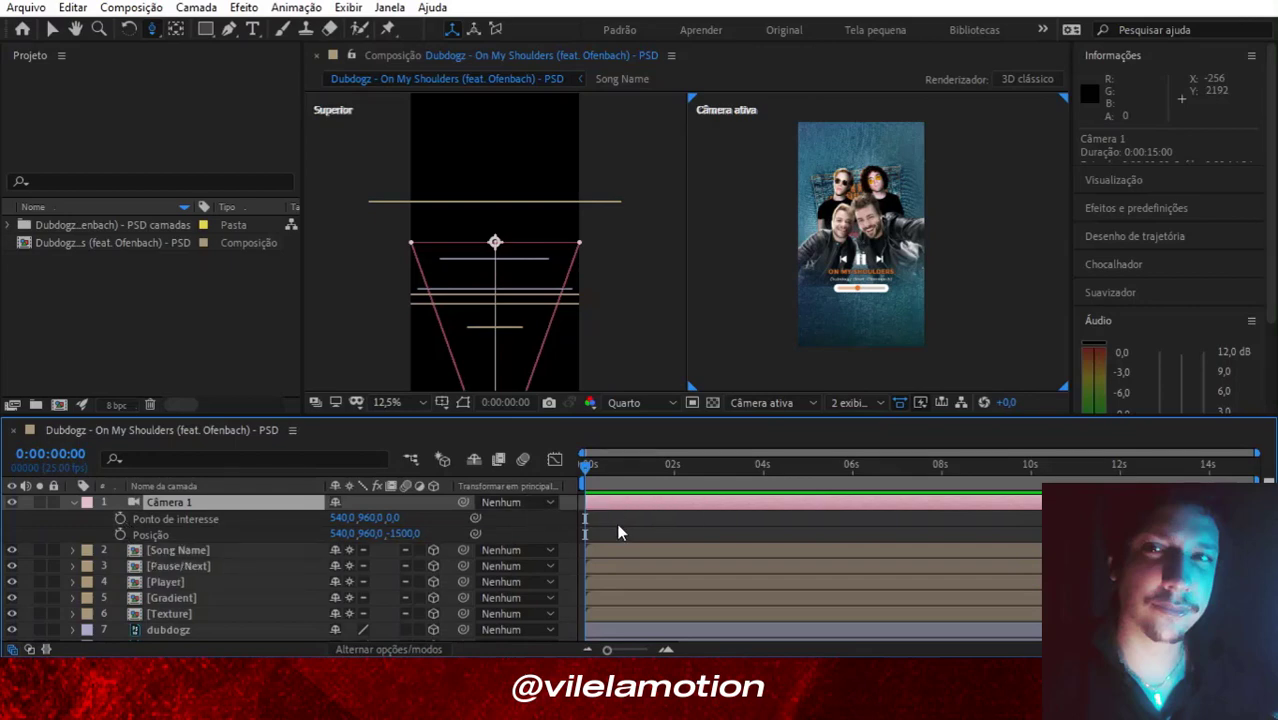
{"action": "left_click", "coordinate": [120, 519]}
{"action": "left_click", "coordinate": [120, 534]}
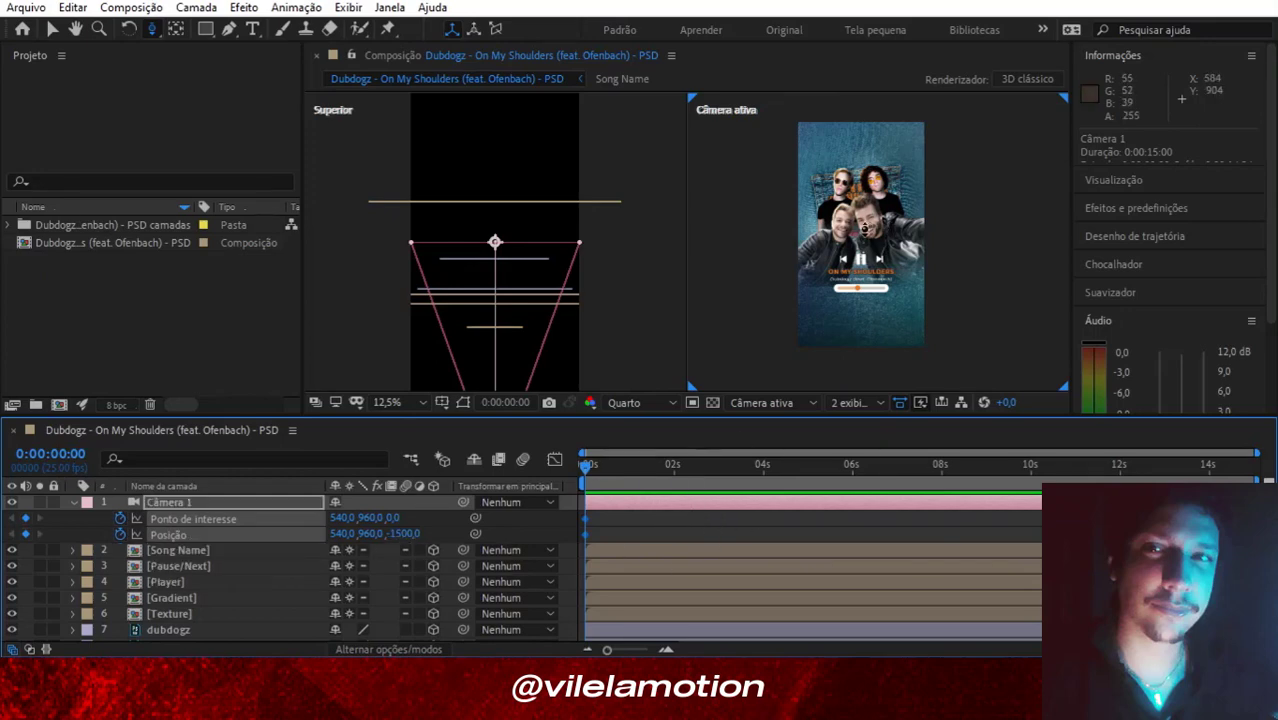
At 0:00:02:00, push the camera in to Z -156 and keyframe Ponto de interesse.
{"action": "left_click", "coordinate": [672, 466]}
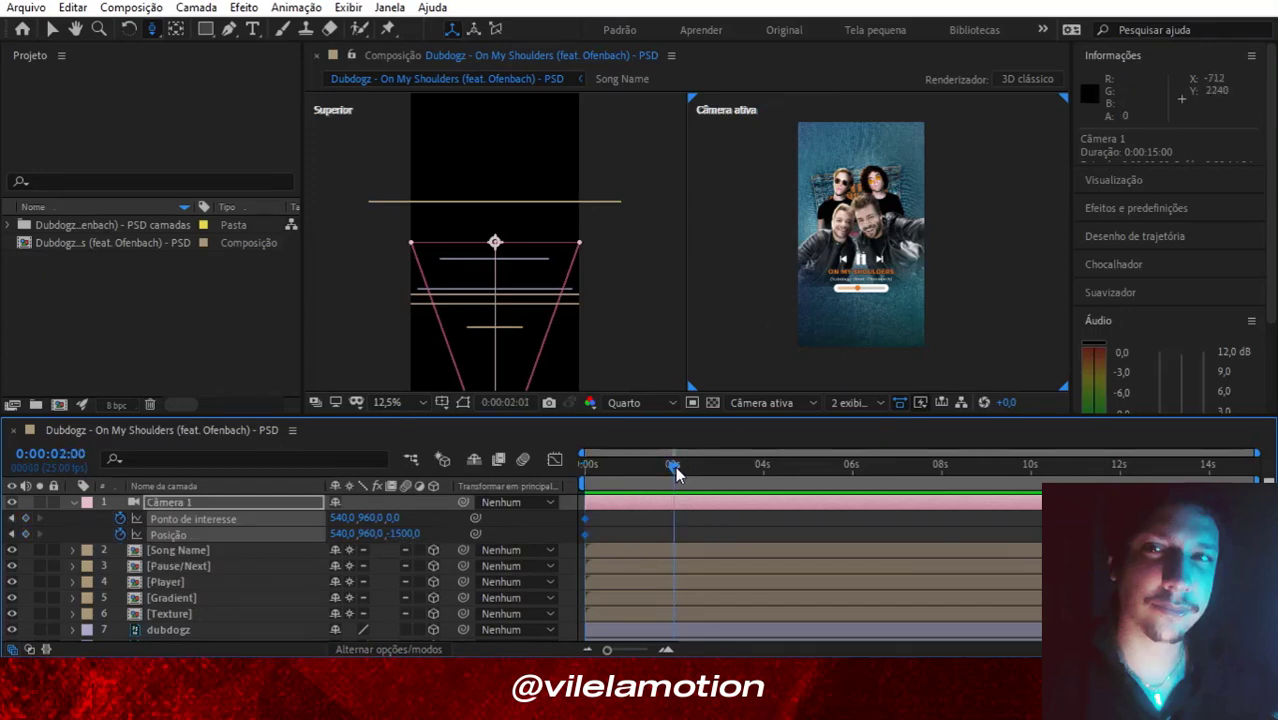
{"action": "left_click", "coordinate": [674, 467]}
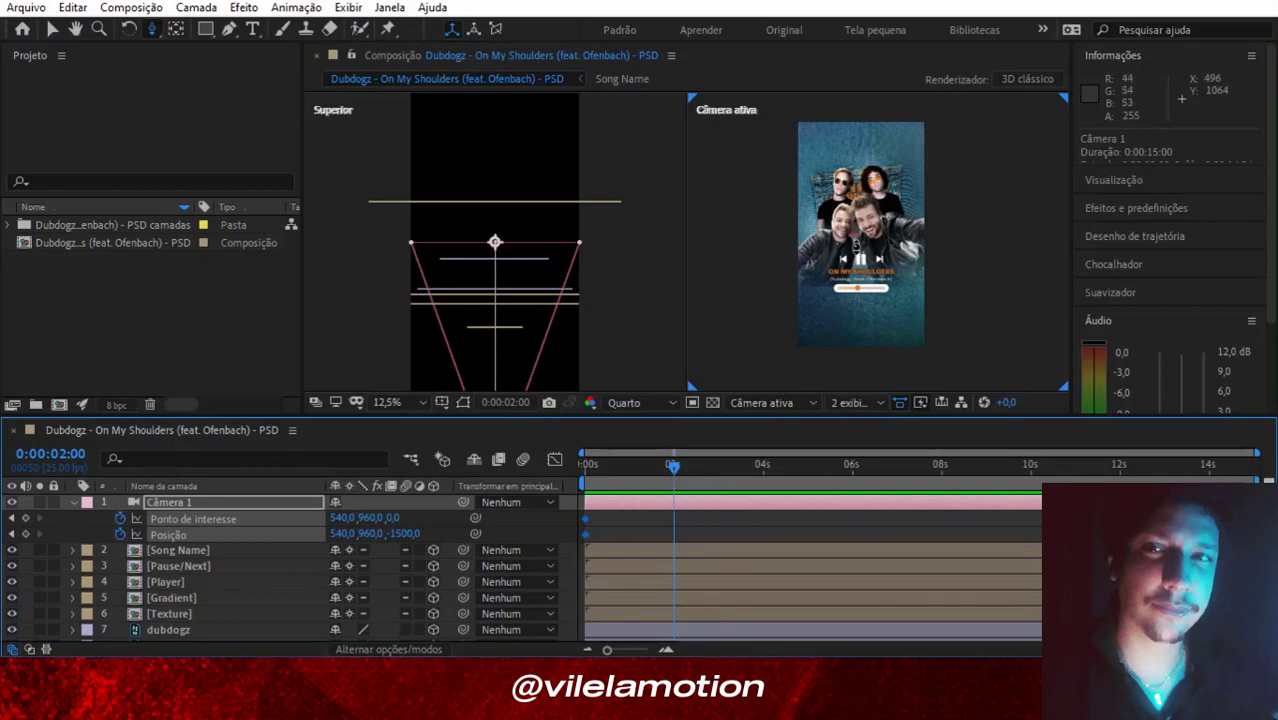
{"action": "left_click_drag", "start_coordinate": [856, 250], "coordinate": [852, 163]}
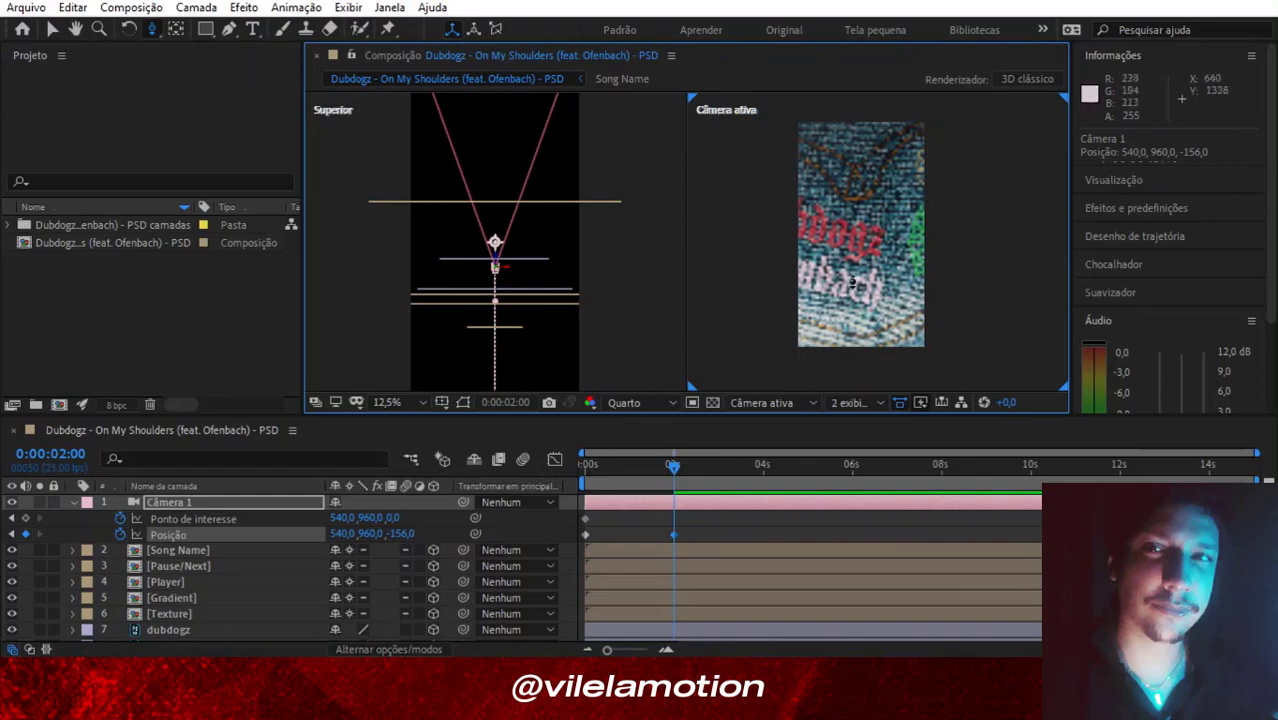
{"action": "left_click", "coordinate": [26, 518]}
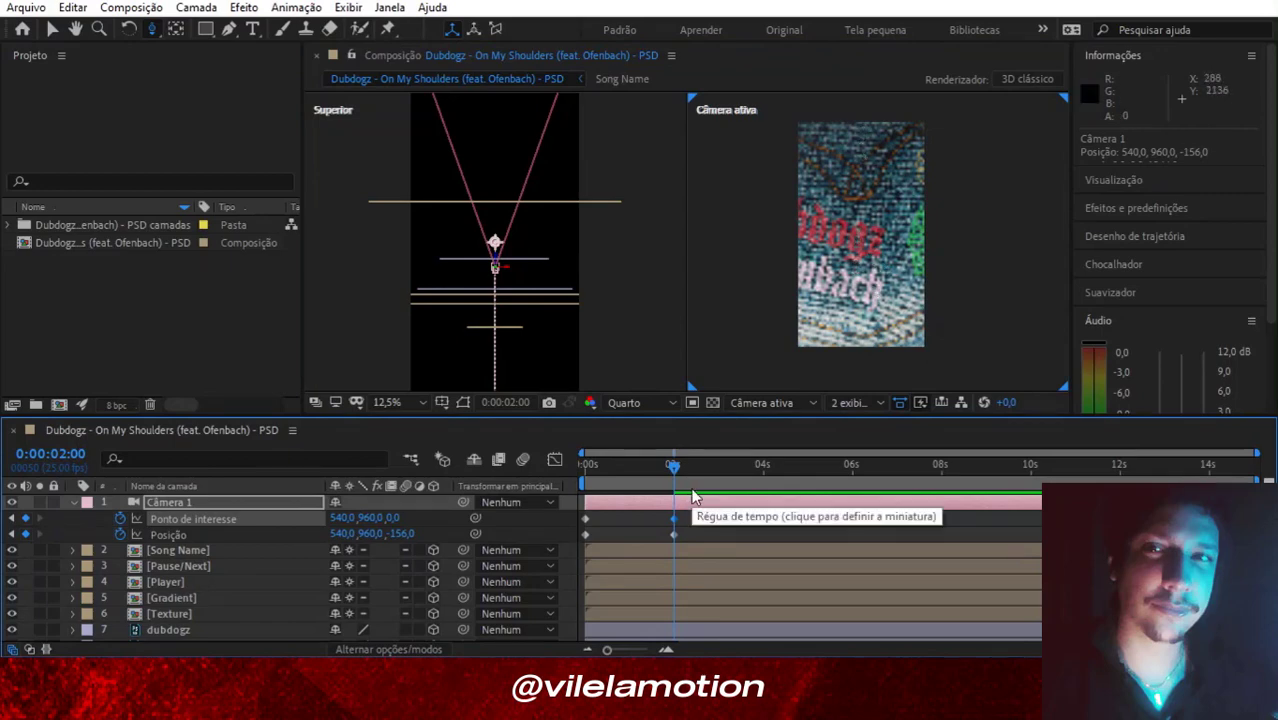
At 4 s, reset the camera's Posição to its default 540,960,-1500.
{"action": "left_click", "coordinate": [716, 480]}
{"action": "left_click_drag", "start_coordinate": [724, 485], "coordinate": [764, 485]}
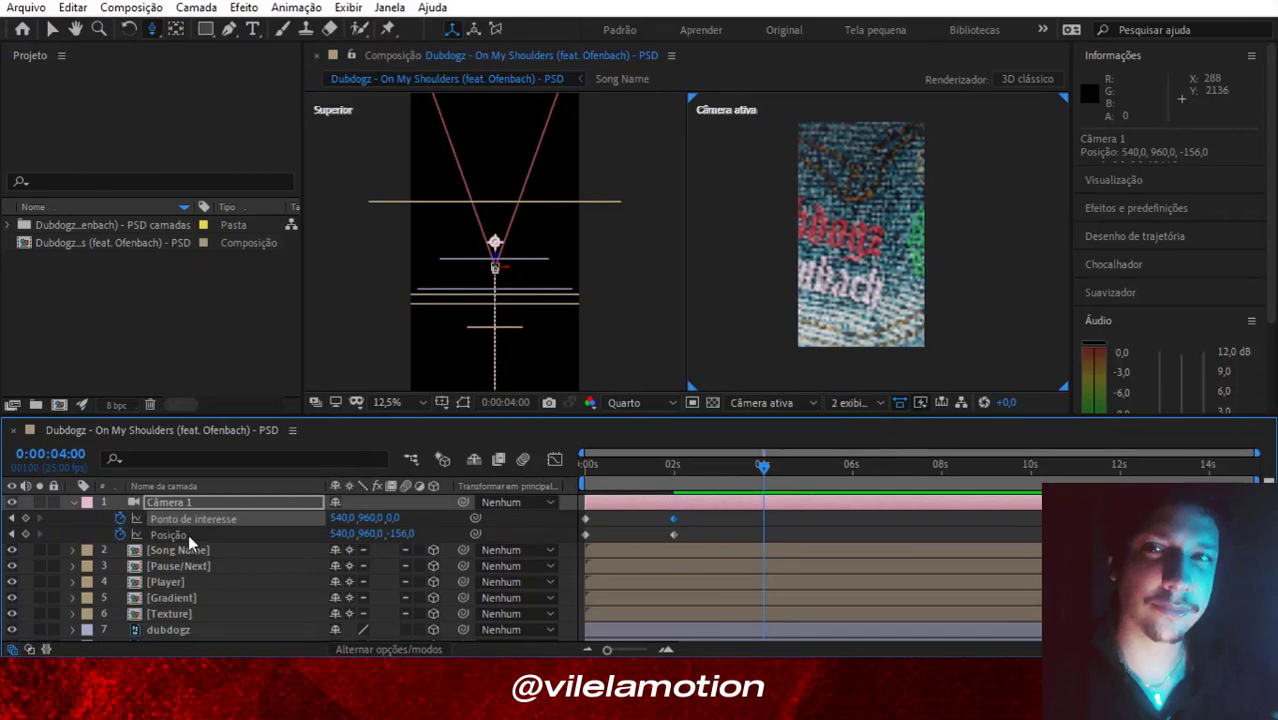
{"action": "right_click", "coordinate": [211, 521]}
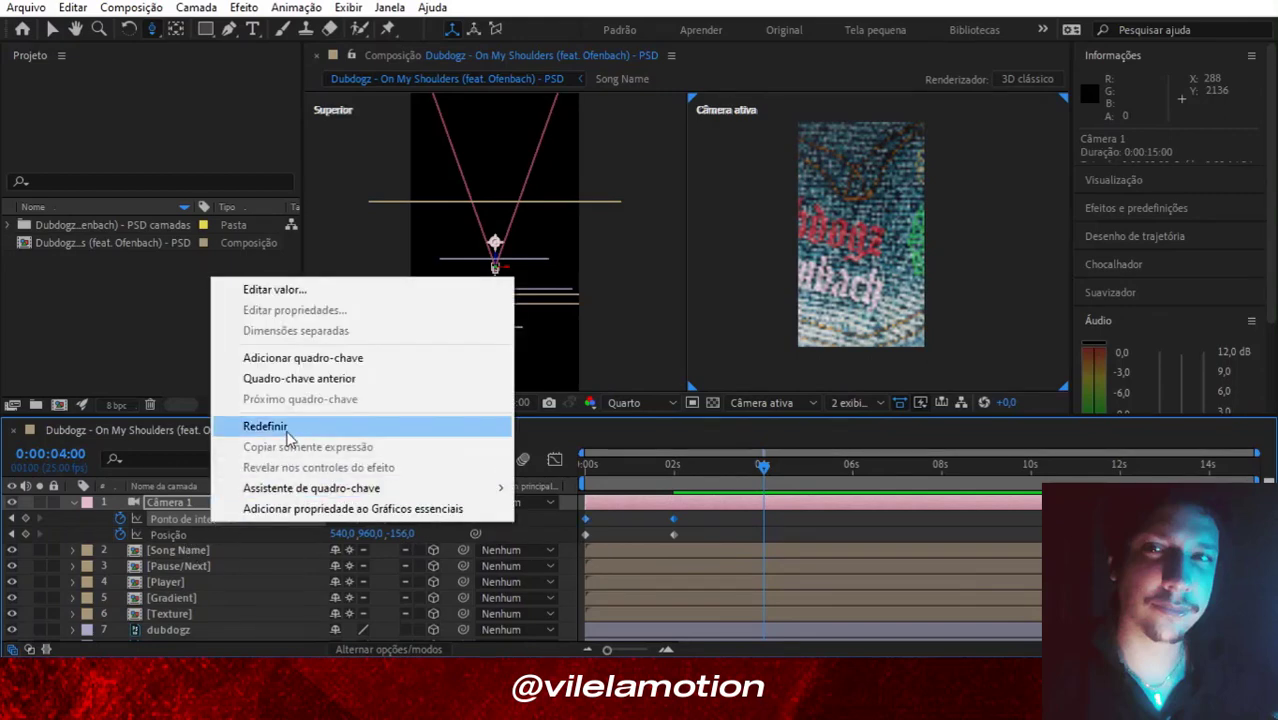
{"action": "left_click", "coordinate": [287, 428]}
{"action": "left_click", "coordinate": [209, 538]}
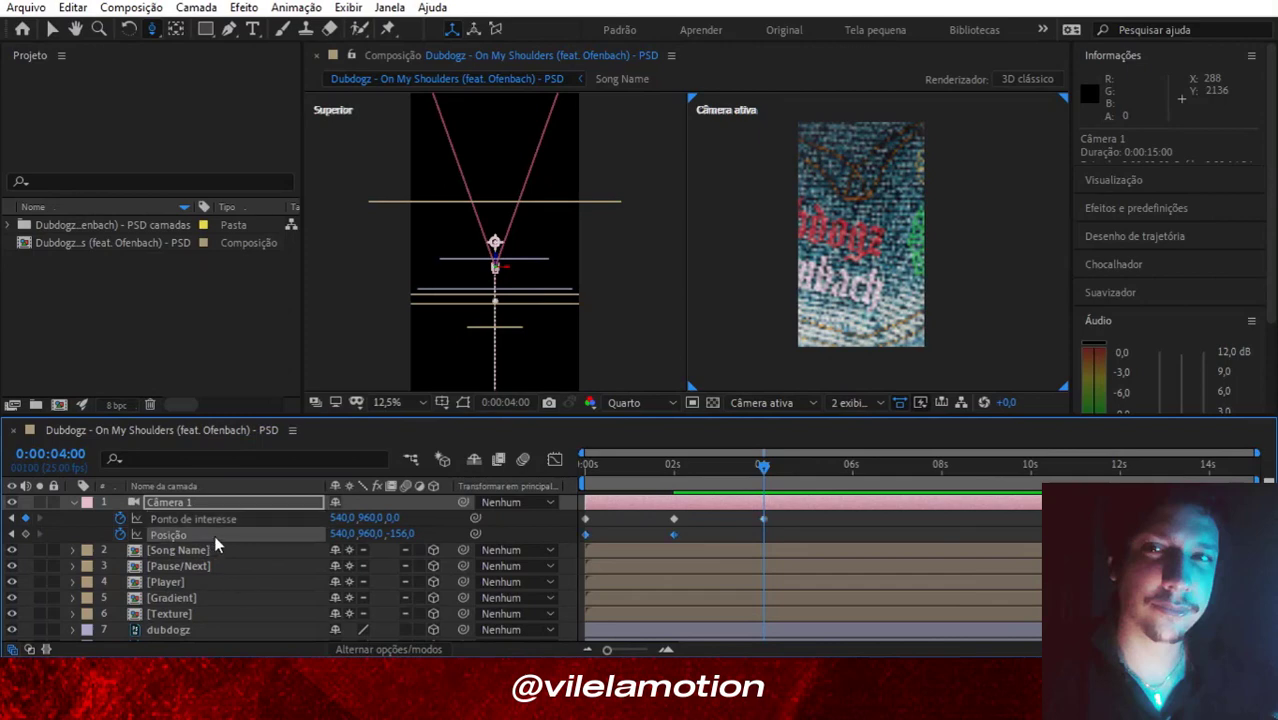
{"action": "right_click", "coordinate": [214, 537]}
{"action": "left_click", "coordinate": [285, 445]}
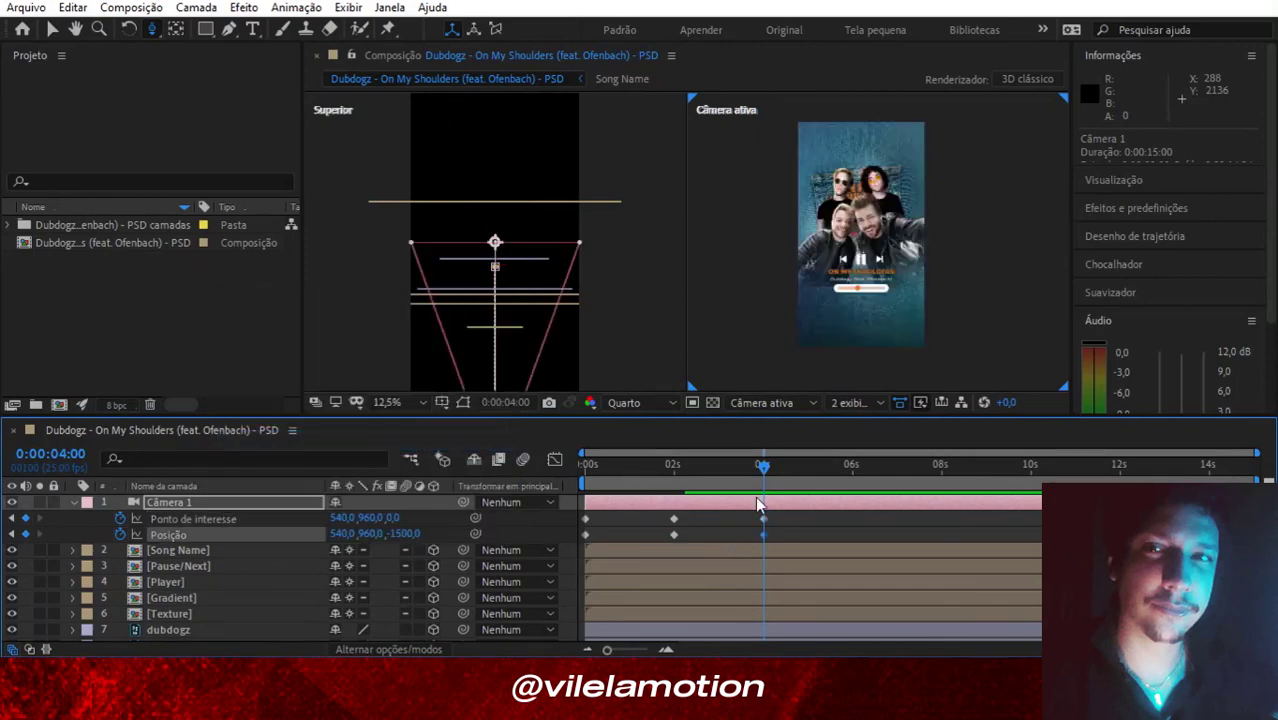
Preview the camera move, then select and delete all Câmera 1 keyframes at 0, 2 and 4 s.
{"action": "key", "text": "space"}
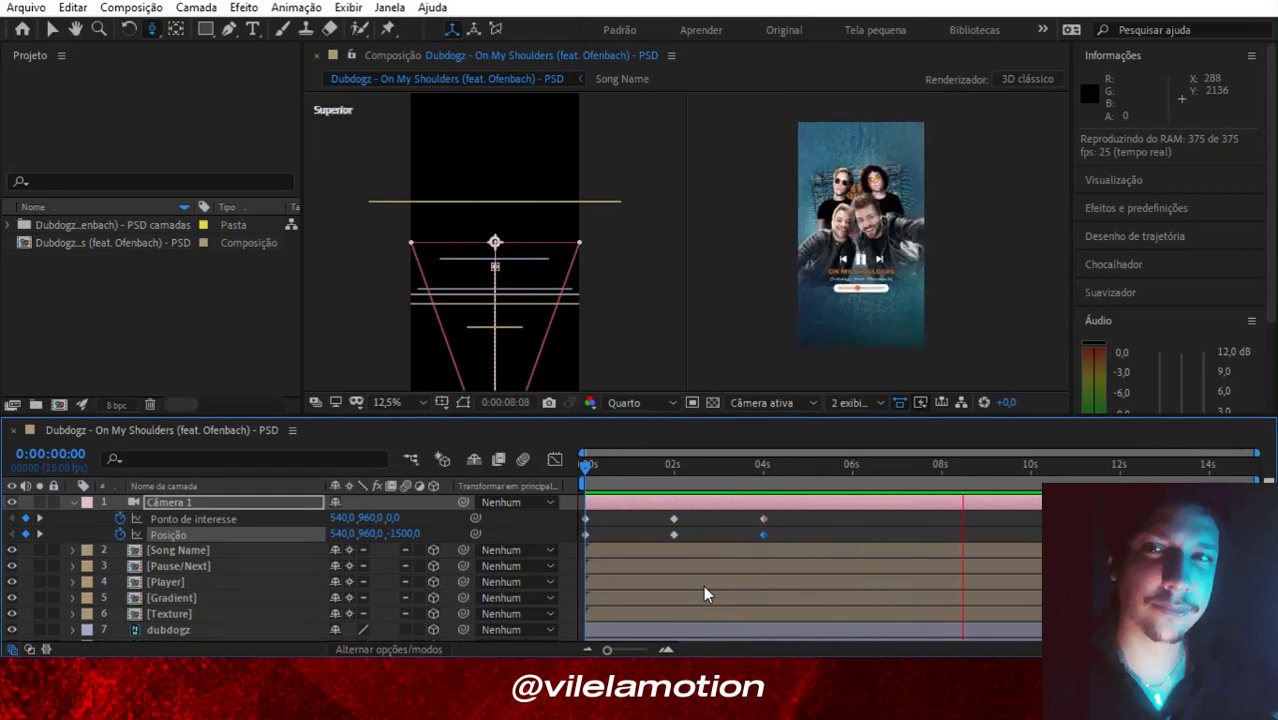
{"action": "left_click_drag", "start_coordinate": [799, 514], "coordinate": [607, 549]}
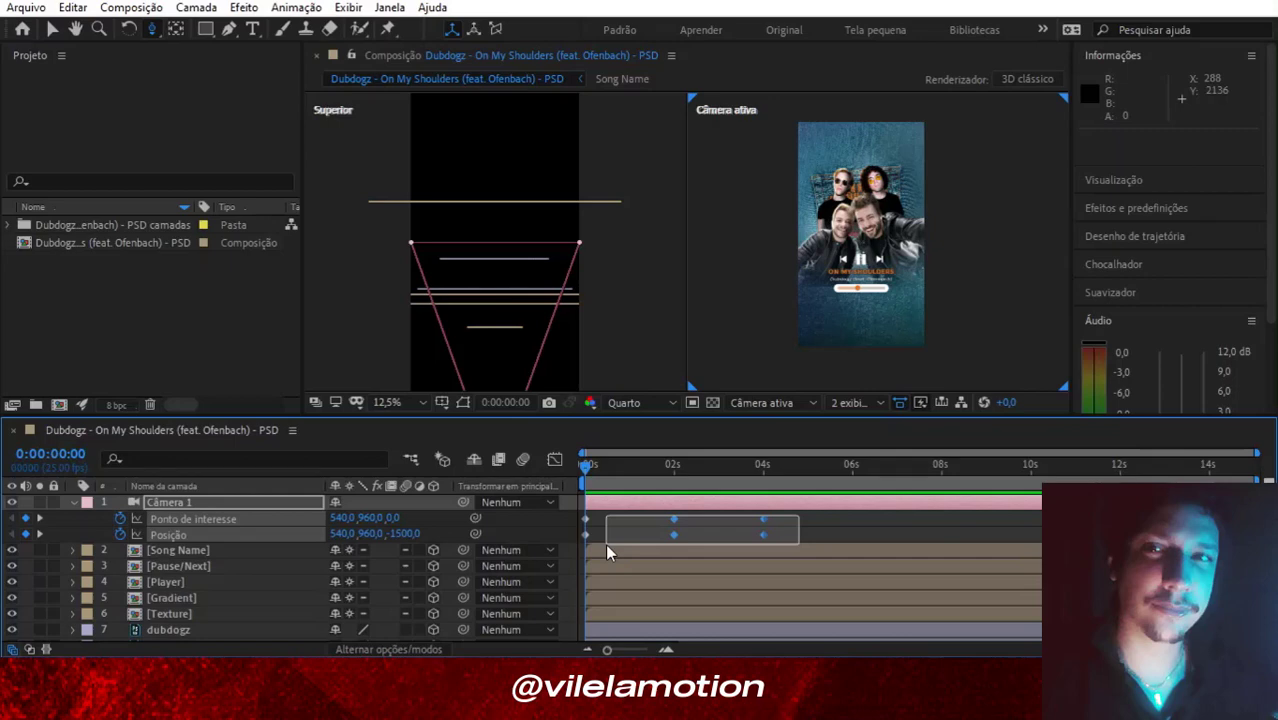
{"action": "left_click_drag", "start_coordinate": [589, 543], "coordinate": [583, 536]}
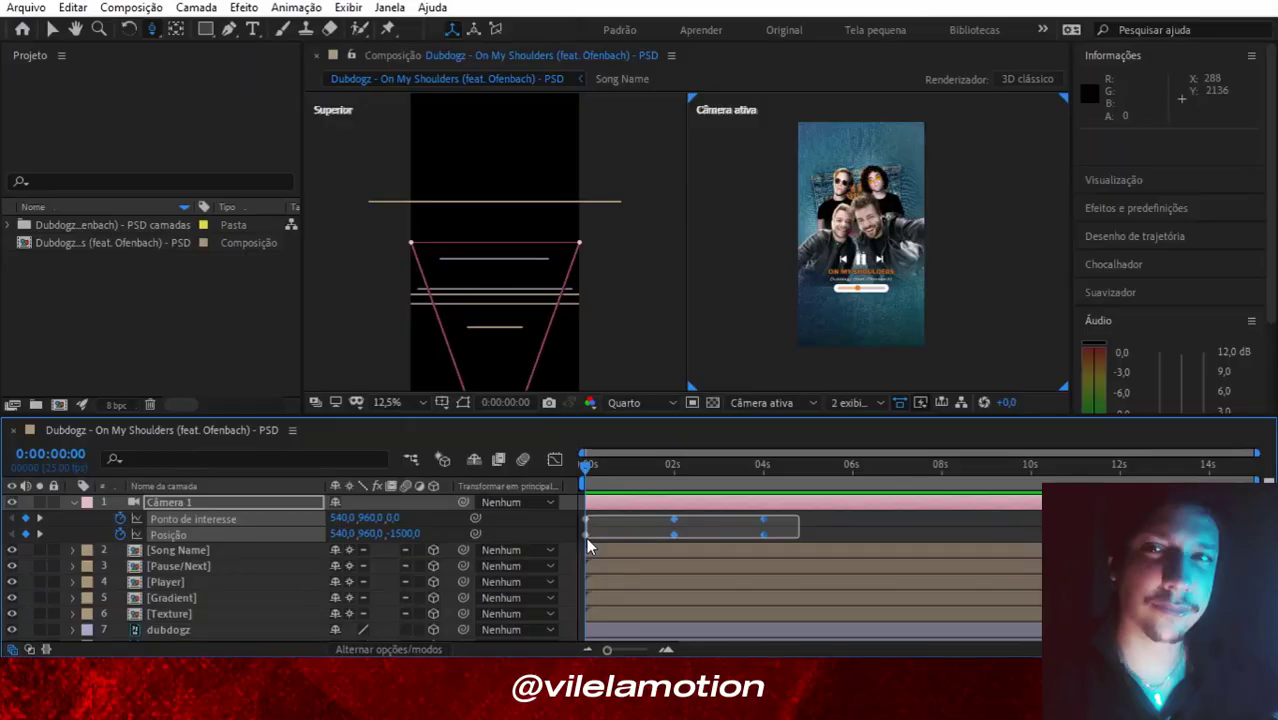
{"action": "left_click_drag", "start_coordinate": [587, 541], "coordinate": [581, 541]}
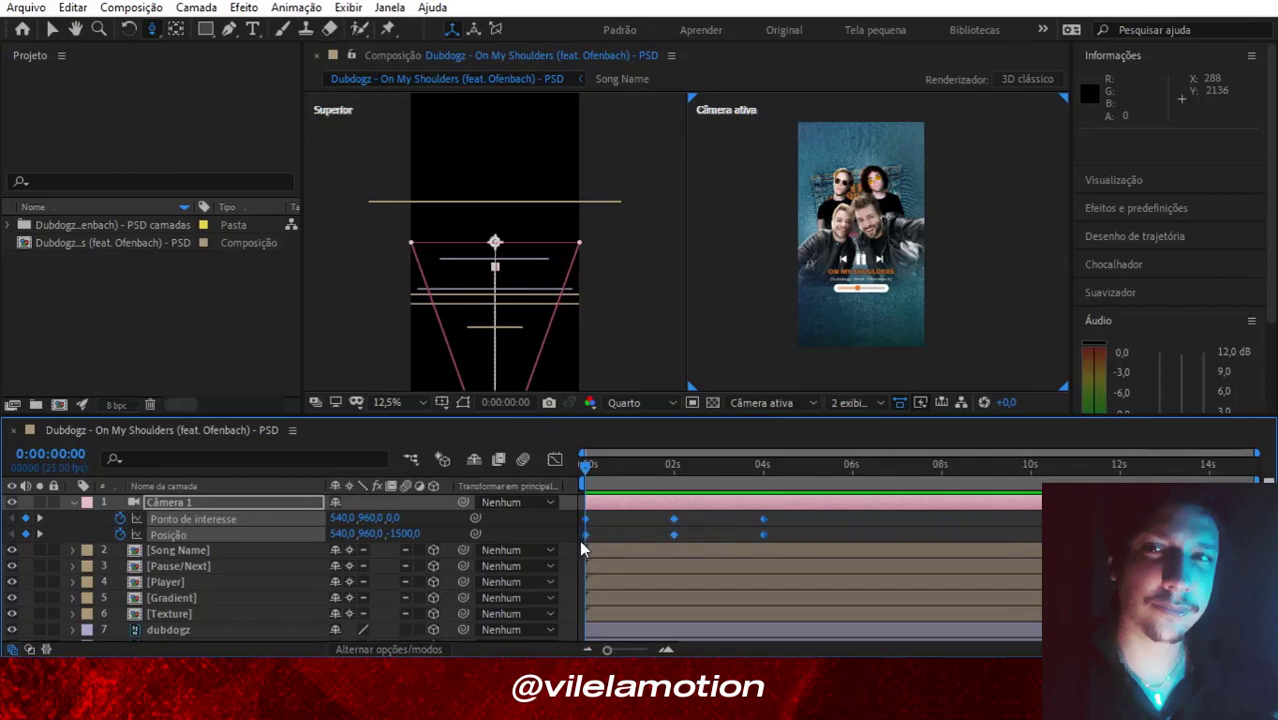
{"action": "key", "text": "Delete"}
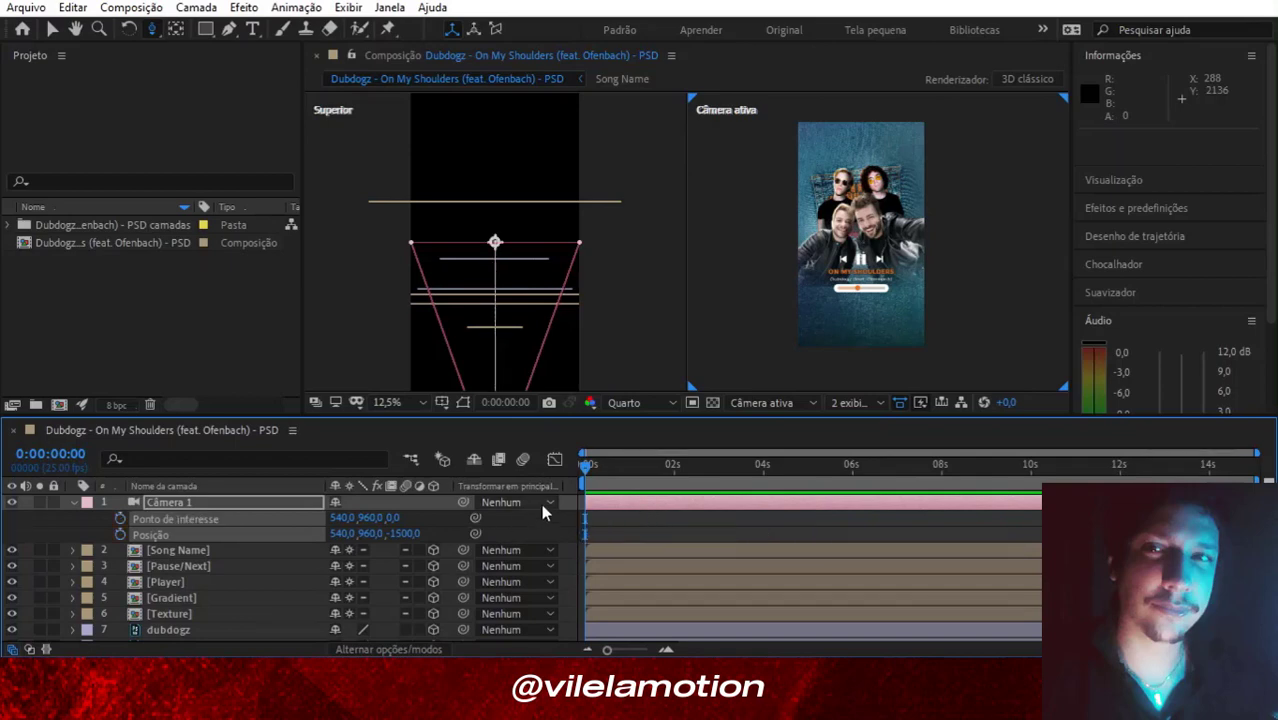
Create a null object Nulo 1, switch it to 3D, and pick-whip Câmera 1 to it.
{"action": "right_click", "coordinate": [34, 528]}
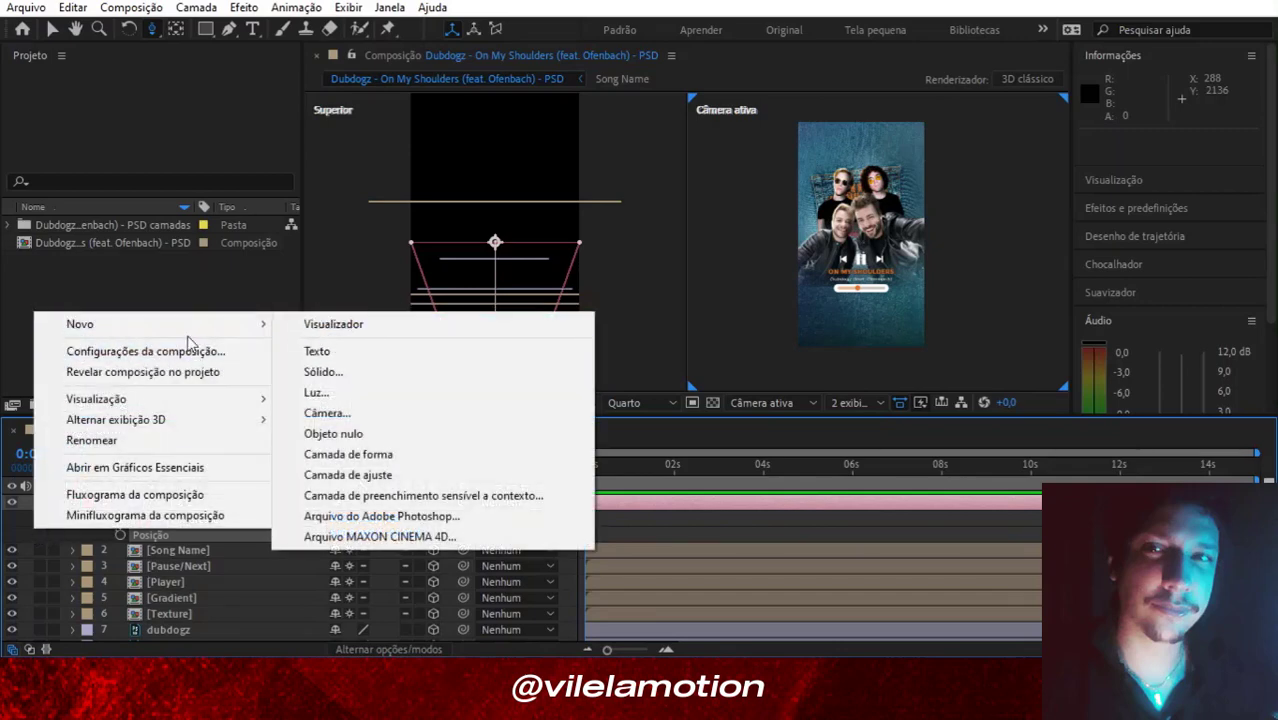
{"action": "mouse_move", "coordinate": [130, 324]}
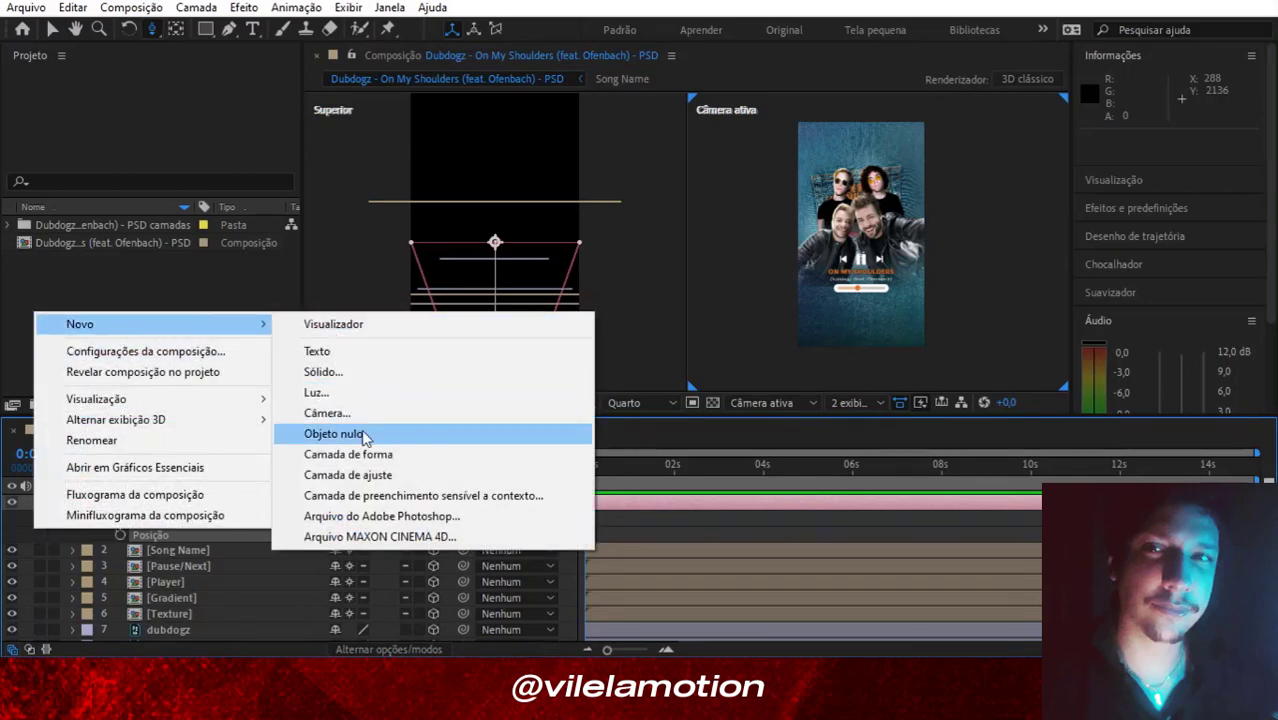
{"action": "left_click", "coordinate": [330, 431]}
{"action": "right_click", "coordinate": [174, 506]}
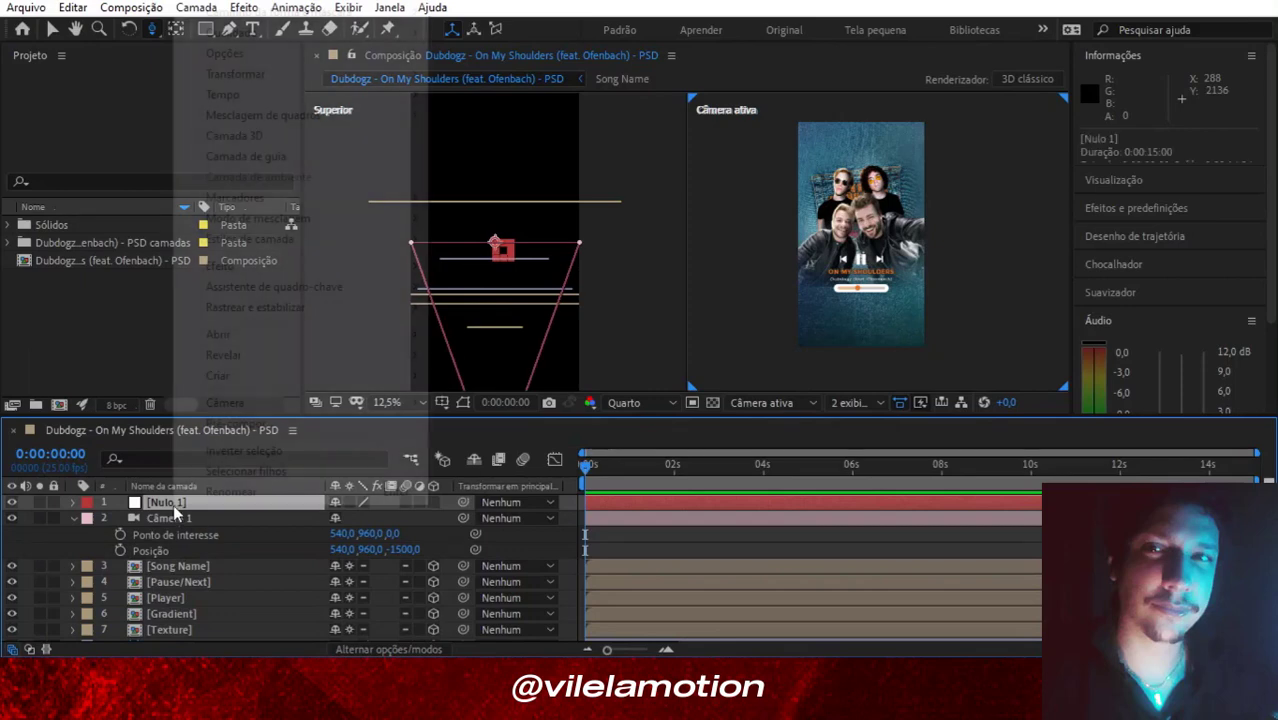
{"action": "left_click", "coordinate": [71, 543]}
{"action": "left_click", "coordinate": [176, 501]}
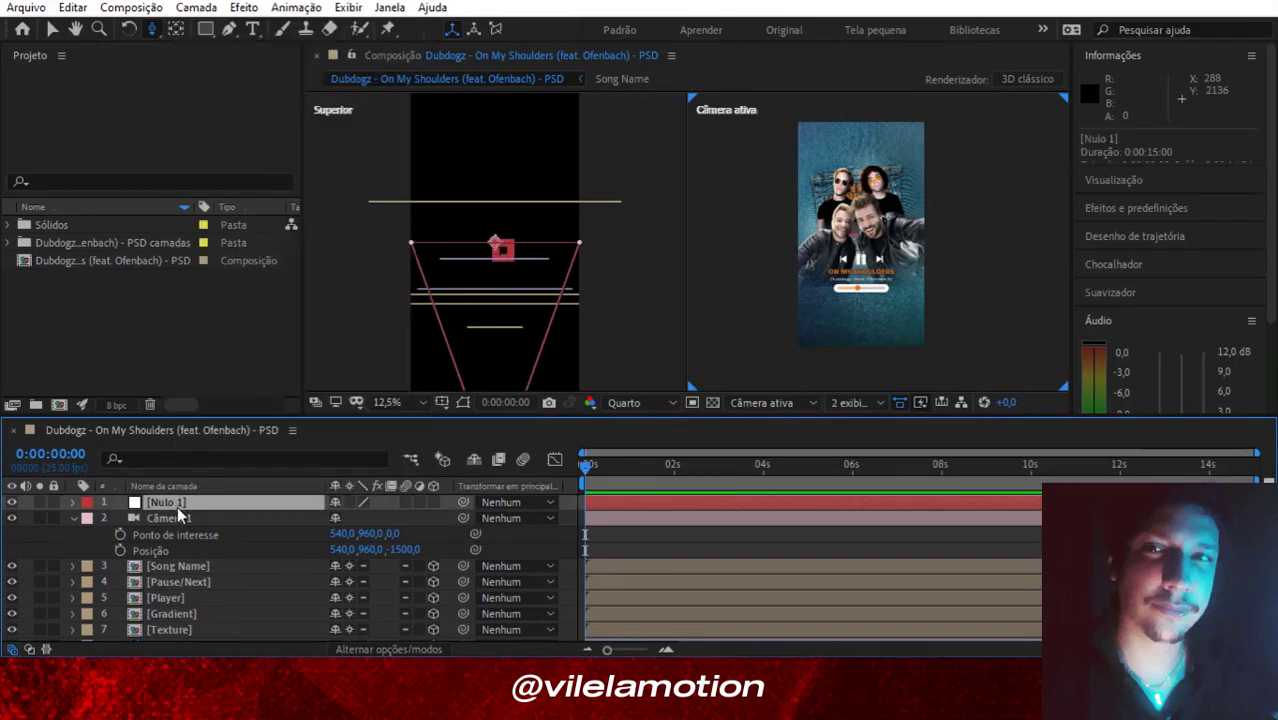
{"action": "left_click", "coordinate": [433, 502]}
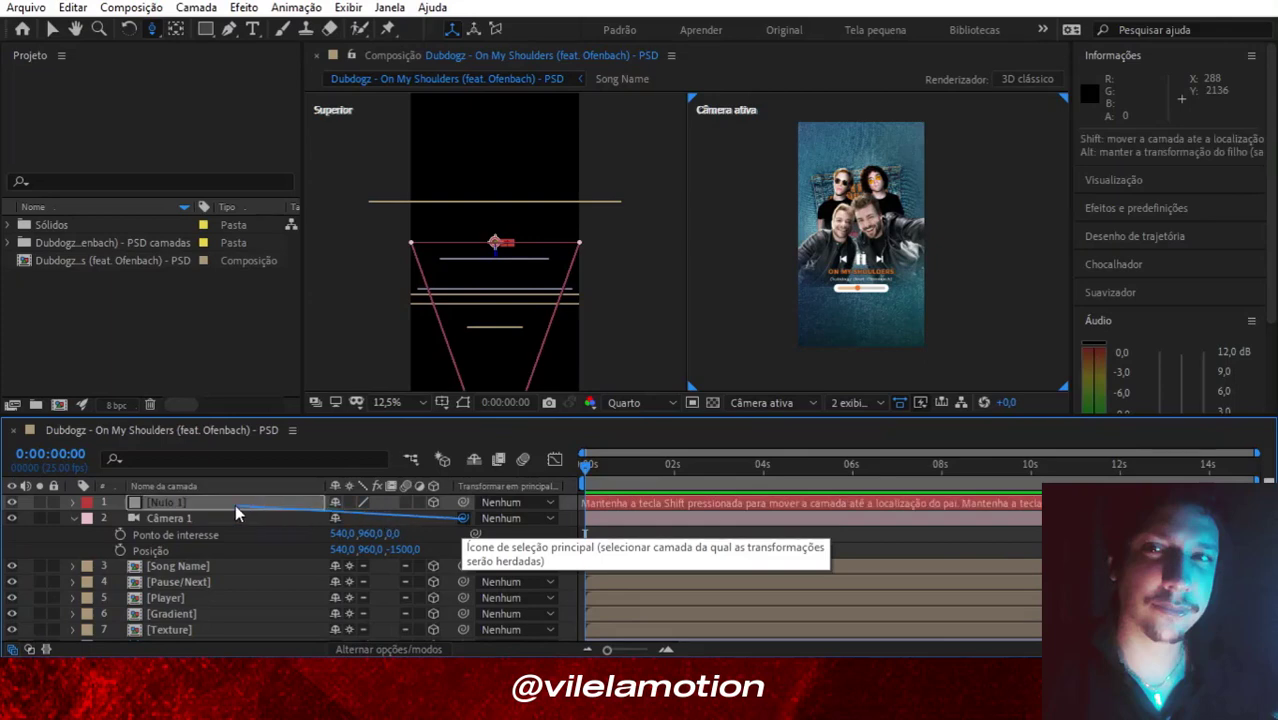
{"action": "left_click_drag", "start_coordinate": [434, 521], "coordinate": [225, 505]}
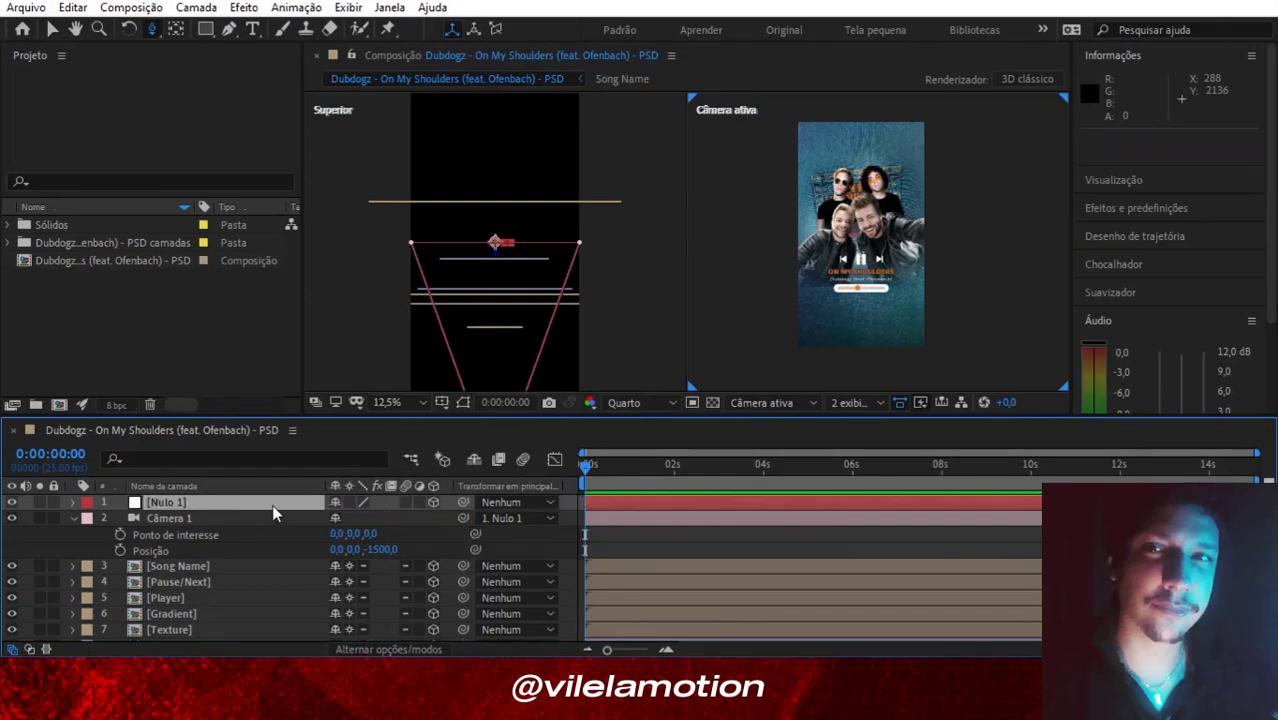
Scrub Nulo 1's Position Z value forward to test a camera push-in.
{"action": "key", "text": "p"}
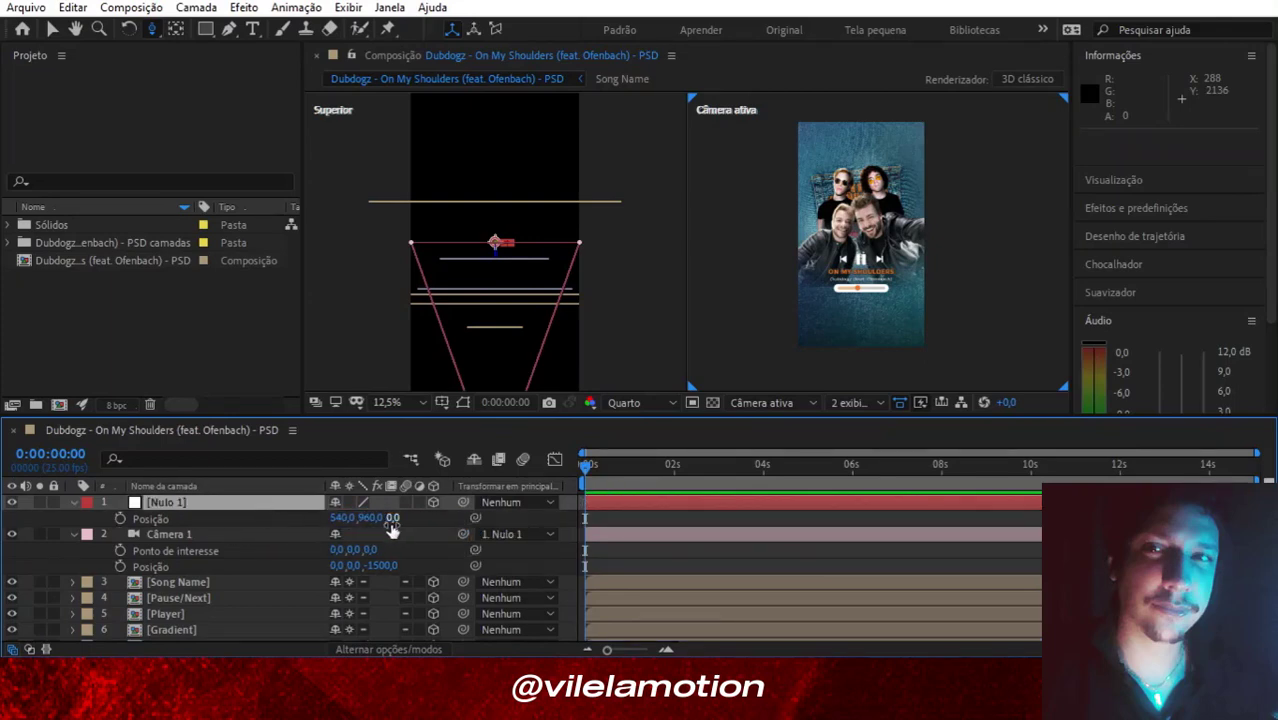
{"action": "left_click_drag", "start_coordinate": [425, 525], "coordinate": [587, 519]}
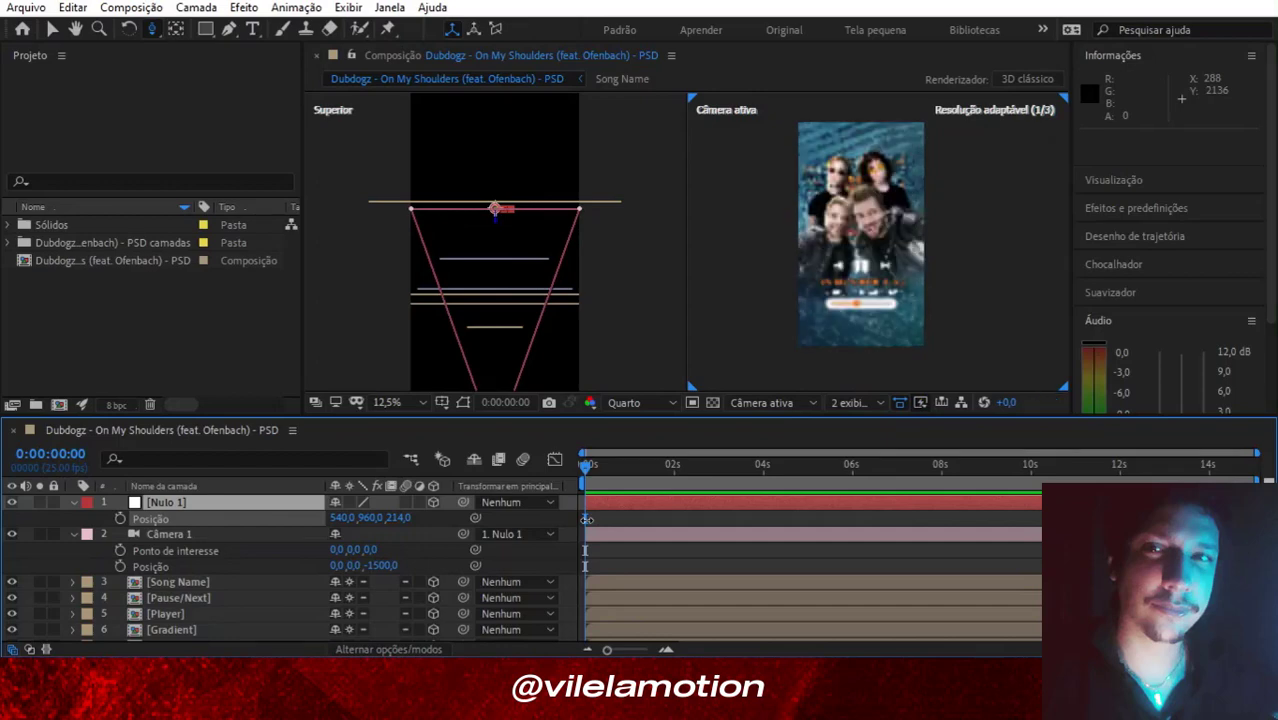
{"action": "left_click", "coordinate": [238, 506]}
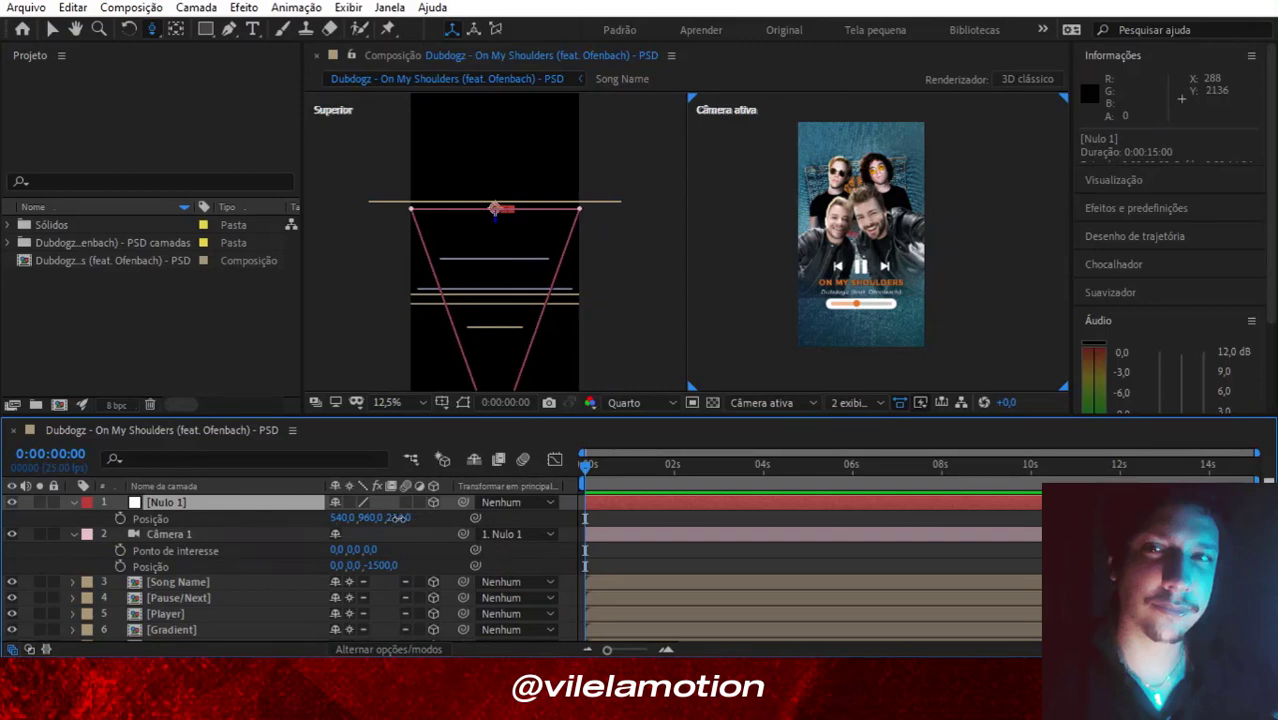
{"action": "left_click_drag", "start_coordinate": [398, 518], "coordinate": [421, 532]}
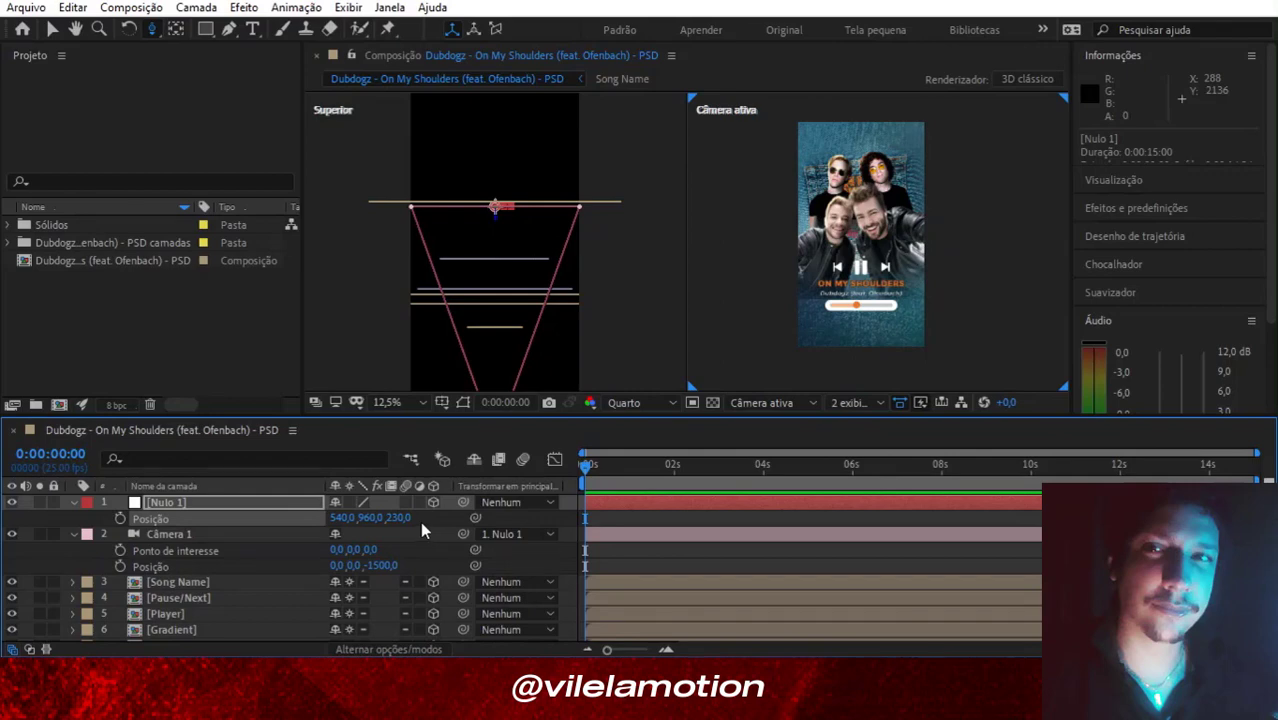
{"action": "mouse_move", "coordinate": [405, 527]}
{"action": "left_mouse_down"}
{"action": "mouse_move", "coordinate": [626, 511]}
{"action": "mouse_move", "coordinate": [687, 537]}
{"action": "left_mouse_up"}
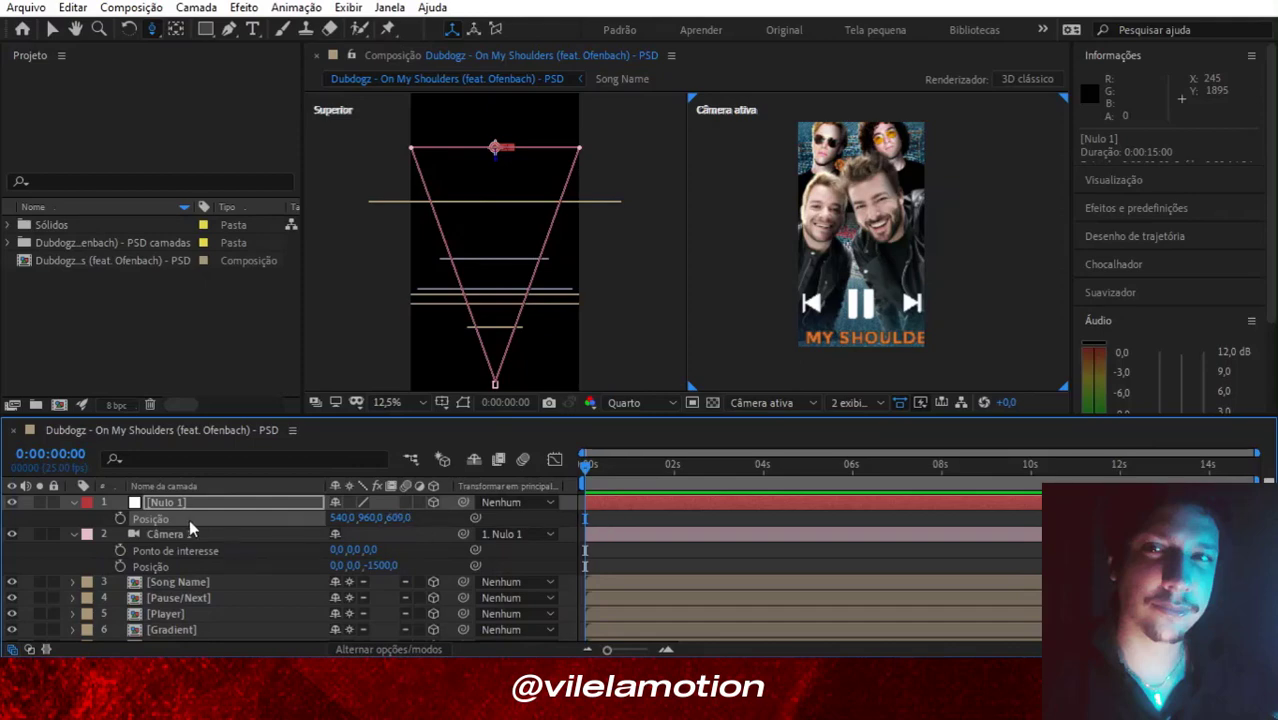
Add a Position keyframe near 1 s, then reset Position to 540,960,0 without keyframes.
{"action": "left_click", "coordinate": [120, 518]}
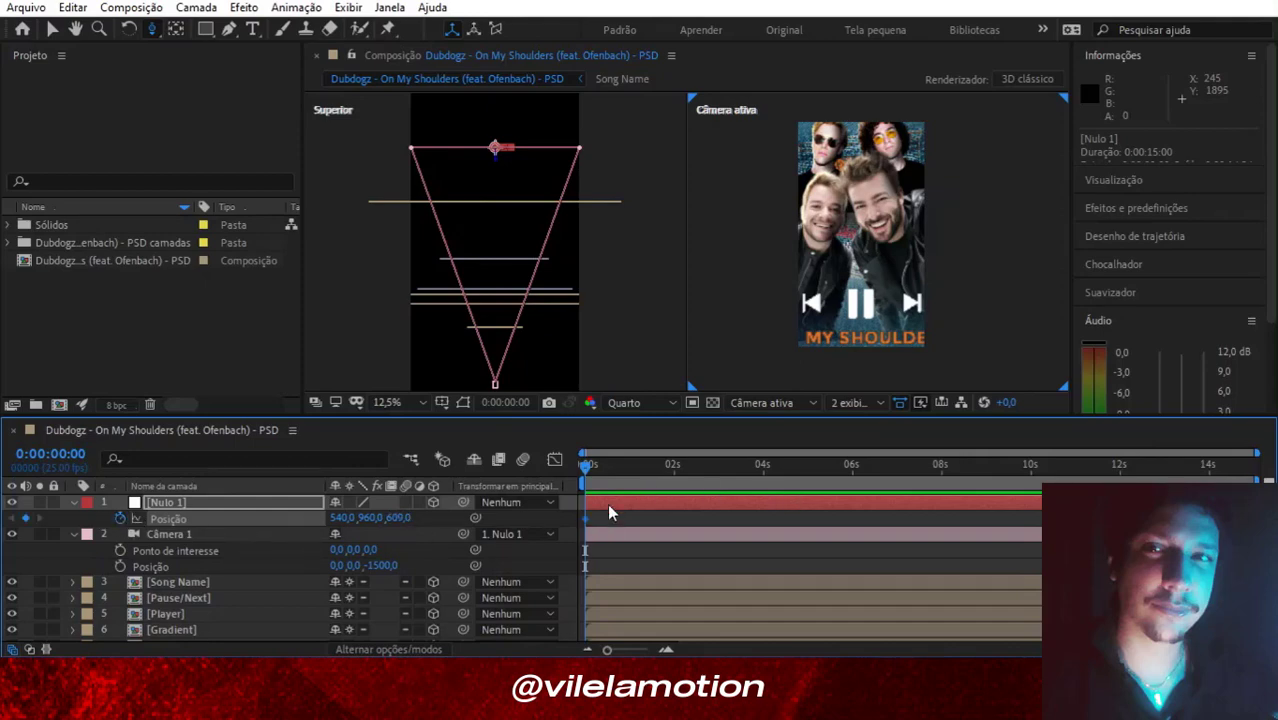
{"action": "left_click_drag", "start_coordinate": [587, 518], "coordinate": [635, 520]}
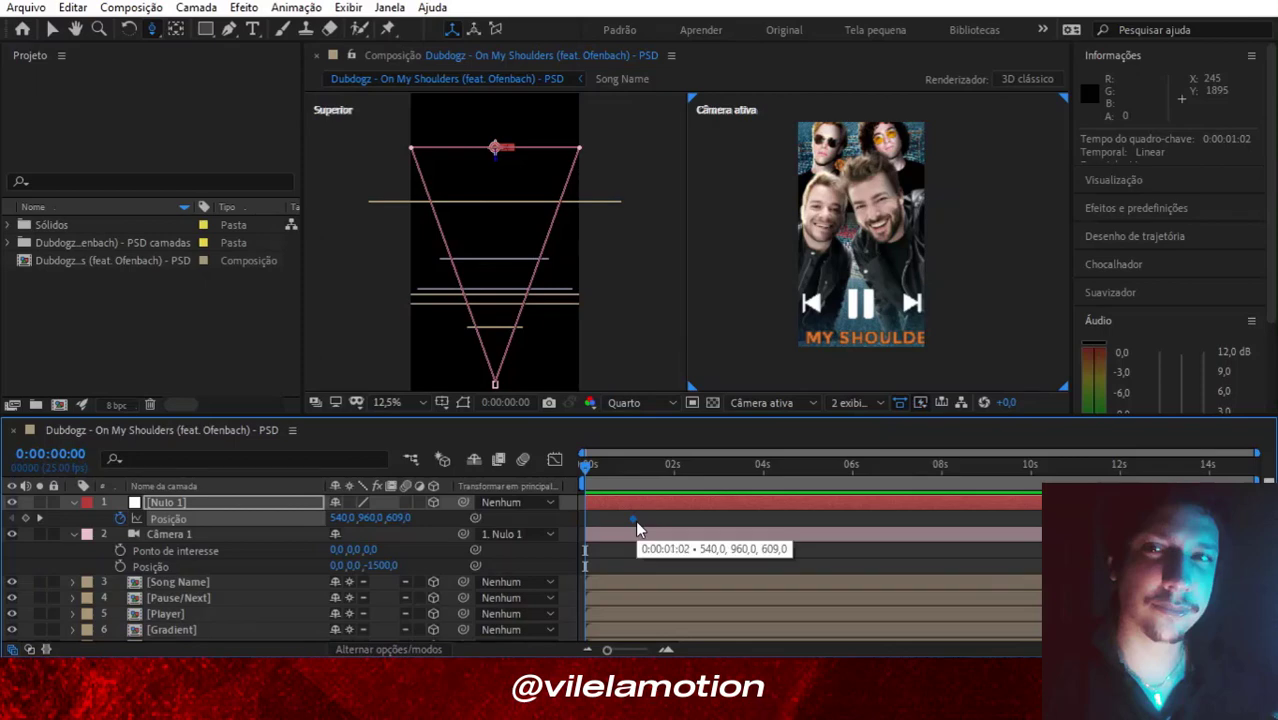
{"action": "right_click", "coordinate": [211, 518]}
{"action": "left_click", "coordinate": [322, 423]}
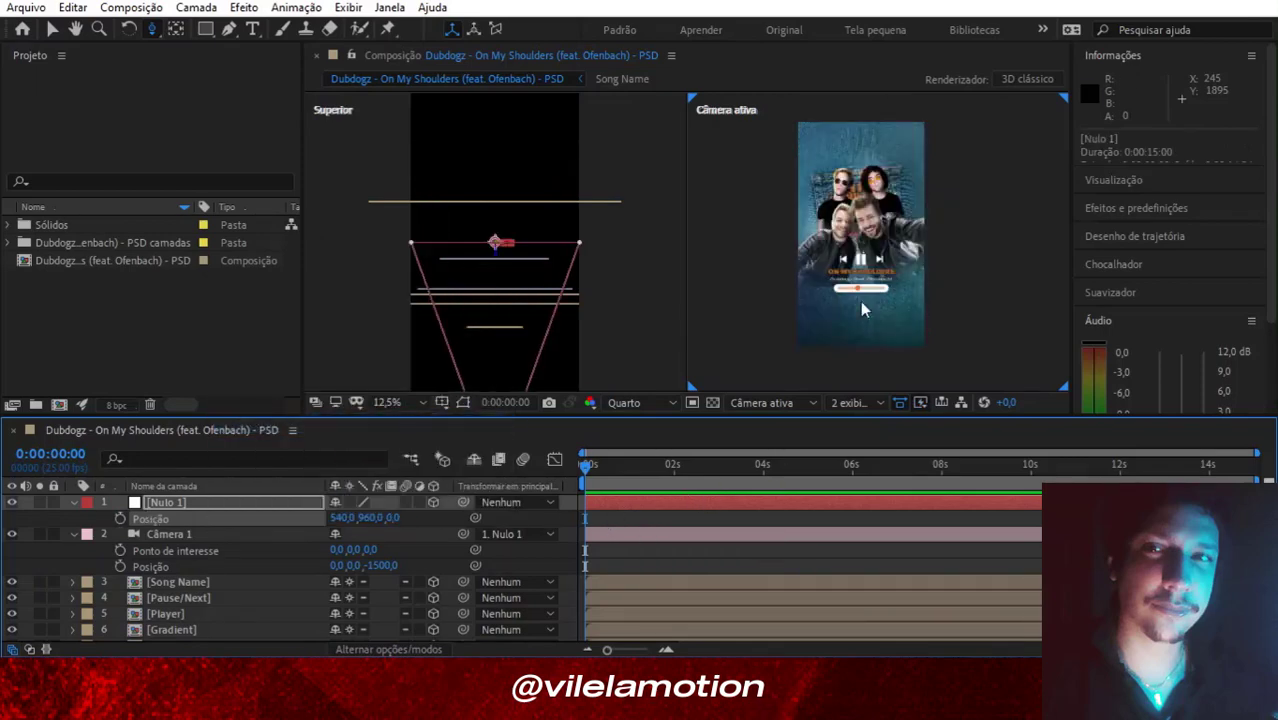
Keyframe Nulo 1's Position at 0 s, then set Z to 911 at frame 24.
{"action": "left_click", "coordinate": [119, 518]}
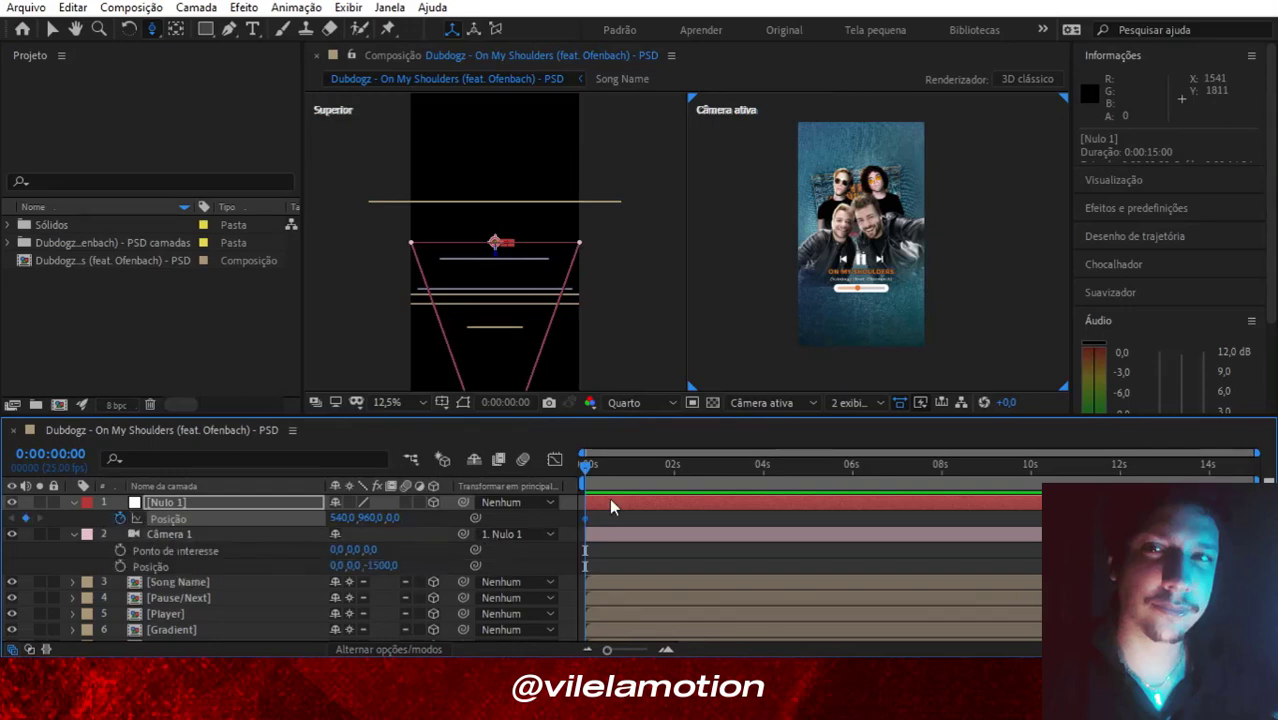
{"action": "left_click_drag", "start_coordinate": [650, 467], "coordinate": [667, 468]}
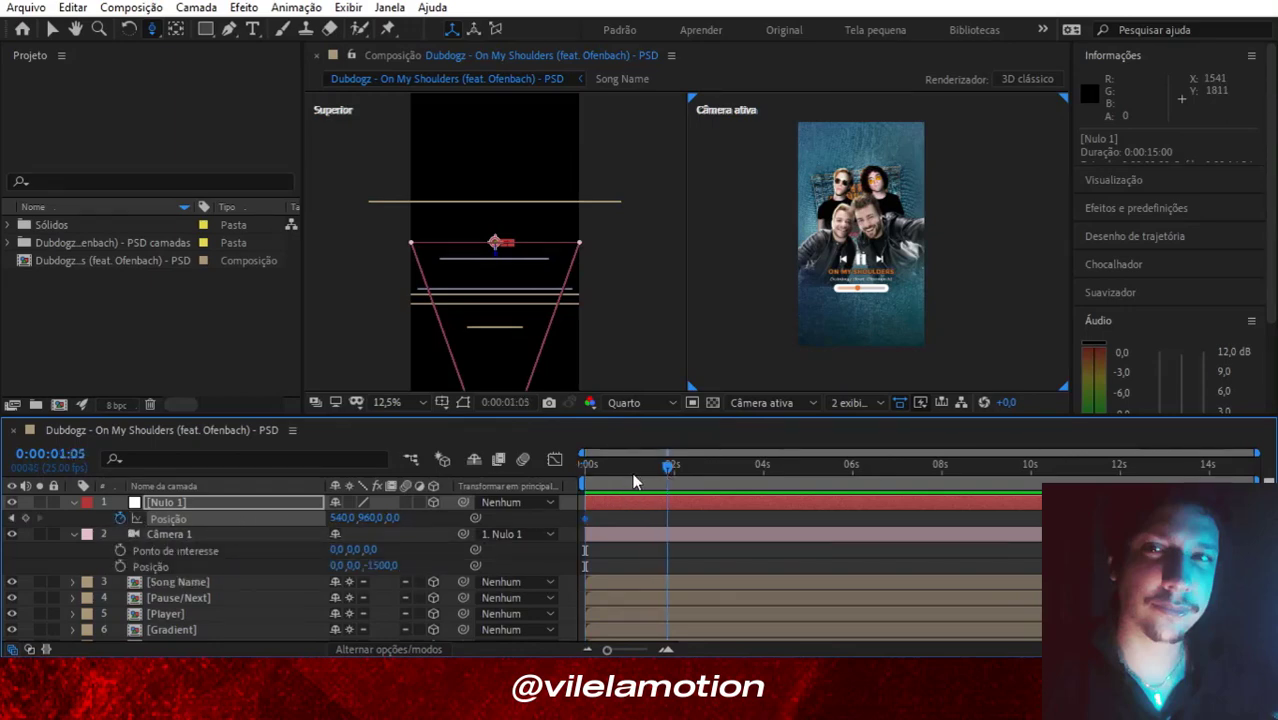
{"action": "left_click", "coordinate": [628, 466]}
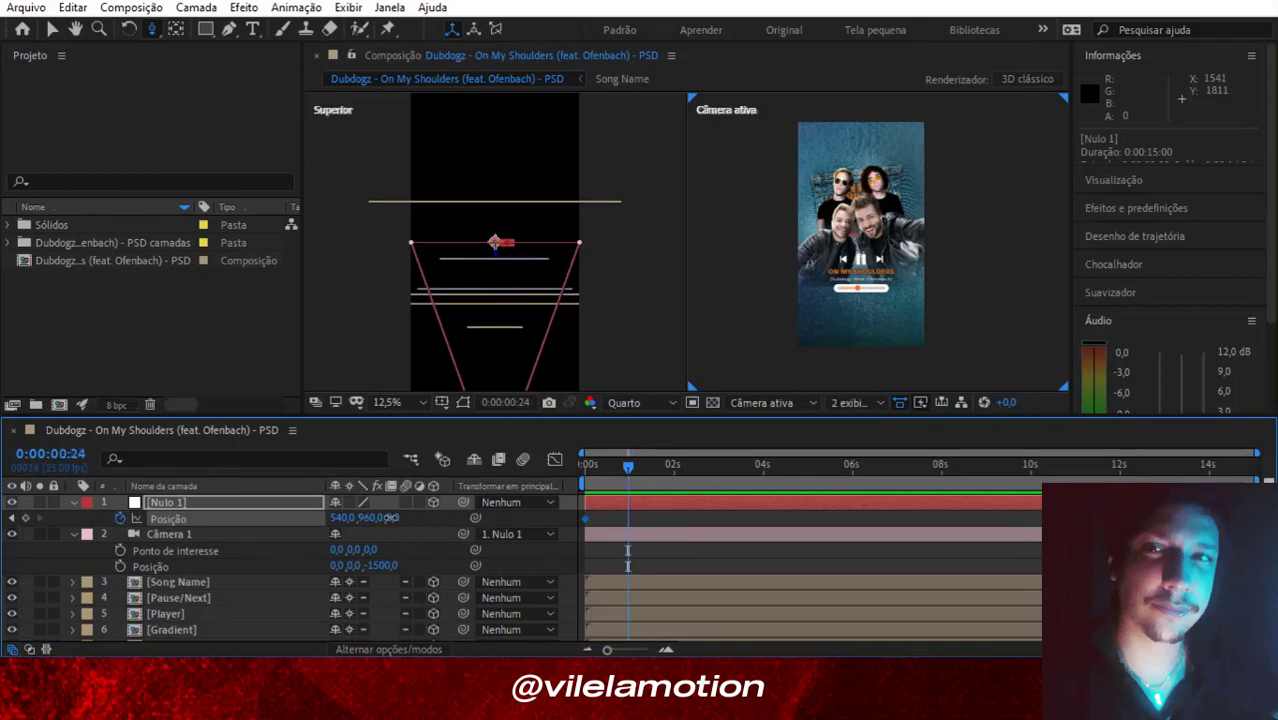
{"action": "left_click_drag", "start_coordinate": [388, 518], "coordinate": [1268, 514]}
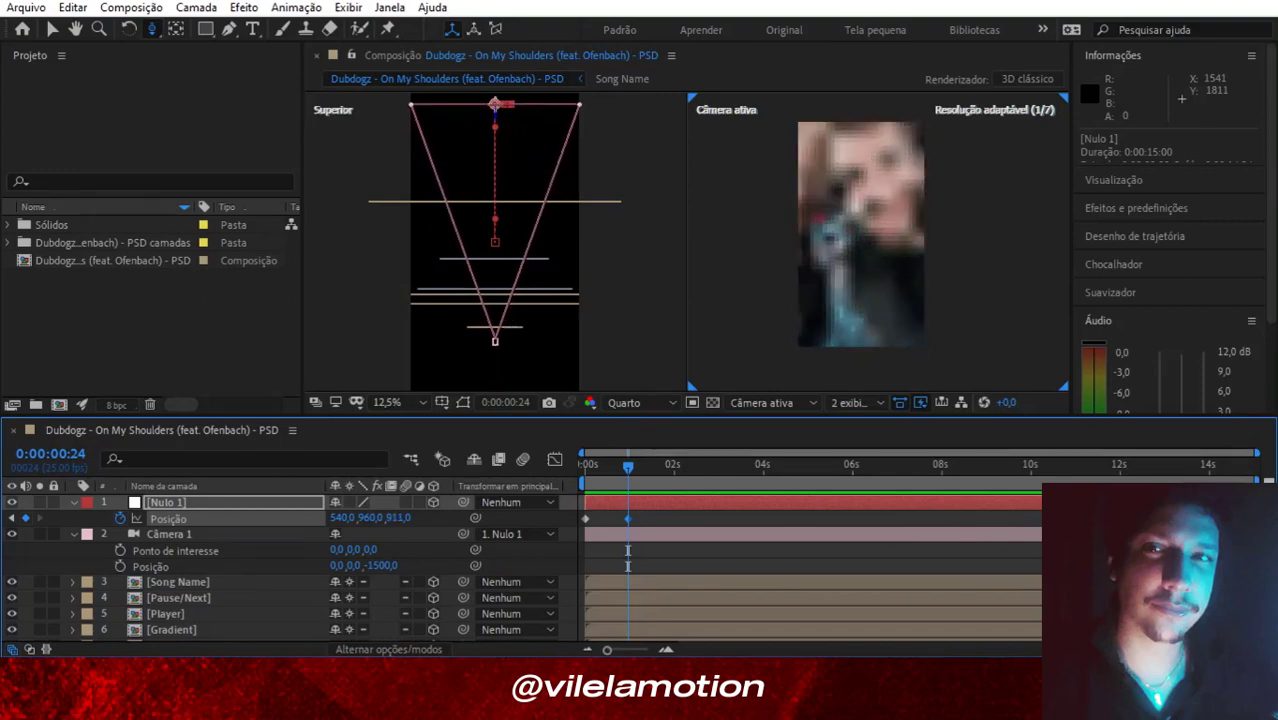
Reset Position to Z 0 at 2 s and preview the push-in from the start.
{"action": "left_click", "coordinate": [670, 470]}
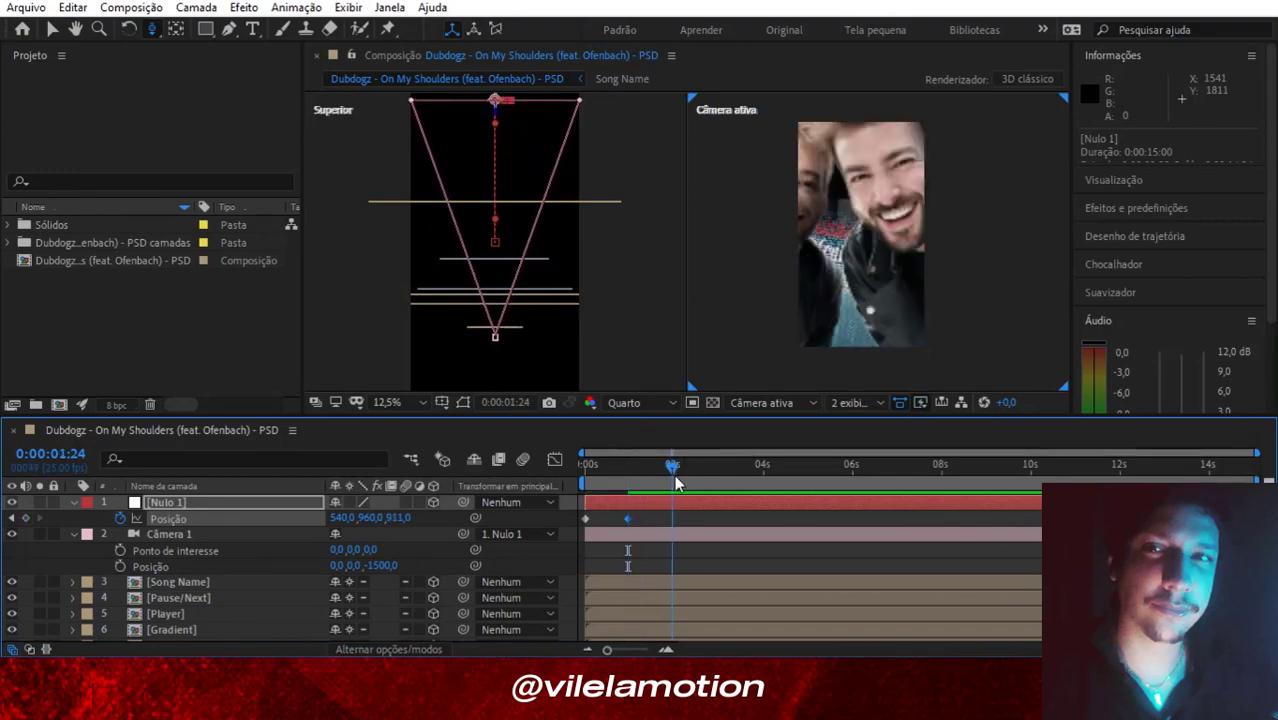
{"action": "right_click", "coordinate": [168, 519]}
{"action": "left_click", "coordinate": [222, 425]}
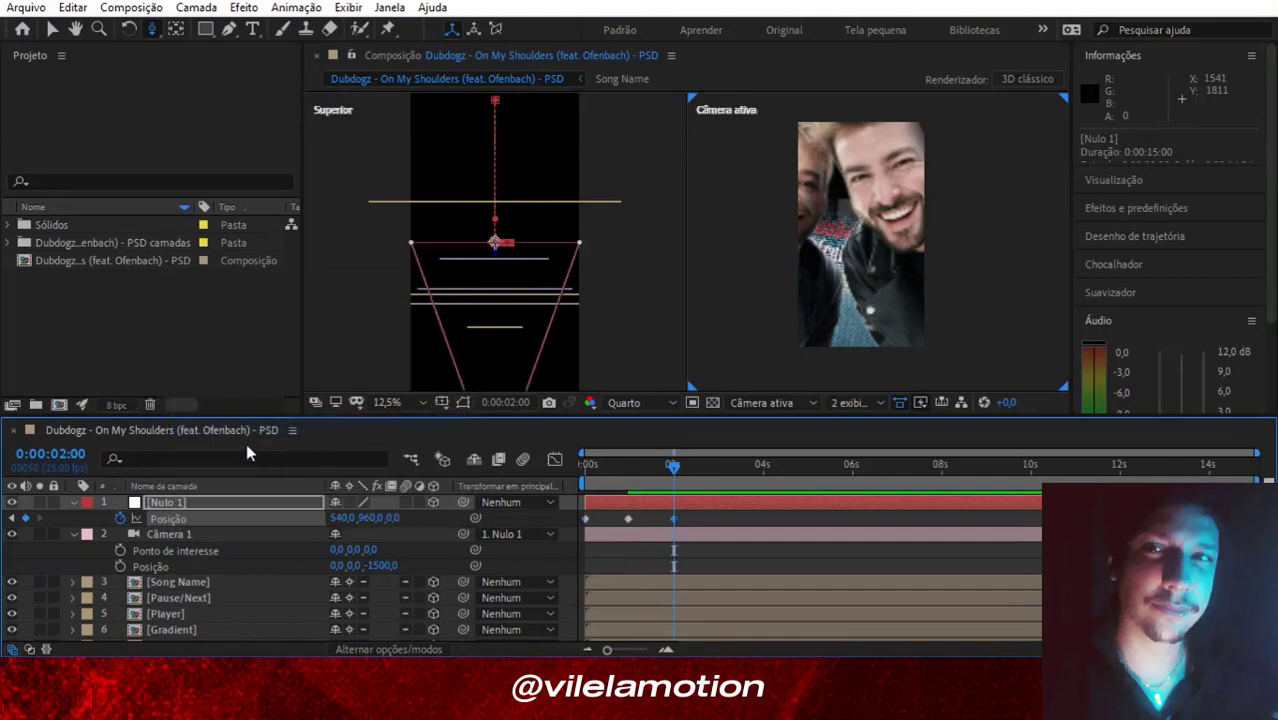
{"action": "key", "text": "Home"}
{"action": "key", "text": "space"}
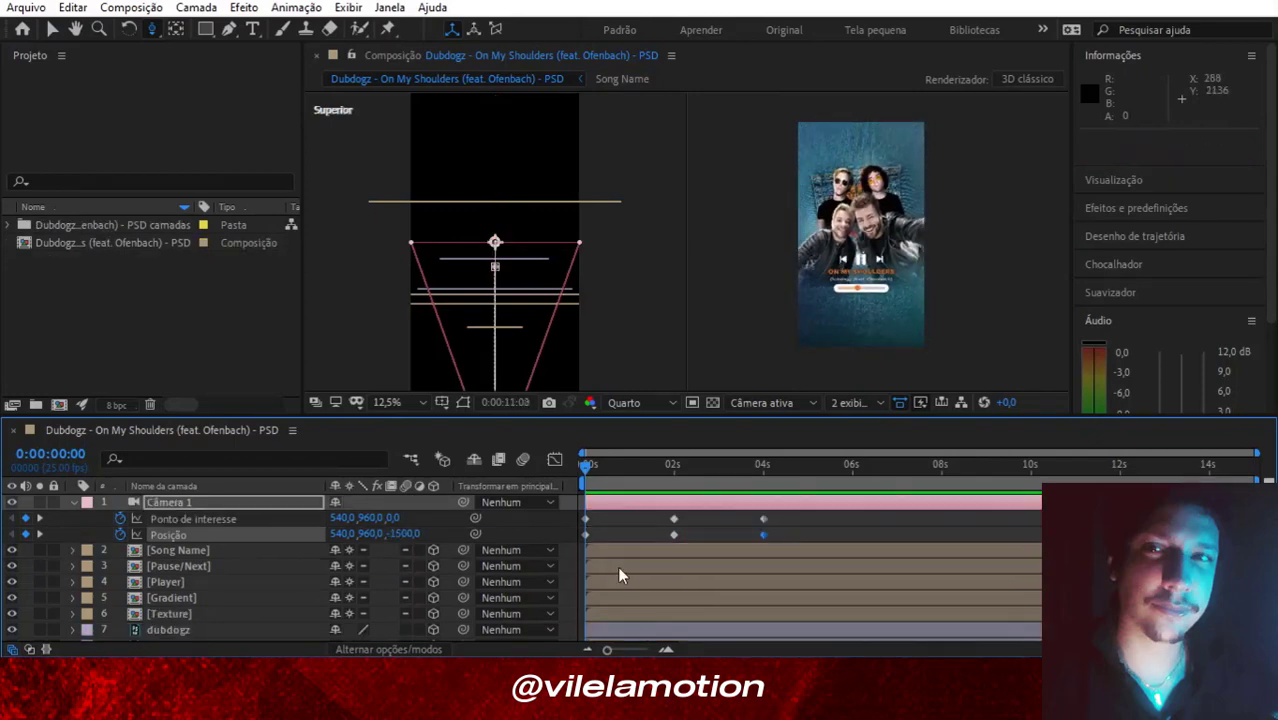
{"action": "mouse_move", "coordinate": [681, 474]}
{"action": "left_mouse_down"}
{"action": "mouse_move", "coordinate": [652, 477]}
{"action": "mouse_move", "coordinate": [814, 474]}
{"action": "left_mouse_up"}
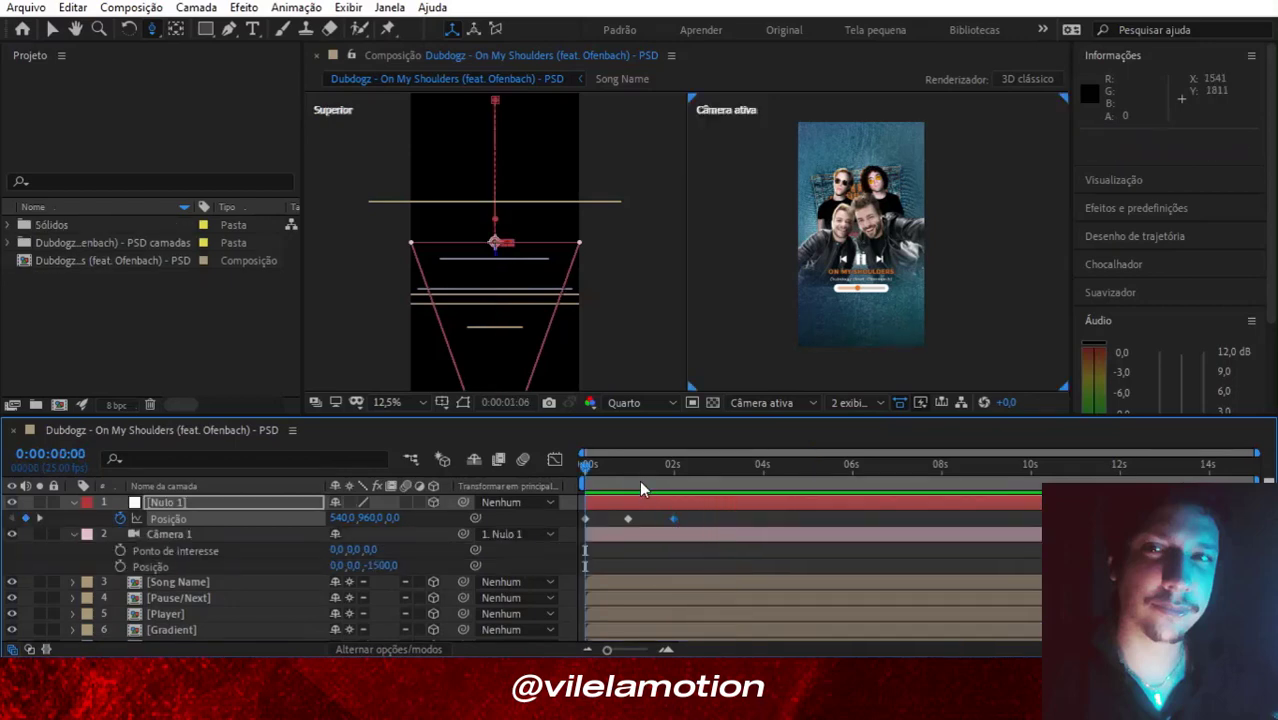
{"action": "left_click", "coordinate": [641, 483]}
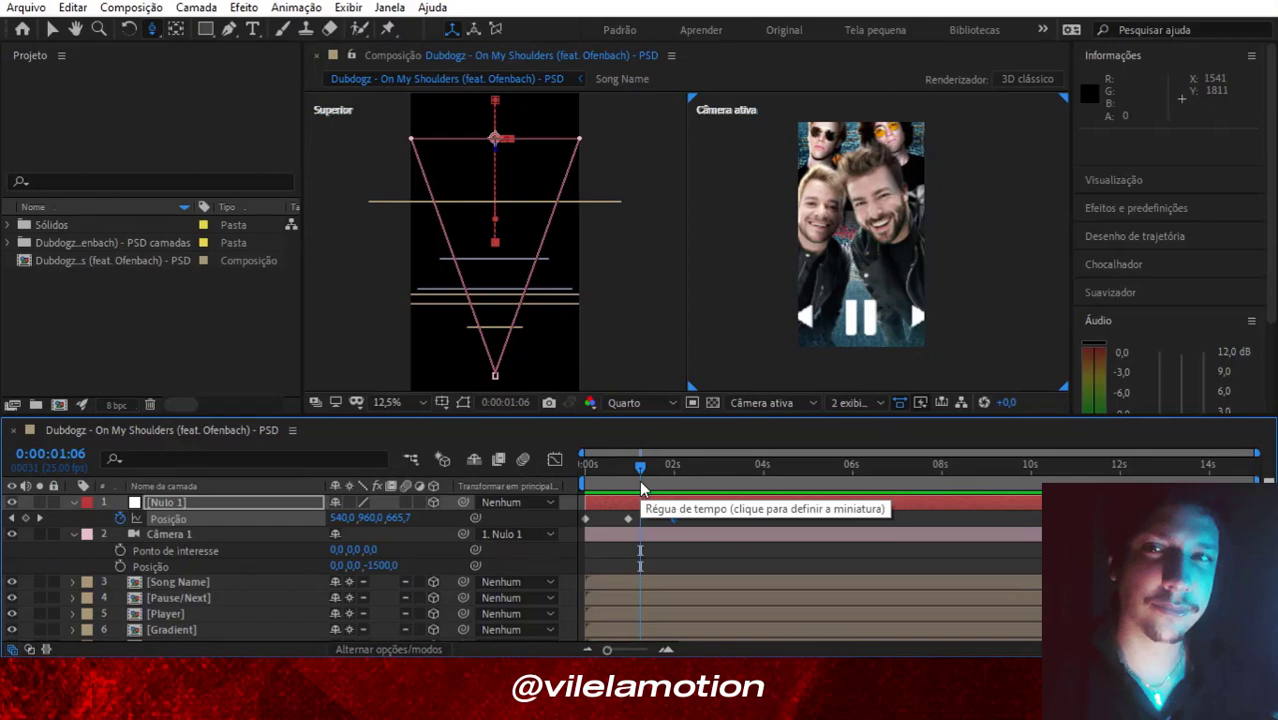